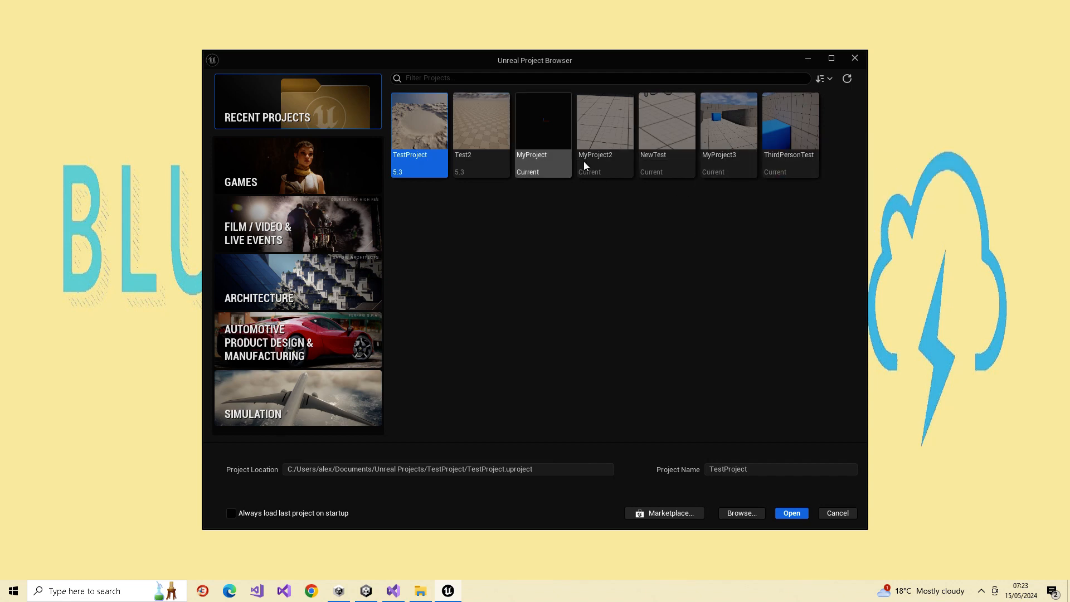
- Open the recent project MyProject3 from the project browser
click(745, 145)
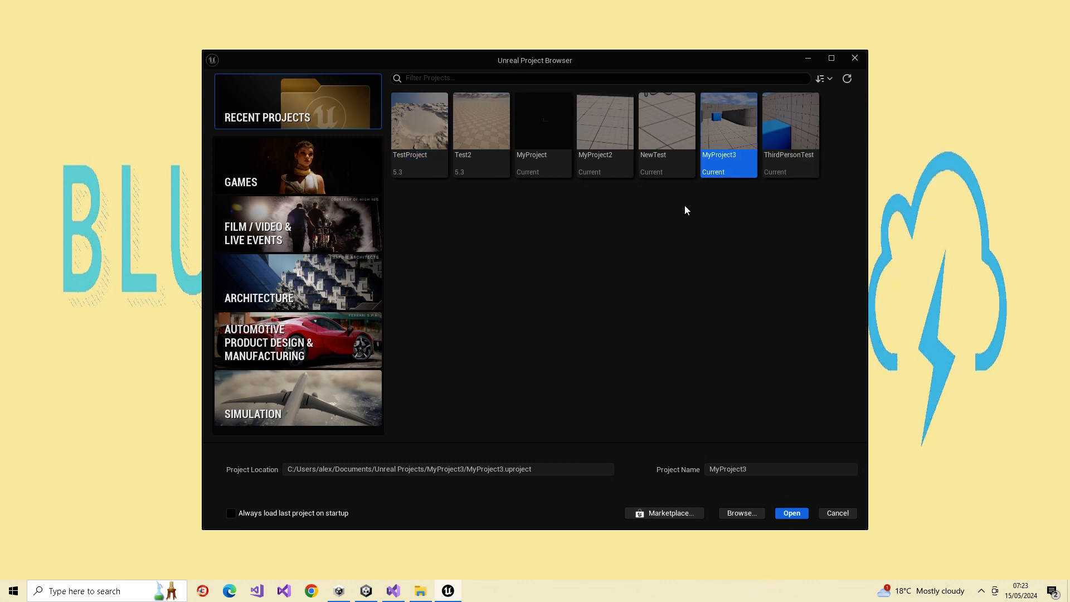
double_click(737, 151)
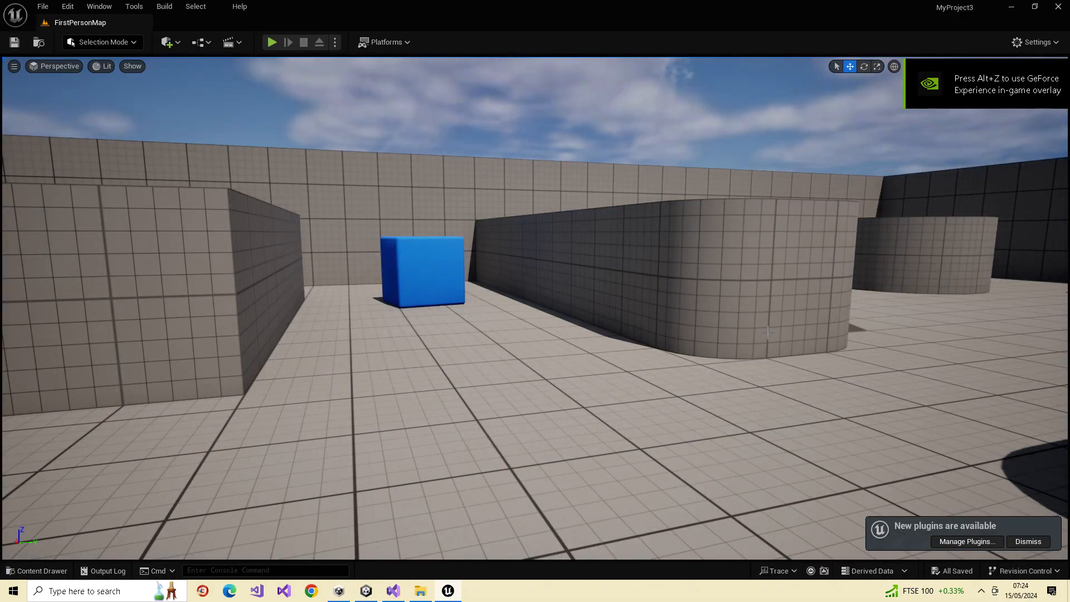
- Fly around the first-person level to examine its walls, ramps, blue cubes, player start and rifle pickup from several viewpoints
right_drag(437, 339, 271, 356)
key(s)
key(w)
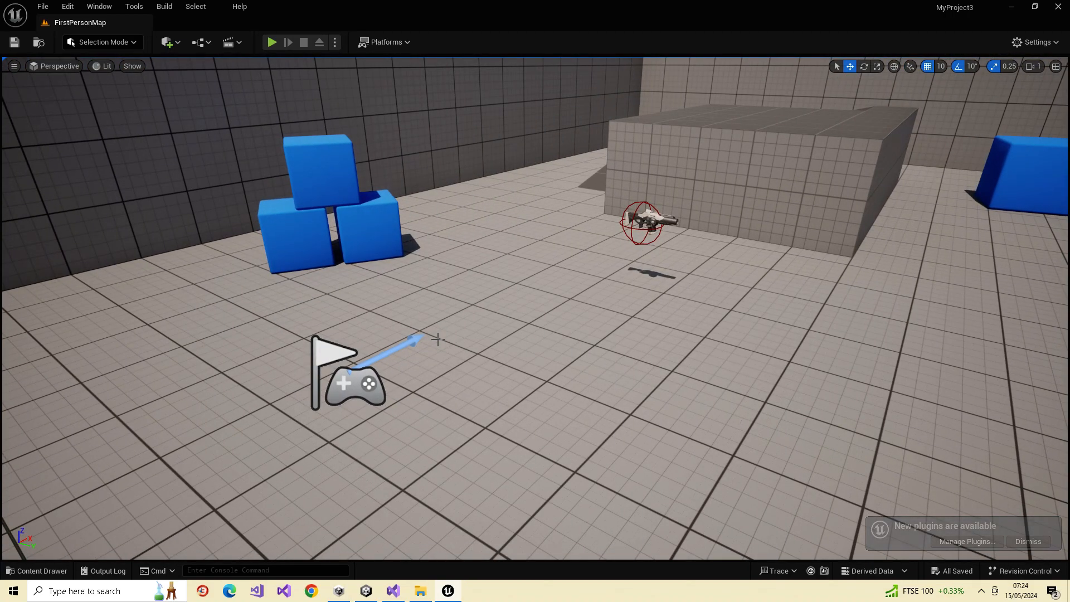
key(s)
right_drag(270, 357, 243, 355)
key(d)
key(w)
key(s)
key(a)
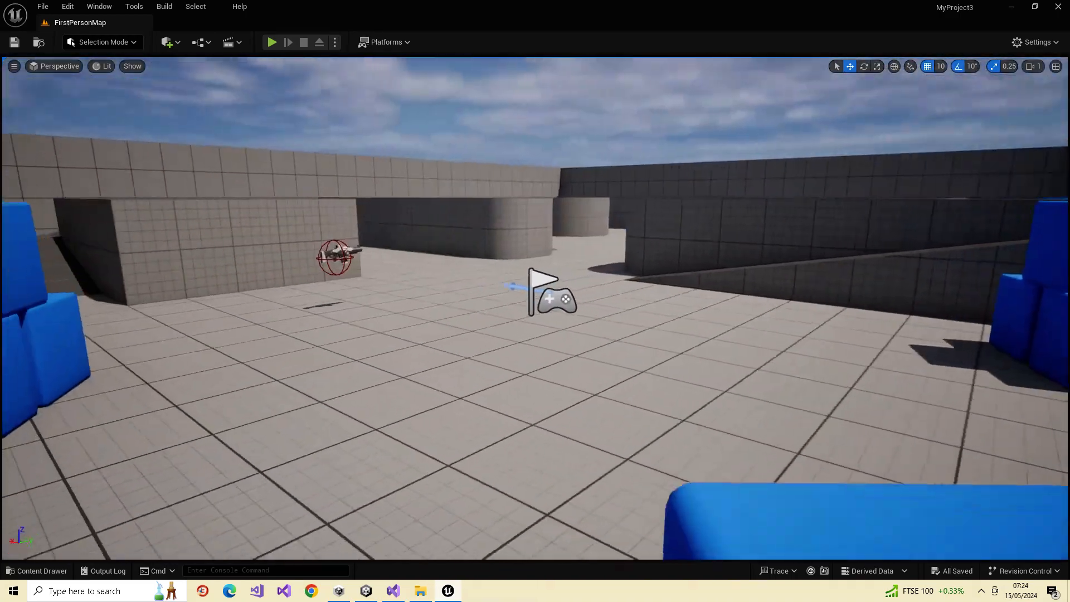
key(w)
right_drag(243, 356, 184, 390)
key(s)
key(s)
key(d)
key(w)
key(w)
key(s)
key(d)
key(w)
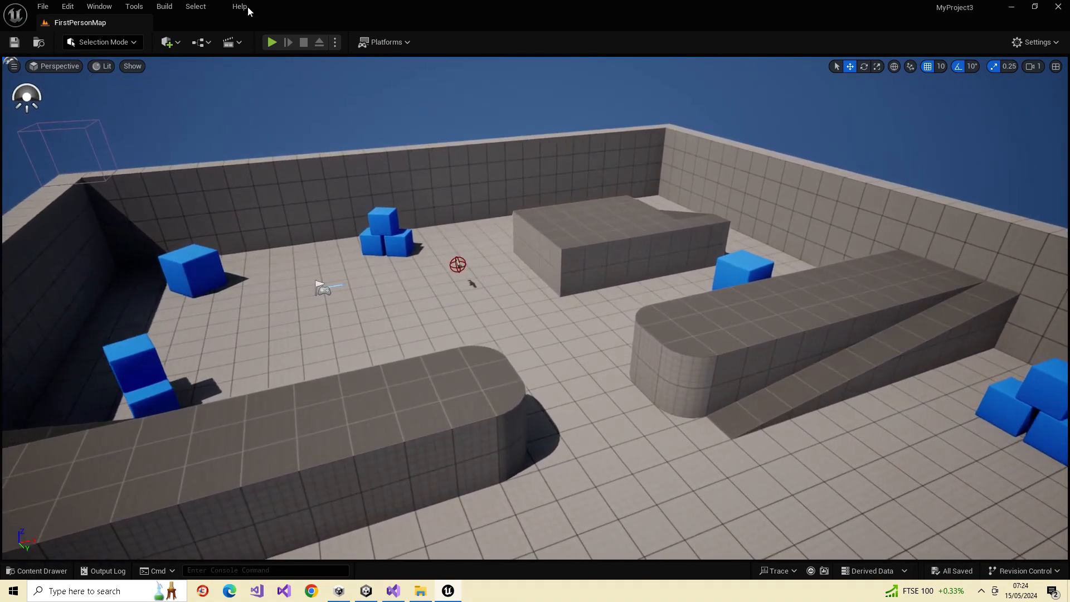
- Open Outliner 1 as a floating window beside the level's main area
click(99, 6)
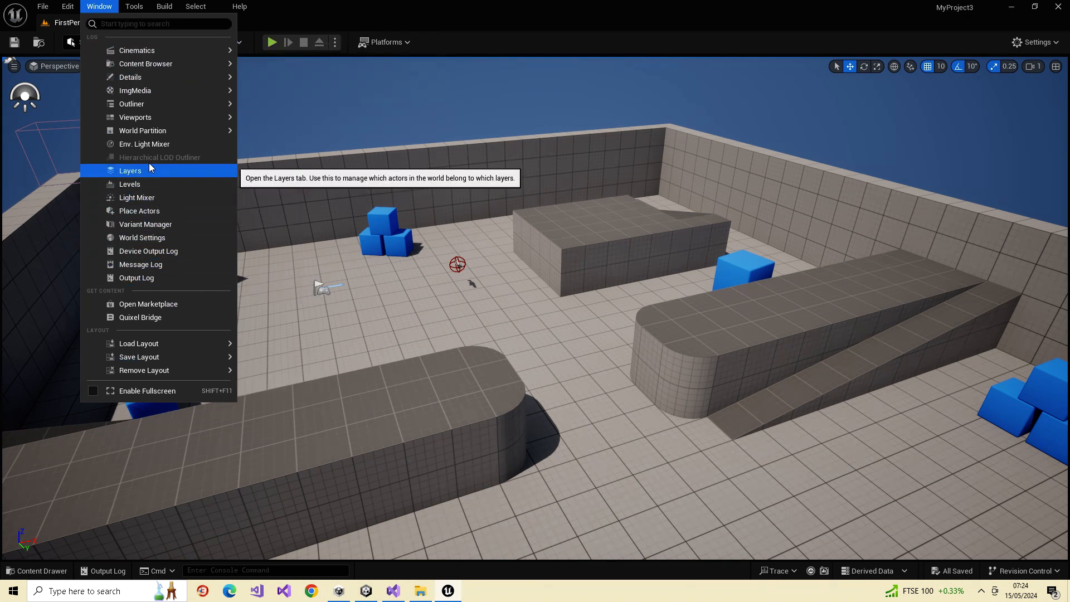
mouse_move(149, 103)
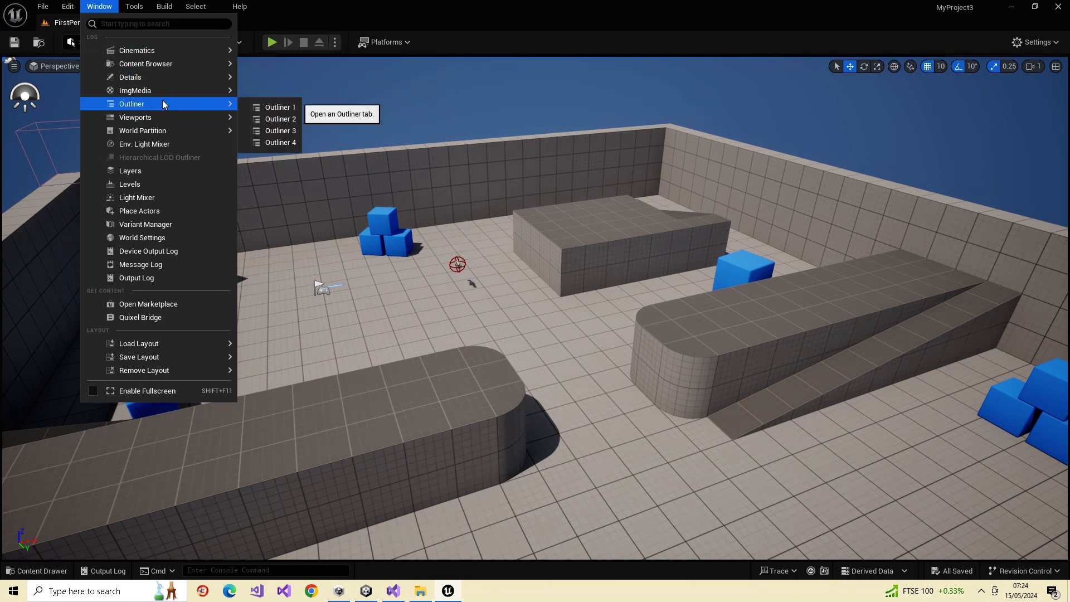
click(279, 107)
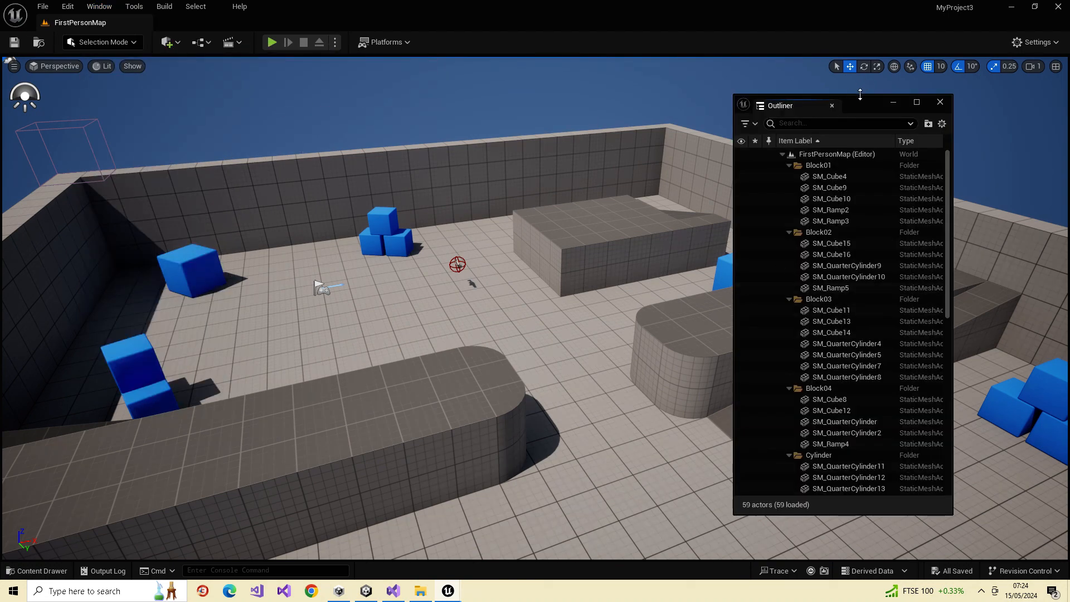
drag(874, 104, 887, 104)
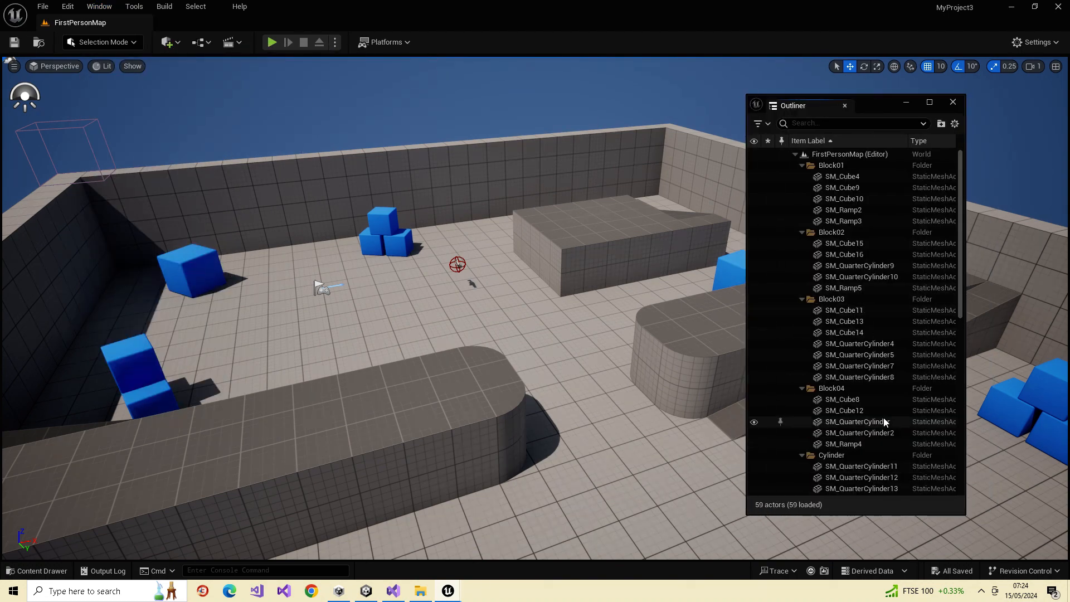
- Examine the full list of folders and actors of FirstPersonMap in the Outliner
scroll(884, 422, down, 10)
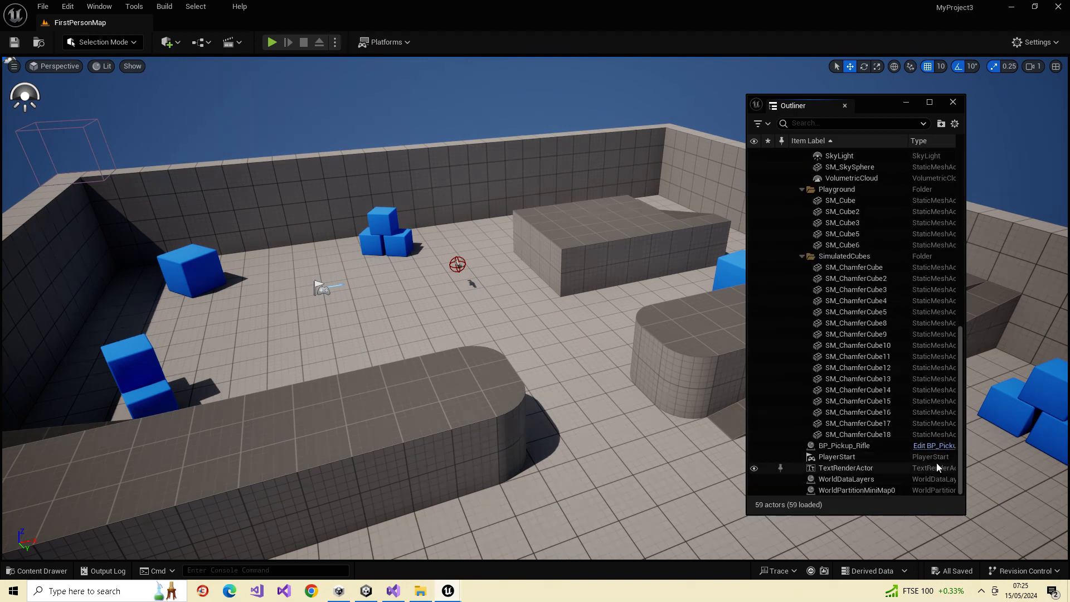
scroll(886, 468, up, 3)
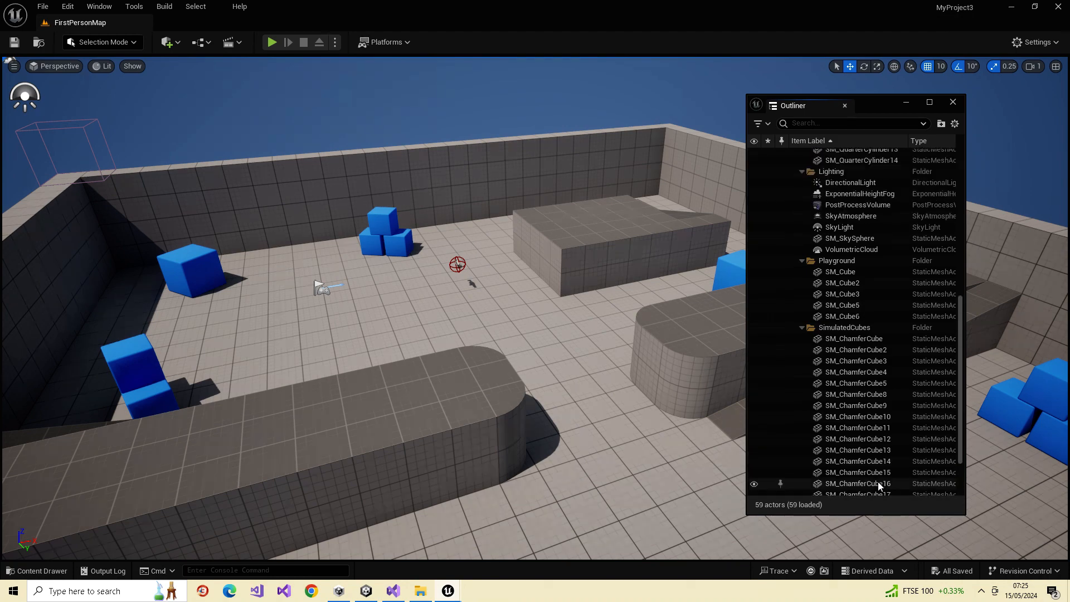
scroll(875, 457, up, 10)
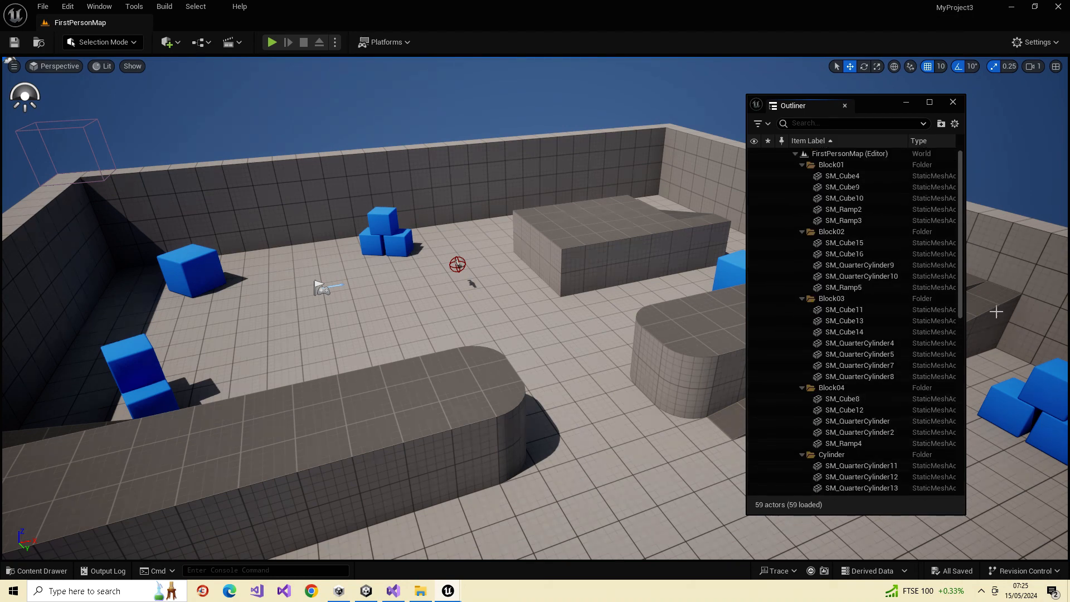
drag(959, 311, 925, 235)
scroll(903, 323, down, 3)
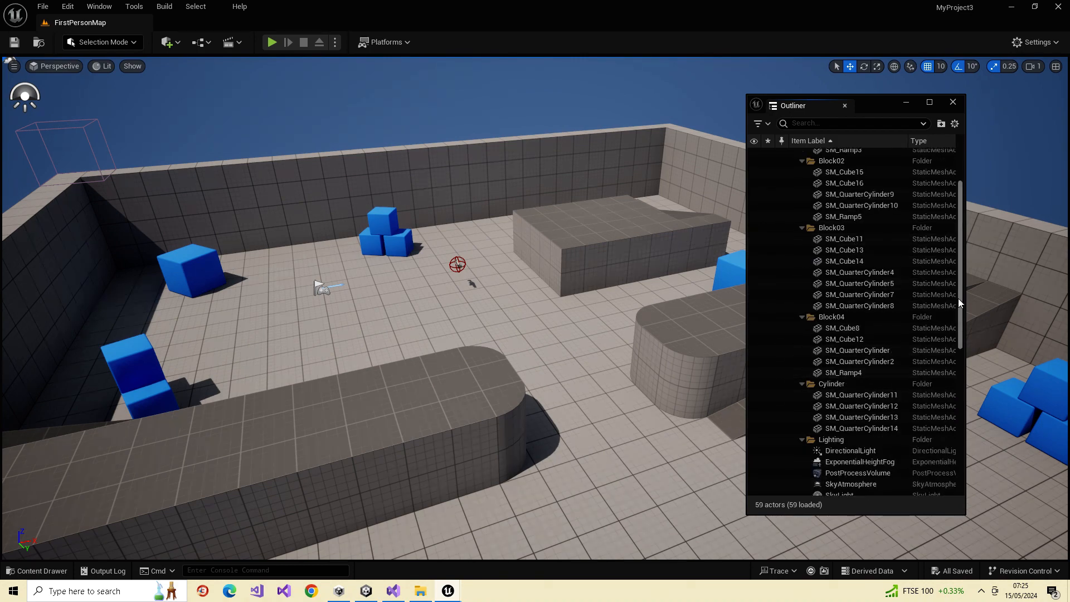
drag(960, 302, 975, 521)
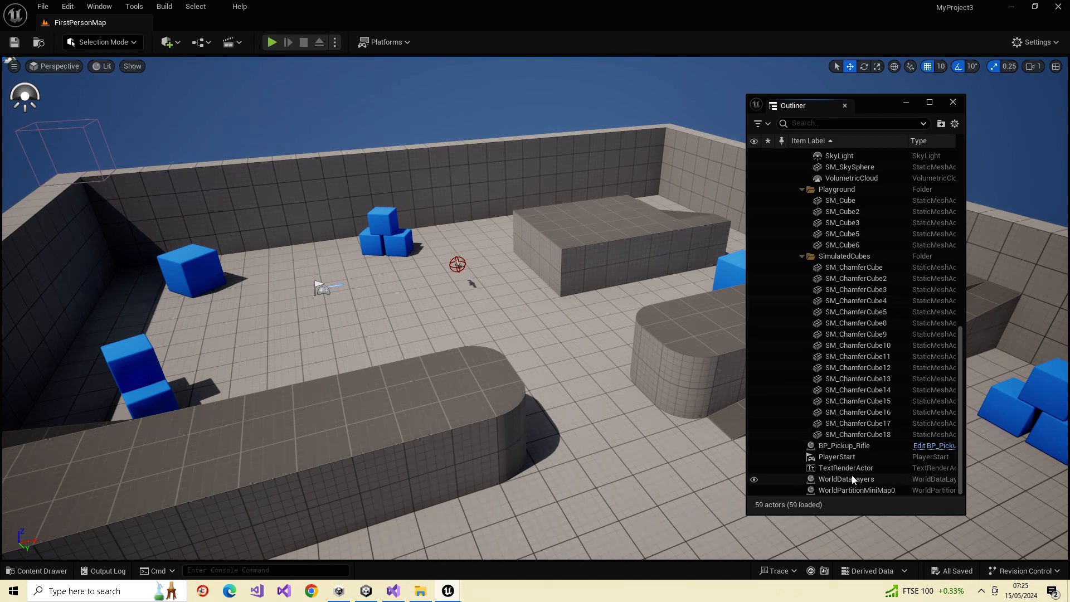
drag(873, 106, 849, 97)
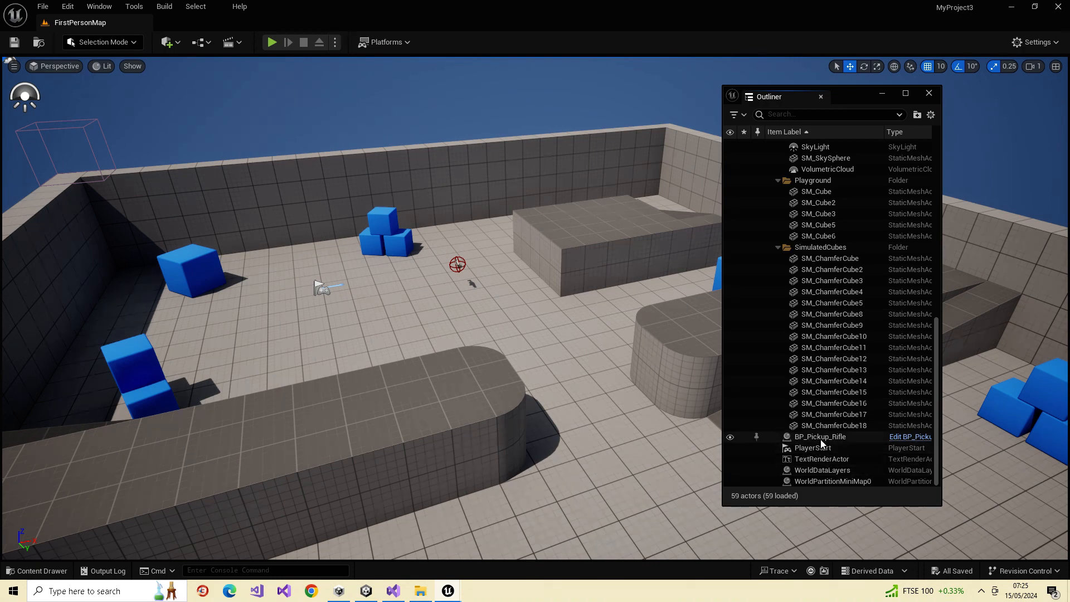
right_drag(495, 340, 454, 368)
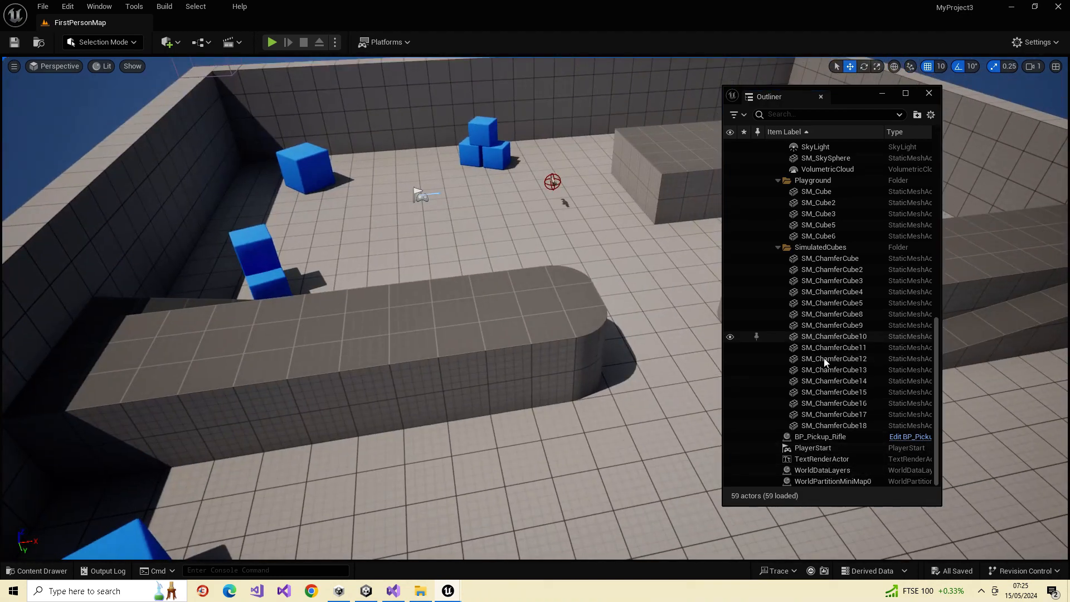
scroll(822, 439, up, 10)
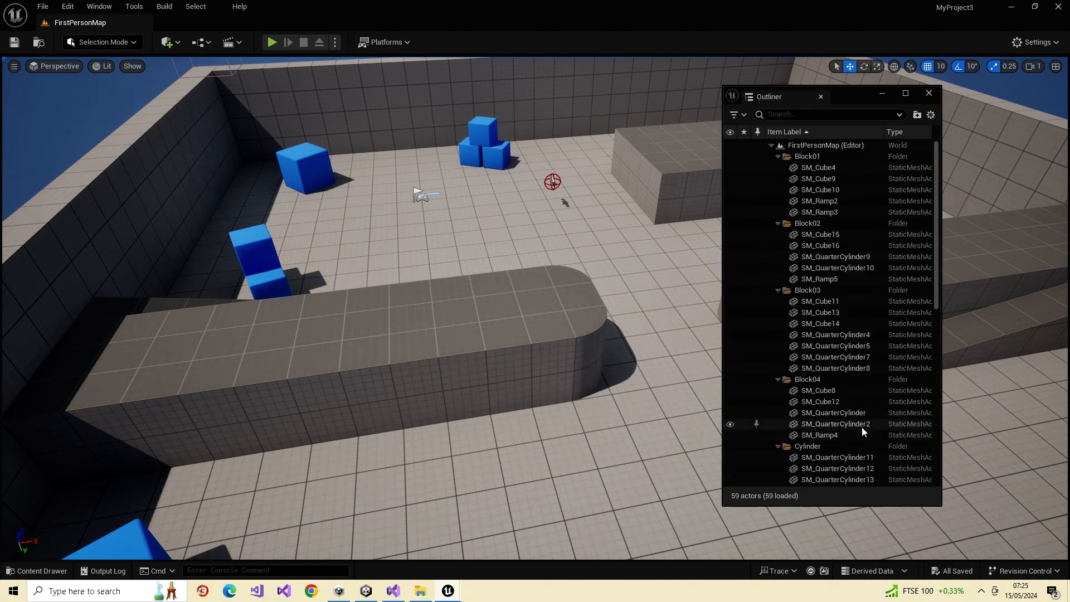
scroll(862, 427, down, 8)
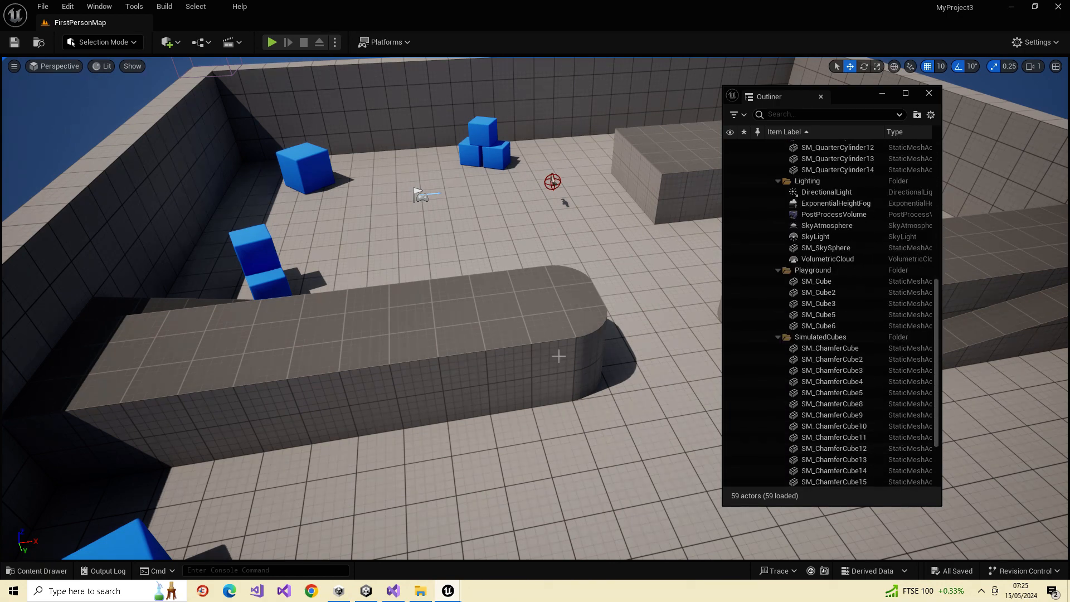
- Select the long block SM_Cube8 in the level, shift it as a trial and undo the move
click(591, 325)
right_drag(520, 334, 479, 331)
right_drag(526, 367, 504, 361)
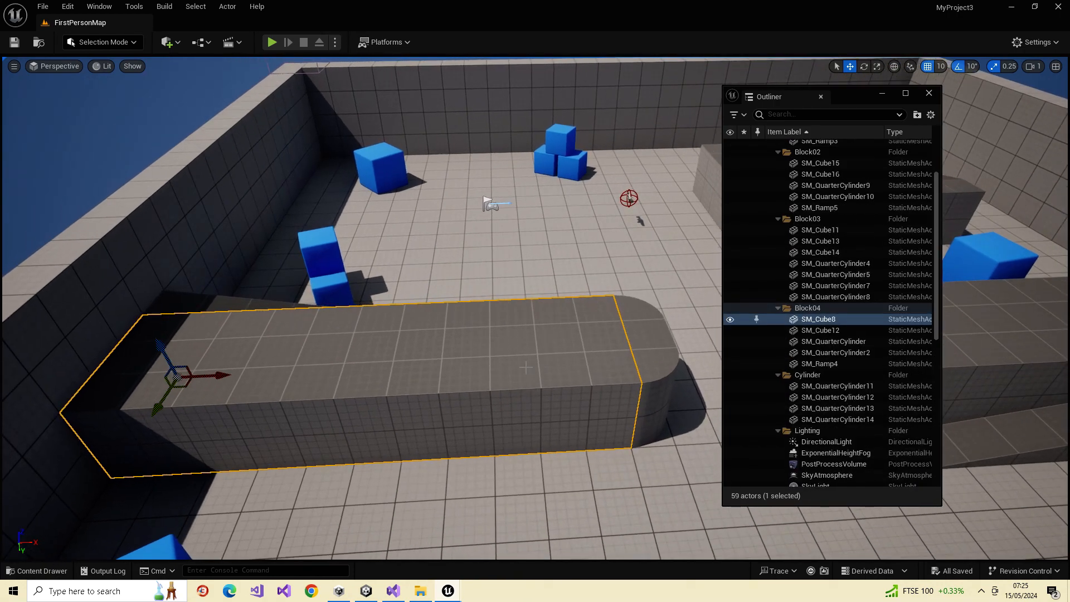
ctrl+drag(534, 376, 634, 399)
key(ctrl+z)
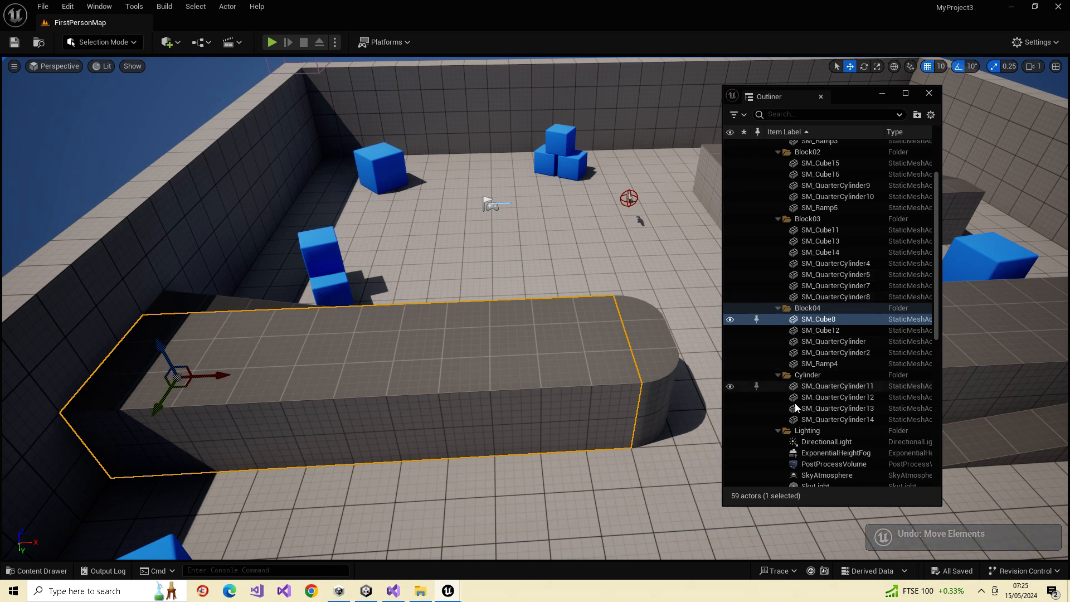
- Locate PlayerStart and BP_Pickup_Rifle in the level by selecting each in the Outliner, and close the Outliner
scroll(824, 433, down, 4)
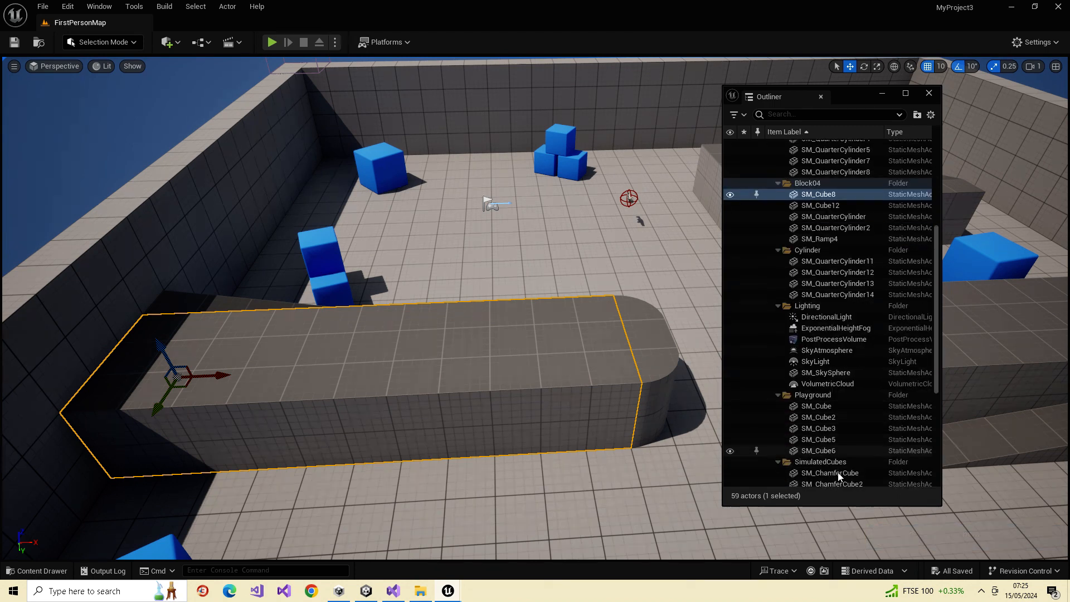
scroll(839, 463, down, 4)
scroll(802, 401, down, 3)
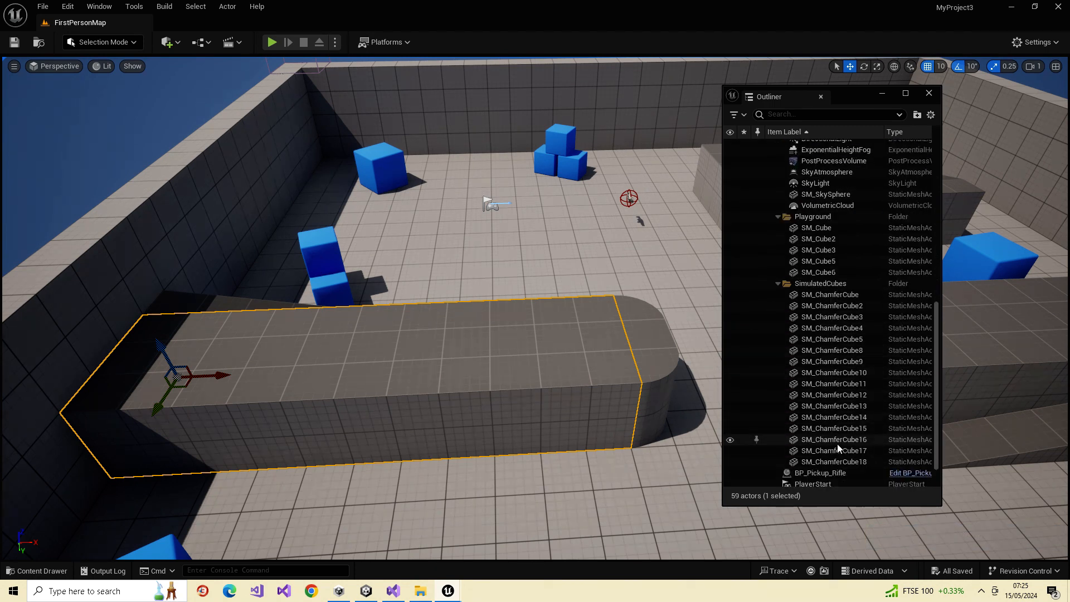
click(811, 450)
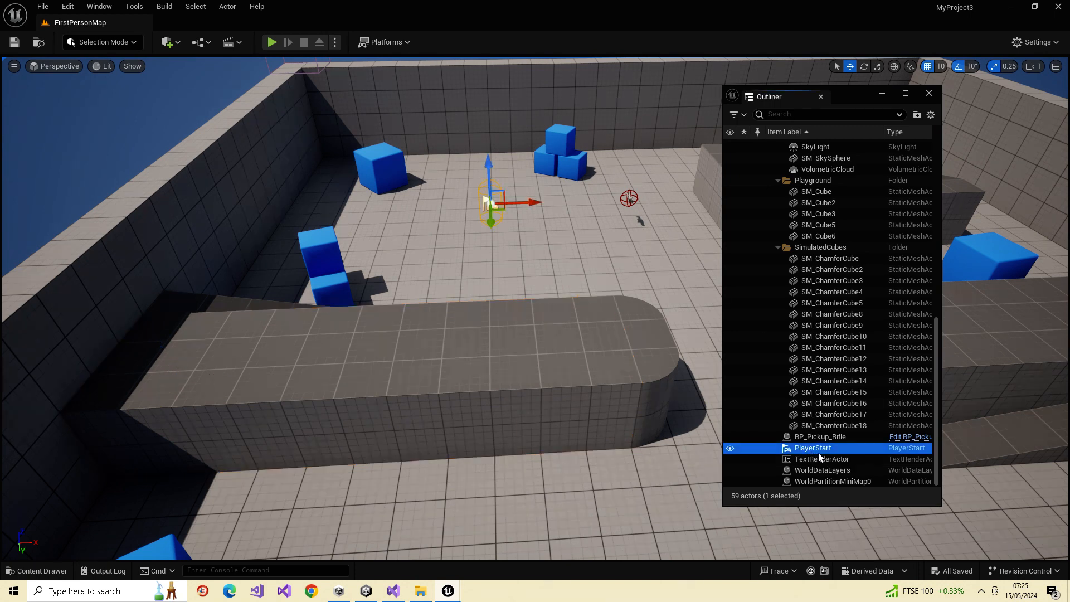
click(810, 437)
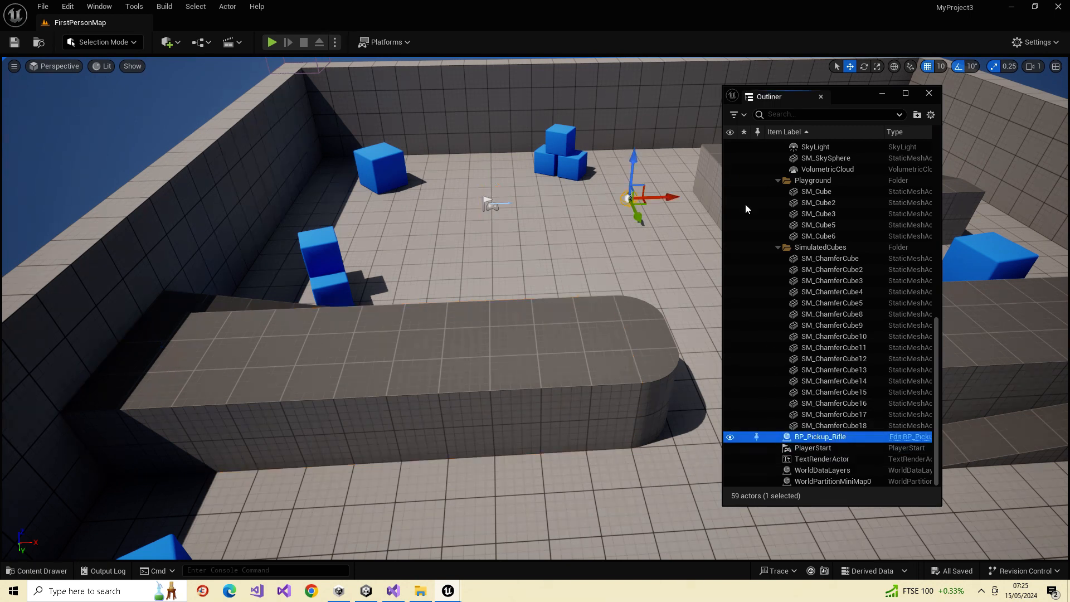
click(929, 95)
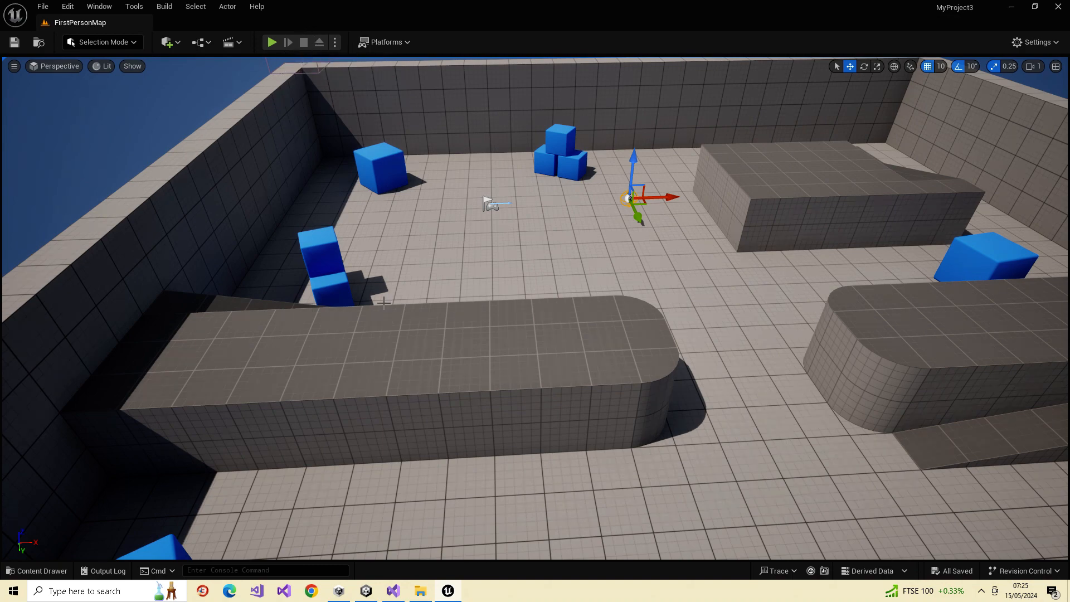
- Play the level in the viewport and walk the player into the rifle to pick it up
right_drag(397, 342, 394, 342)
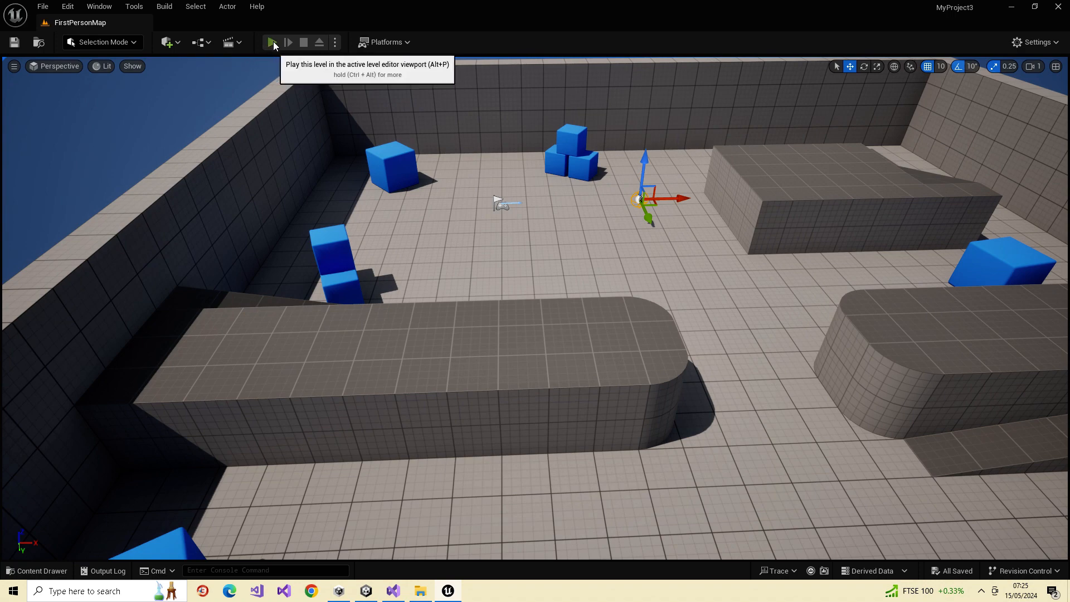
click(271, 45)
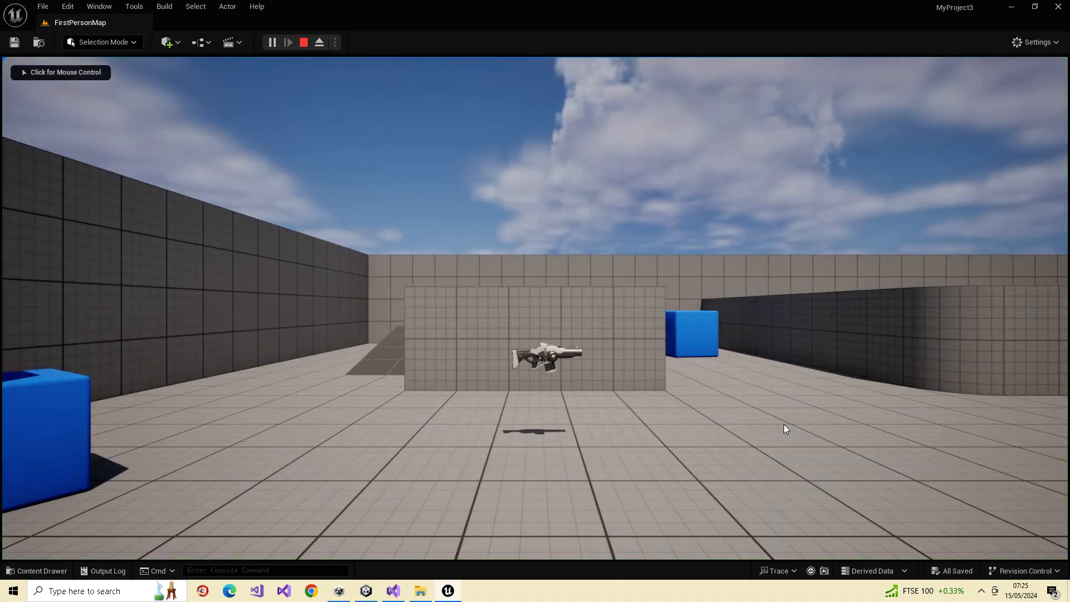
click(784, 426)
key(w)
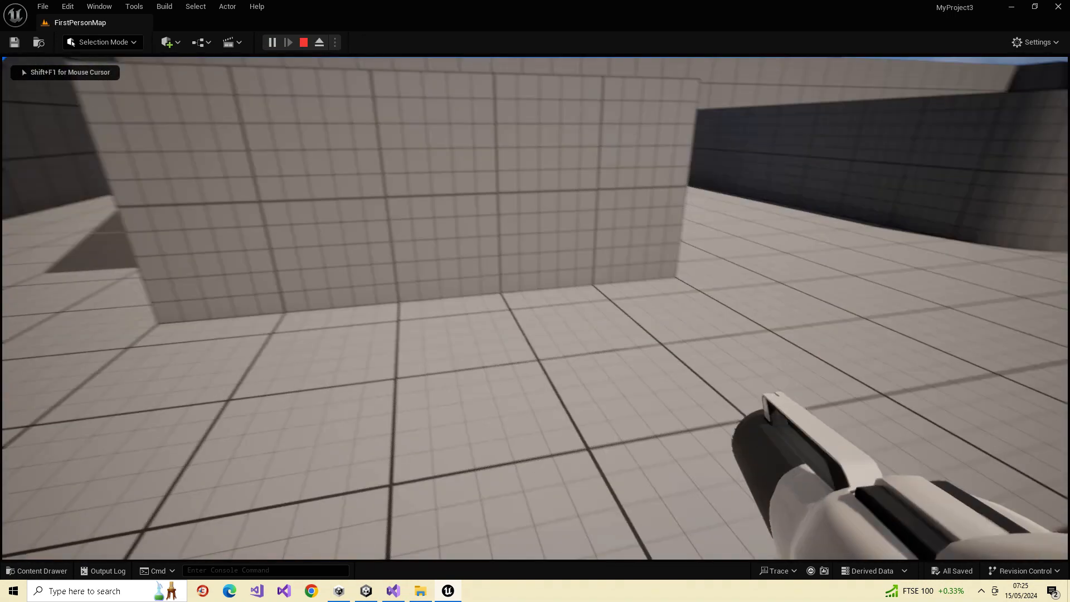
key(w)
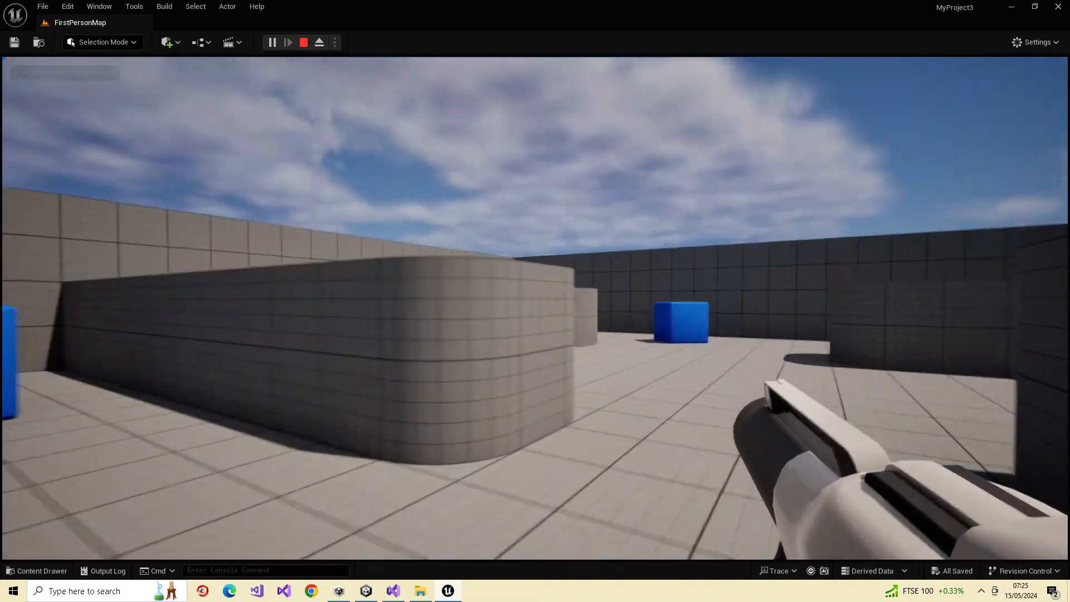
- Walk the player around the level and fire the rifle at the blue cubes to knock them about
key(w)
click(535, 309)
click(535, 308)
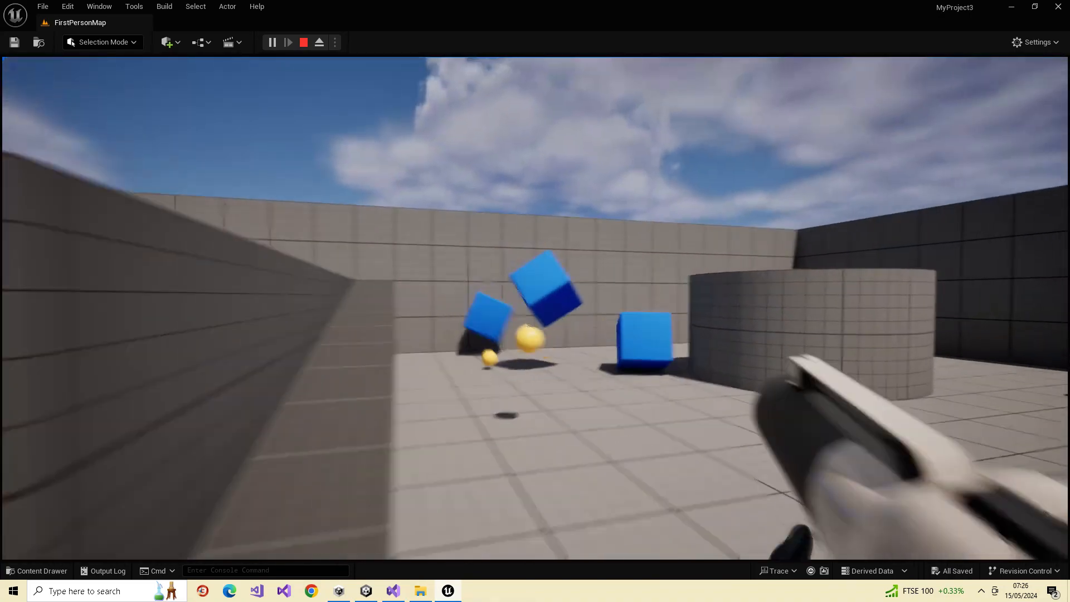
key(w)
click(535, 308)
click(535, 308)
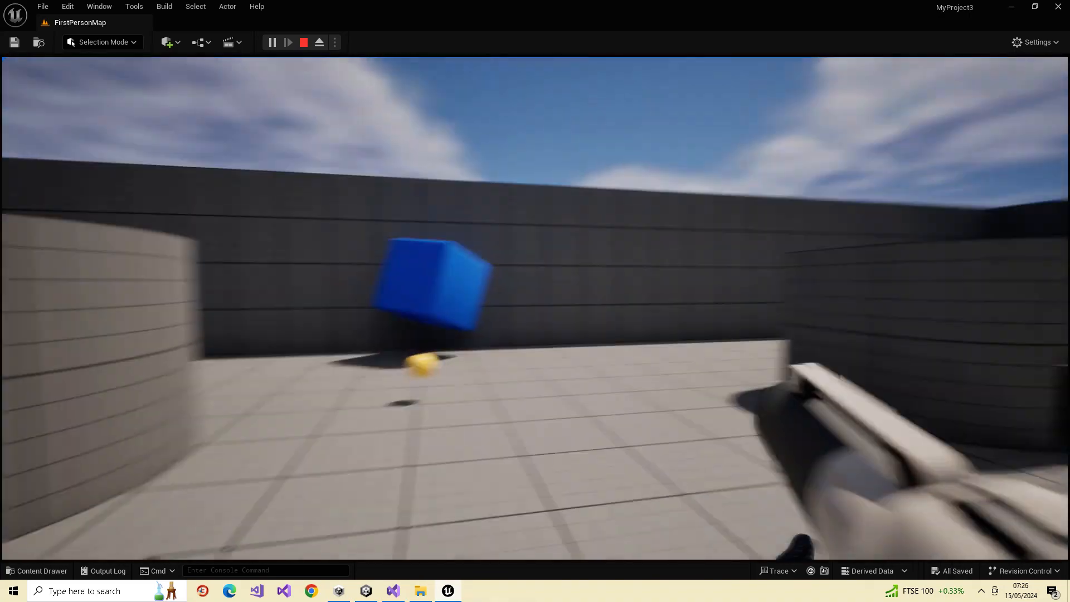
key(w)
click(535, 308)
click(535, 308)
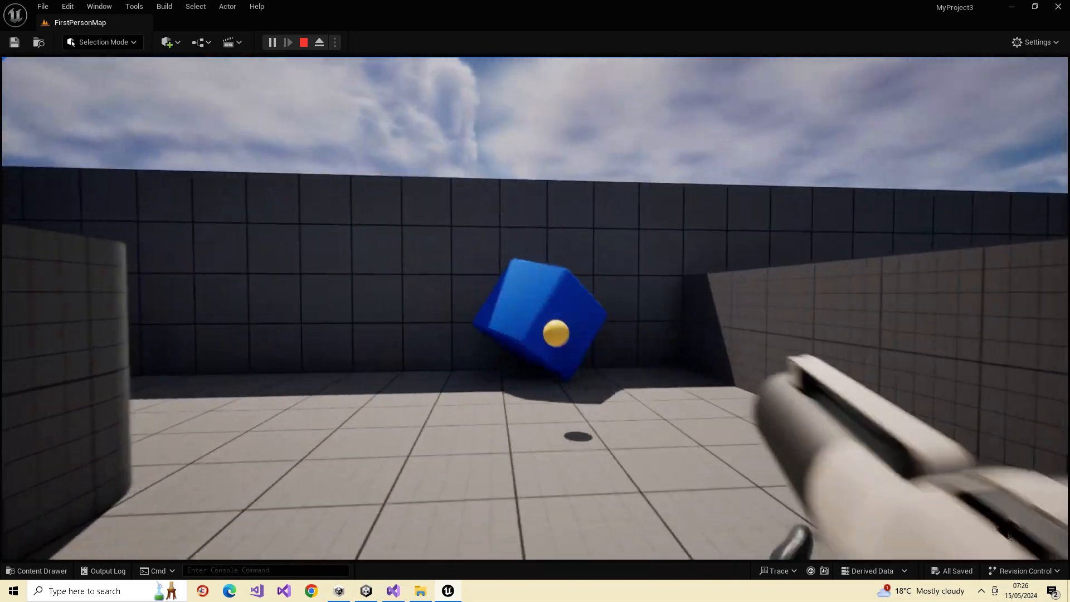
key(w)
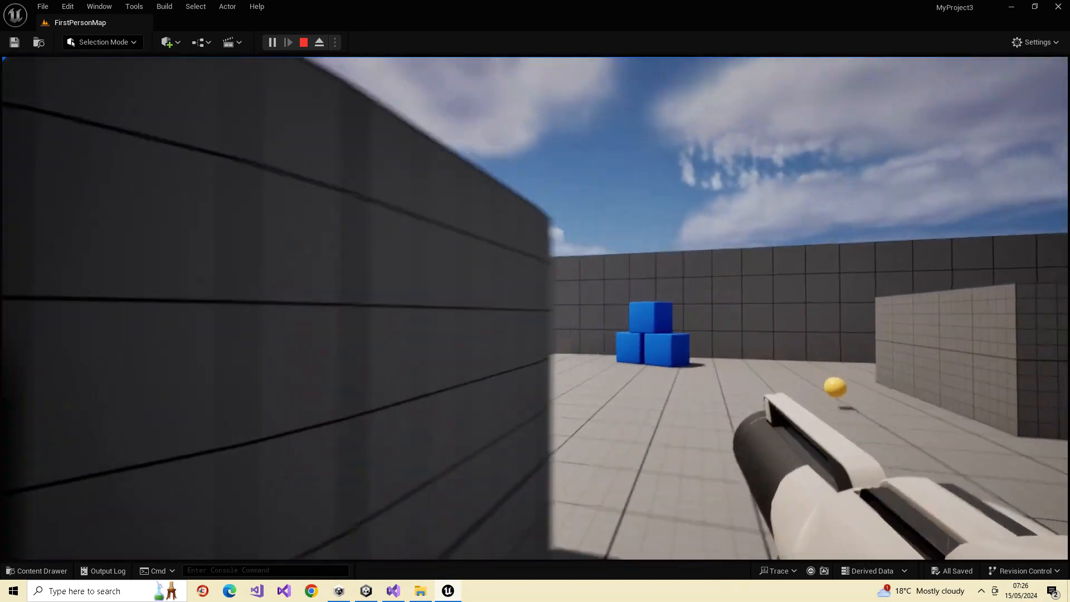
click(535, 308)
click(536, 308)
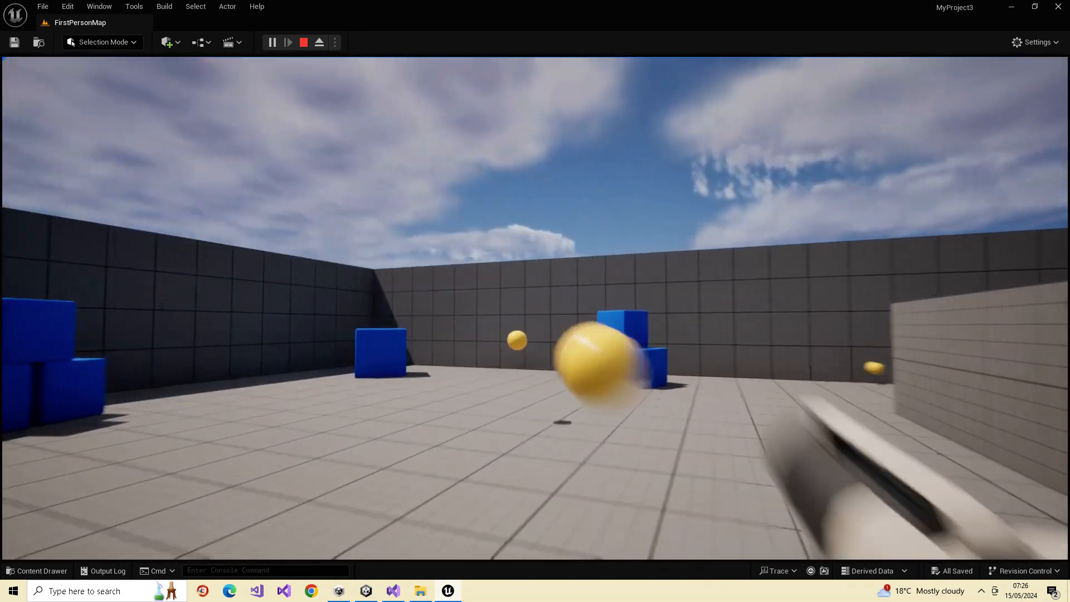
key(w)
click(536, 308)
click(535, 309)
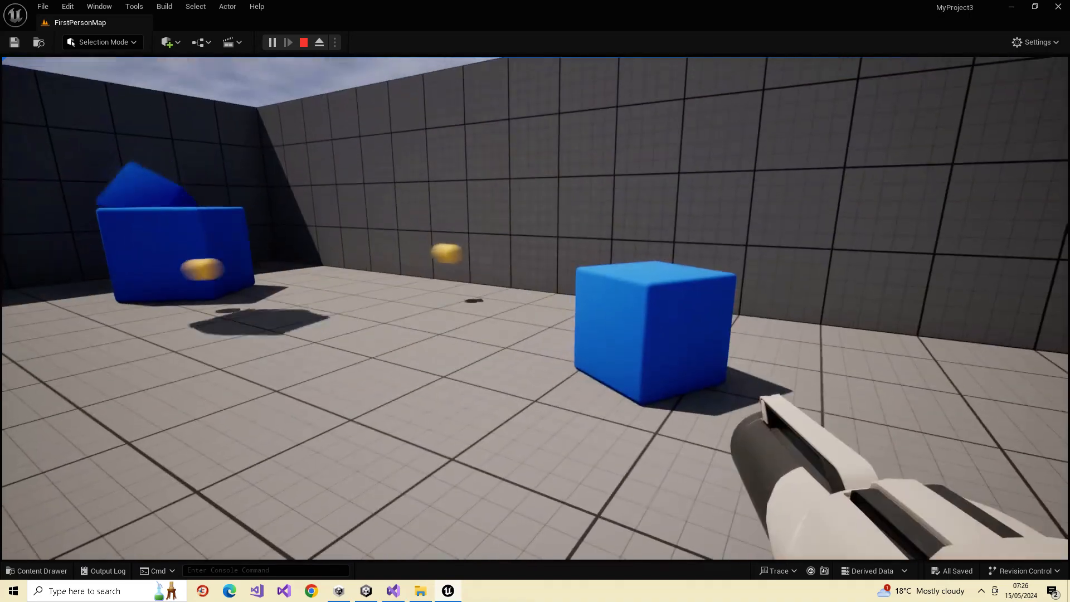
key(w)
click(536, 308)
click(535, 308)
click(535, 308)
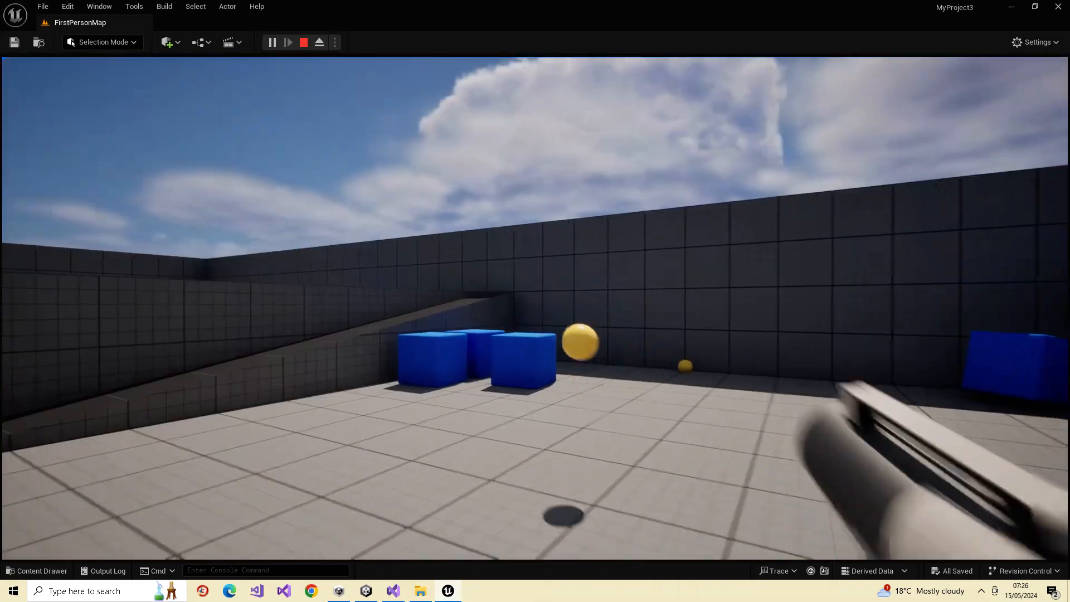
click(535, 308)
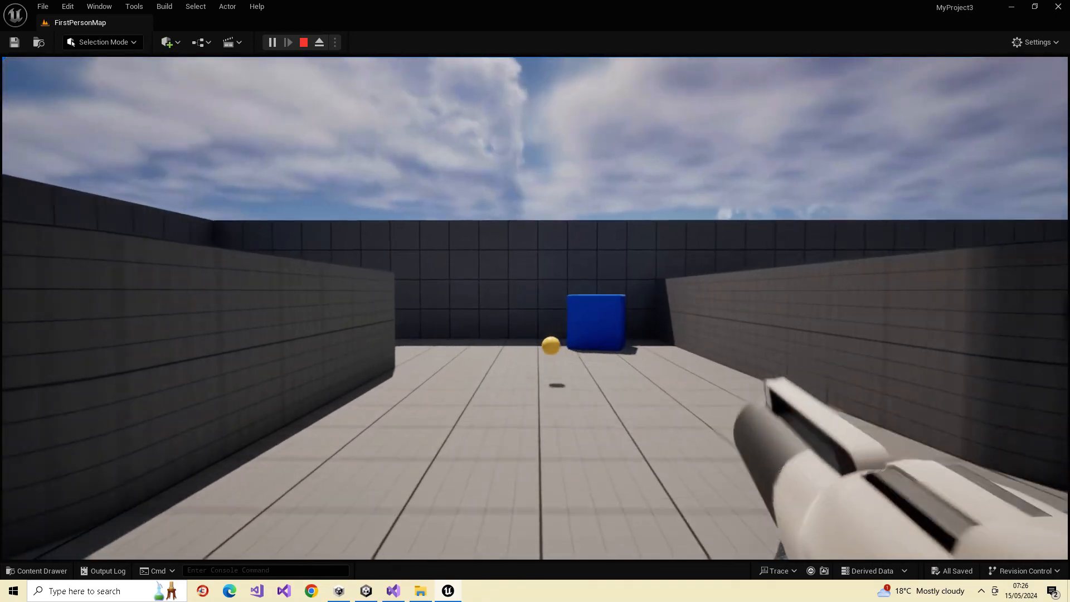
- Shoot more blue cubes near the ramp, fire a shot into the air and stop the play session
key(w)
click(536, 308)
click(535, 309)
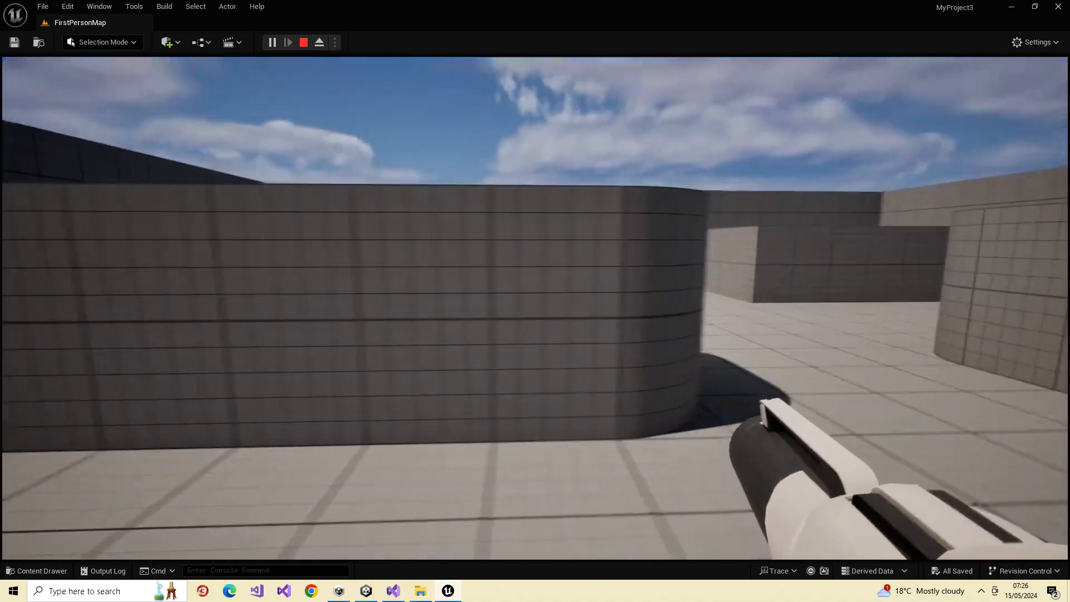
key(w)
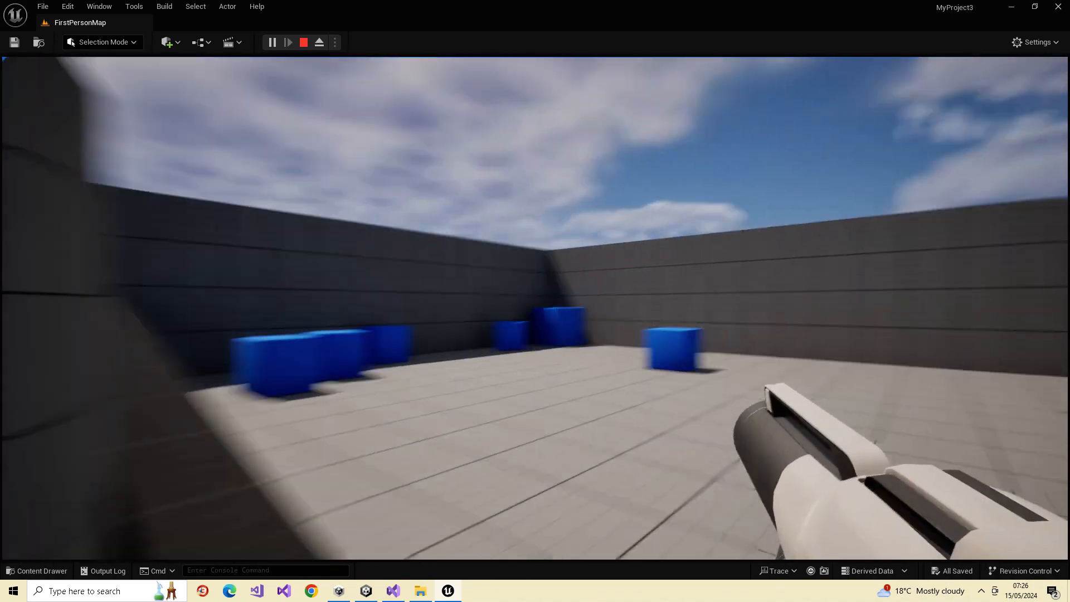
click(535, 308)
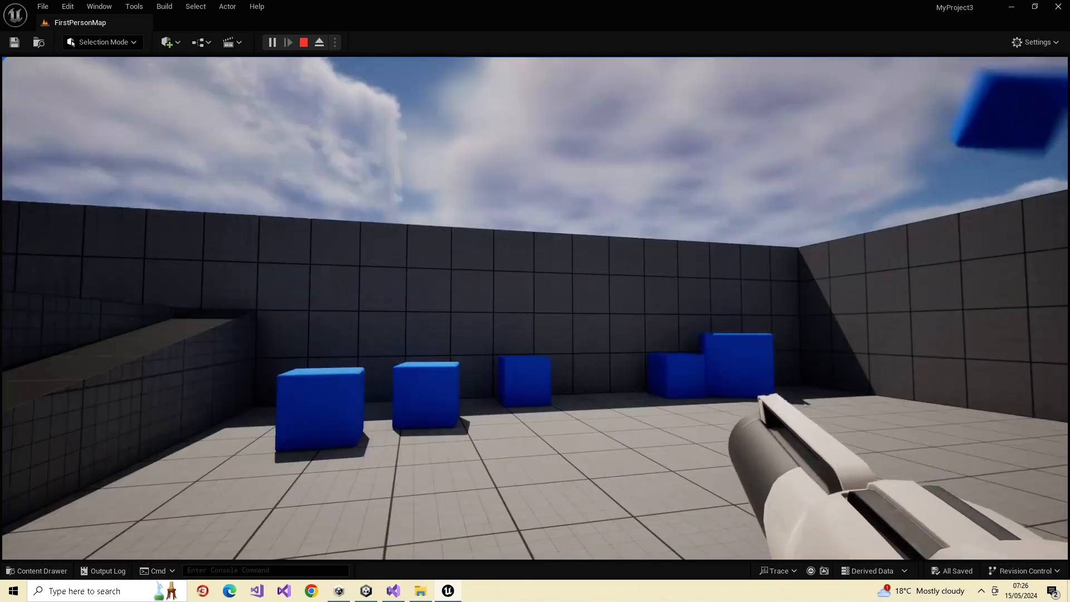
click(536, 308)
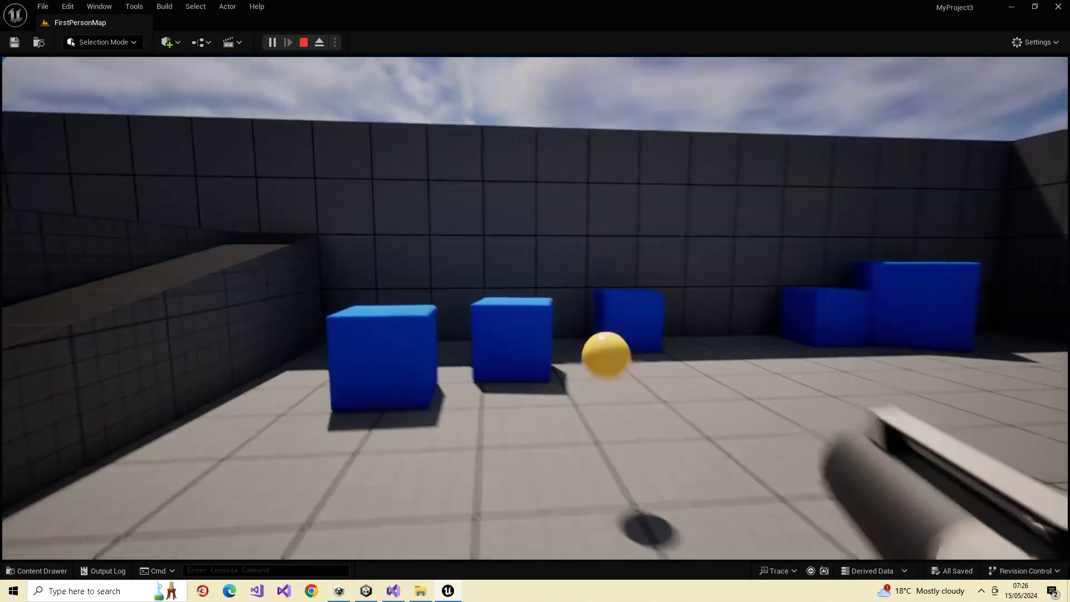
click(536, 308)
click(535, 308)
click(535, 309)
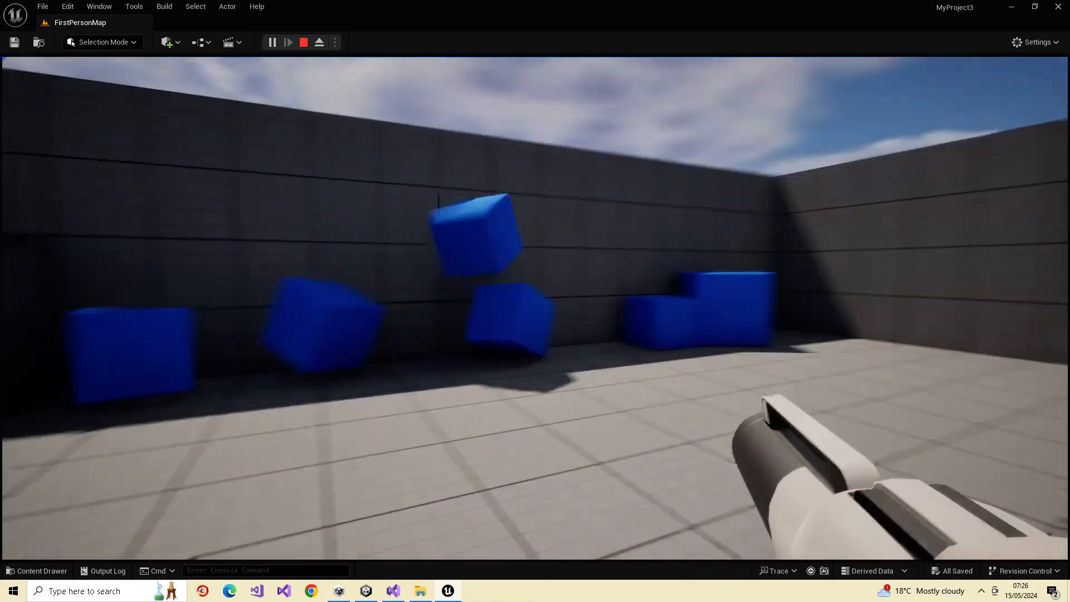
click(535, 308)
click(535, 309)
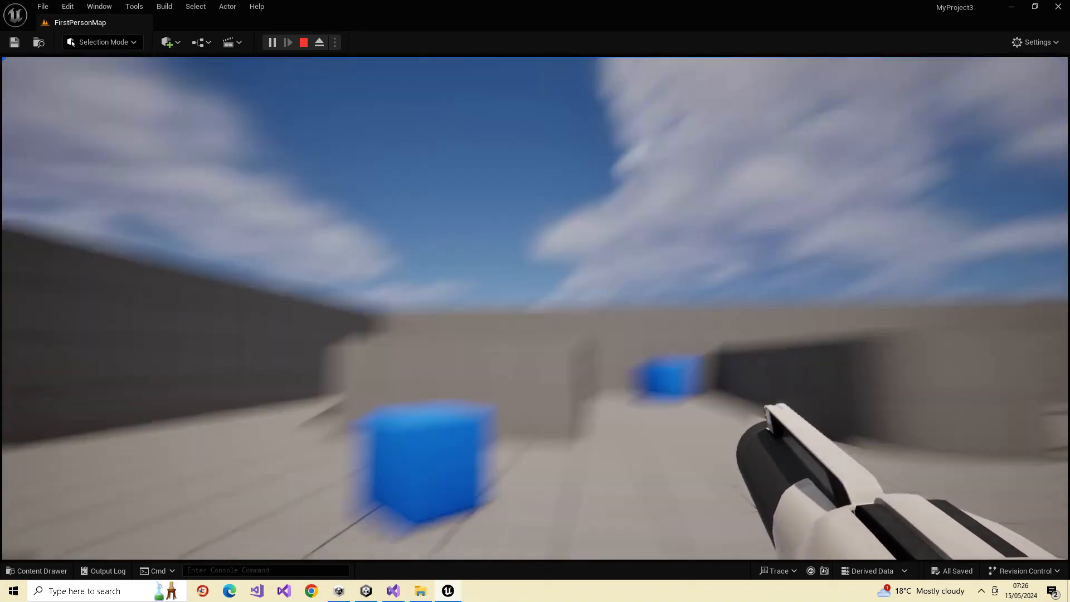
click(535, 309)
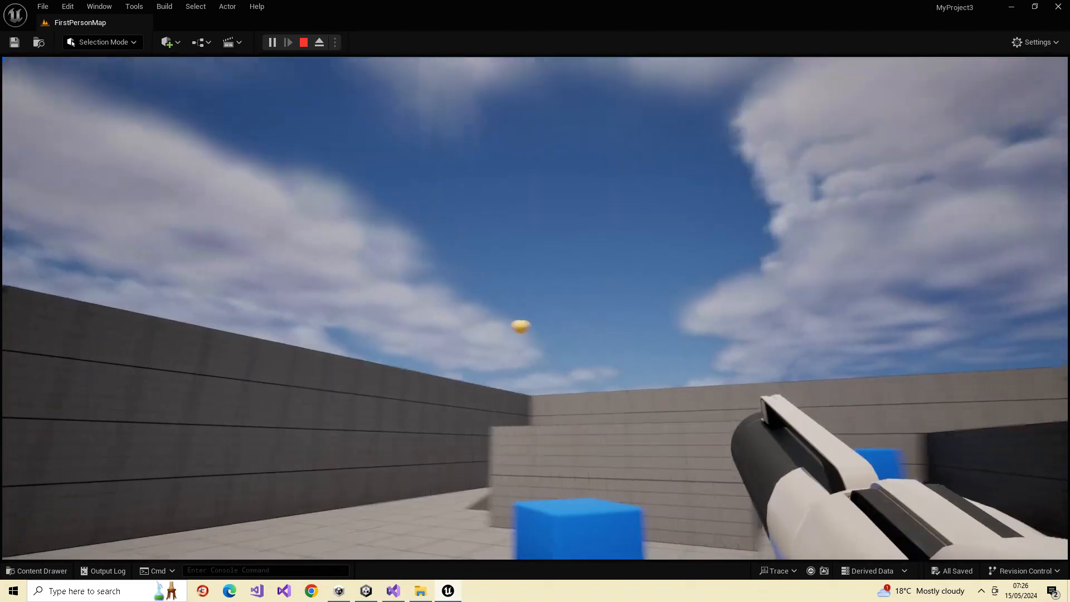
key(Escape)
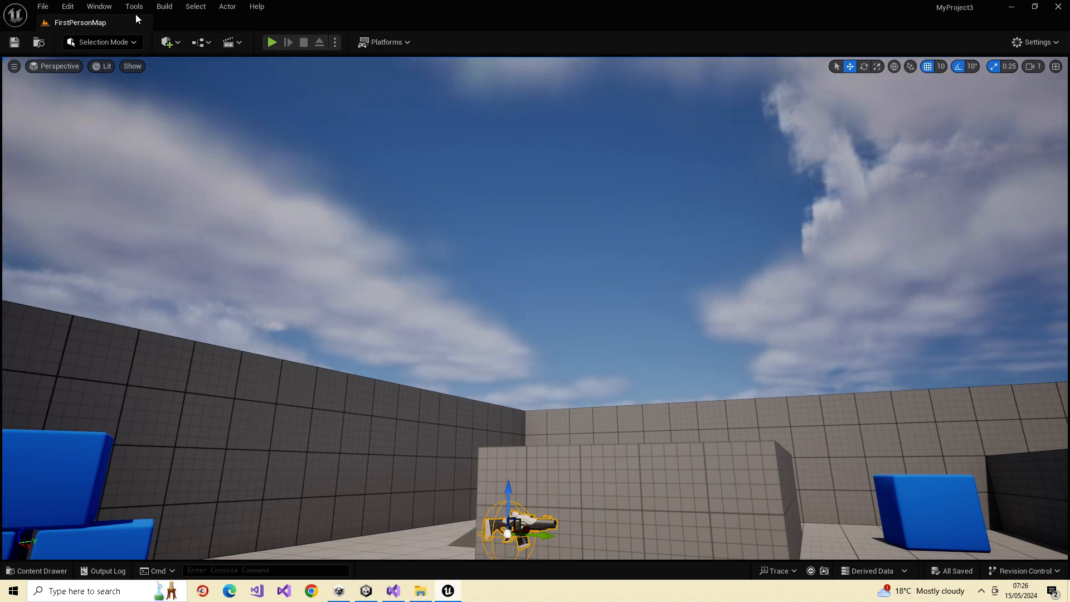
- Reopen the Outliner and select PlayerStart in its actor list
click(100, 6)
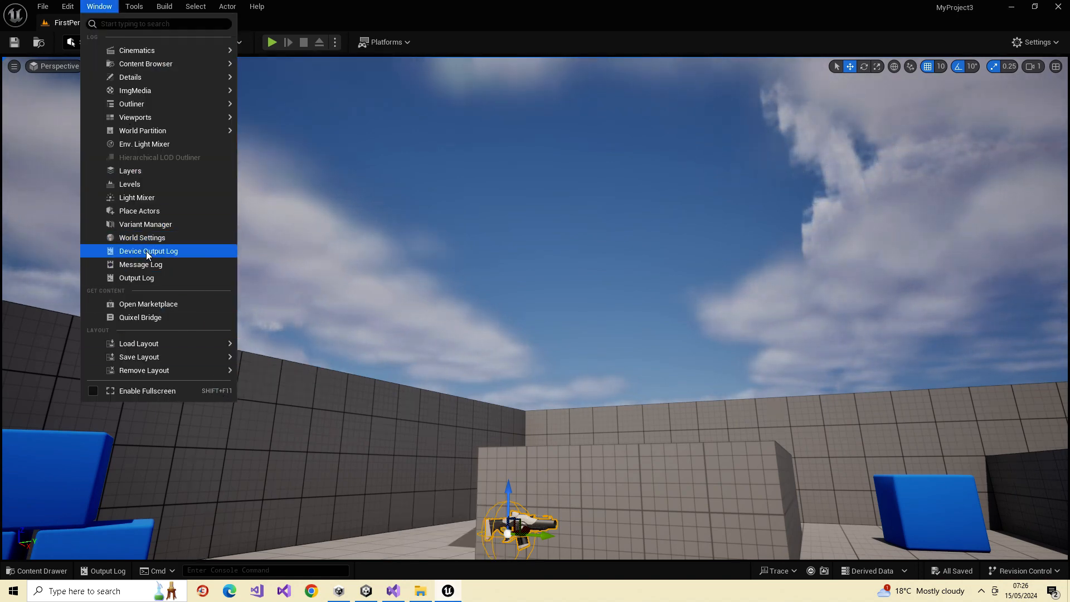
mouse_move(152, 120)
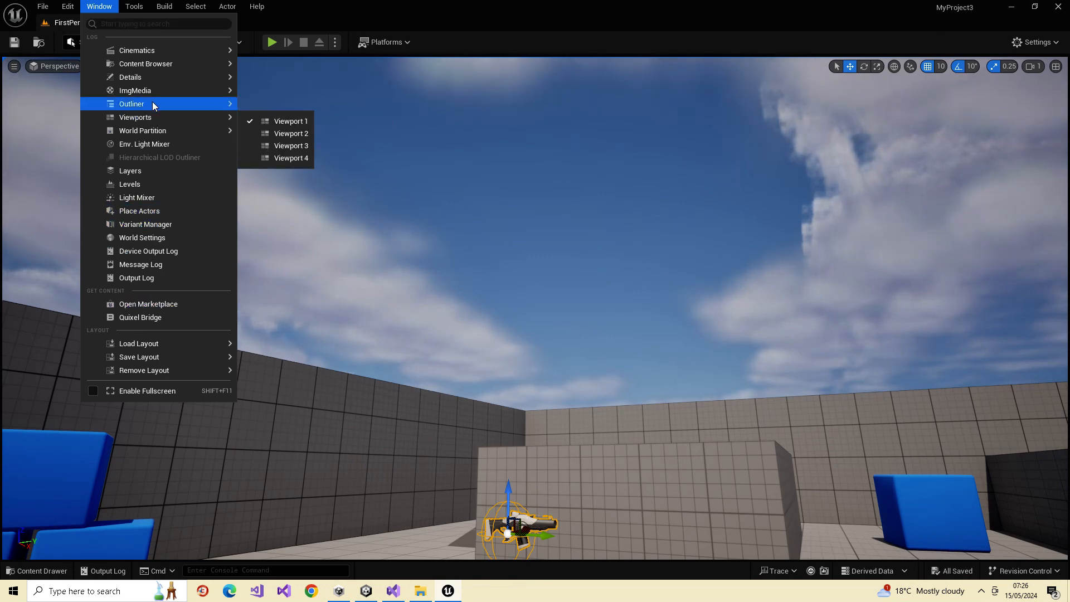
click(281, 119)
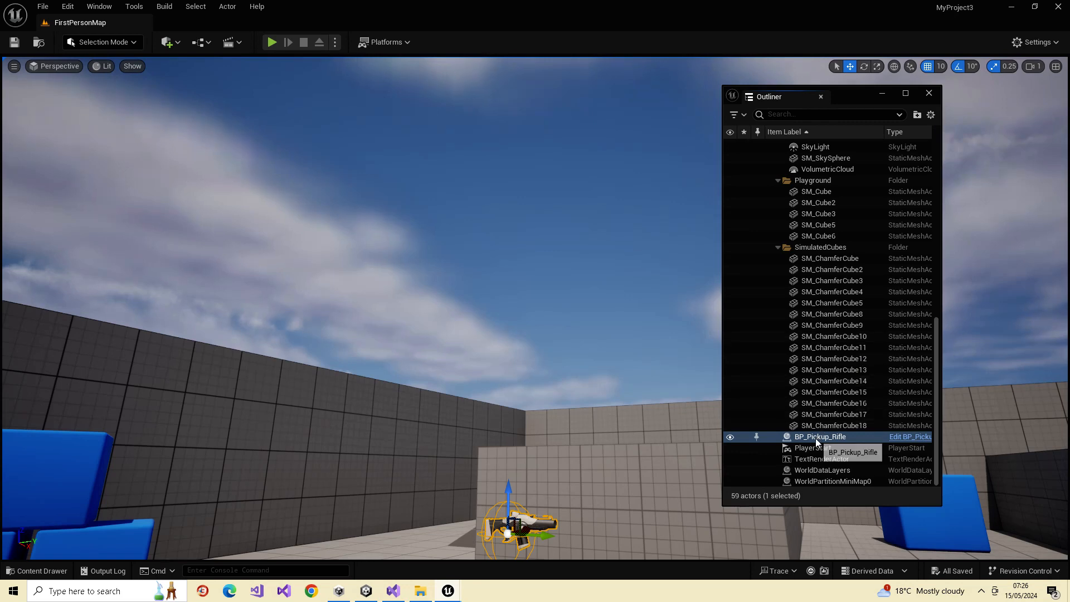
click(813, 449)
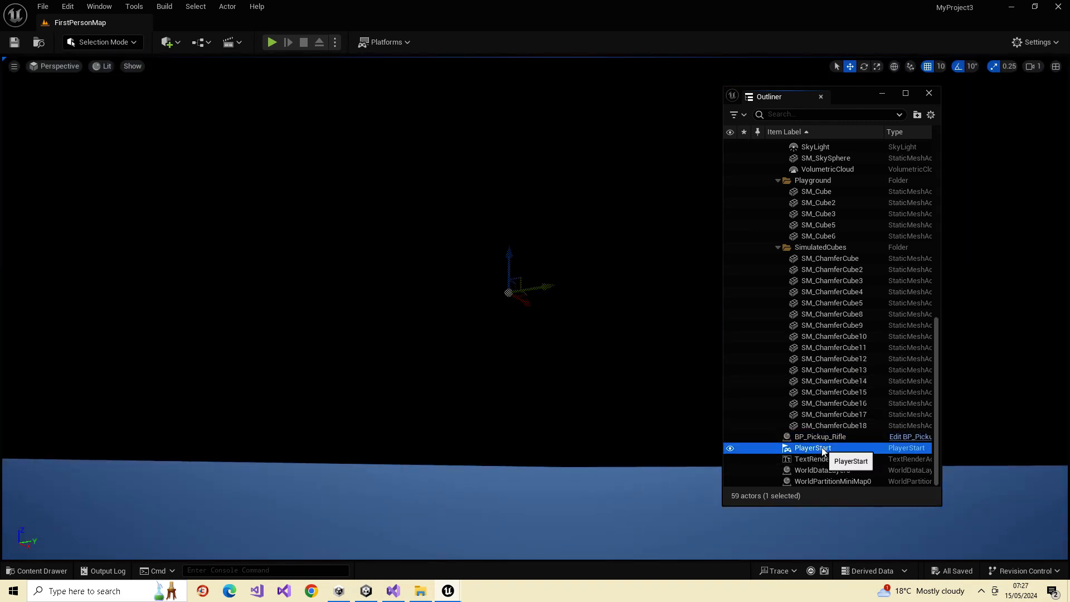
- Review the actor options available for PlayerStart without applying any of them
right_click(788, 450)
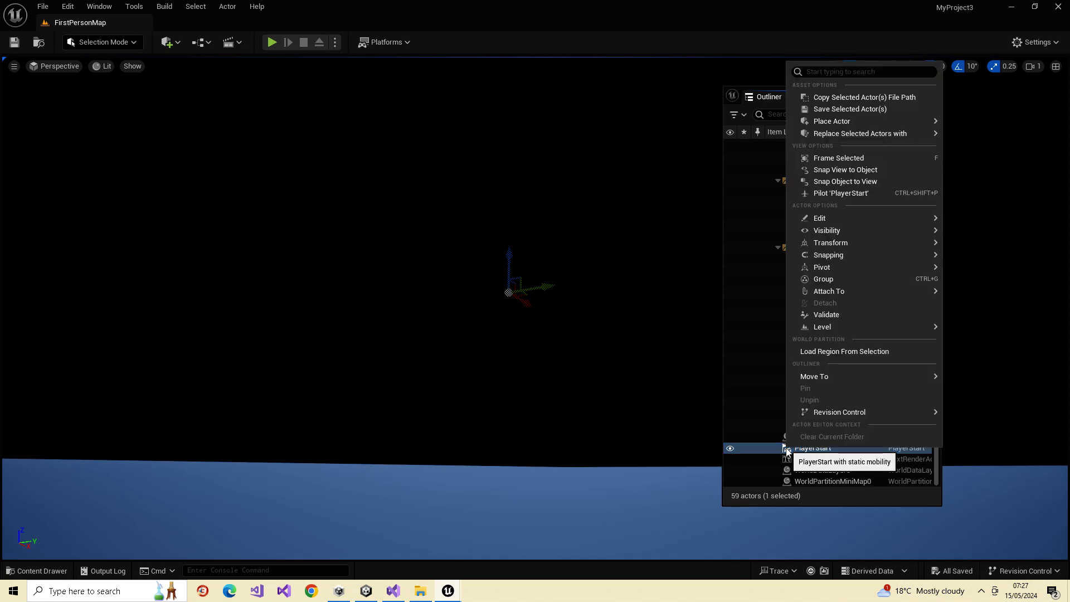
mouse_move(854, 222)
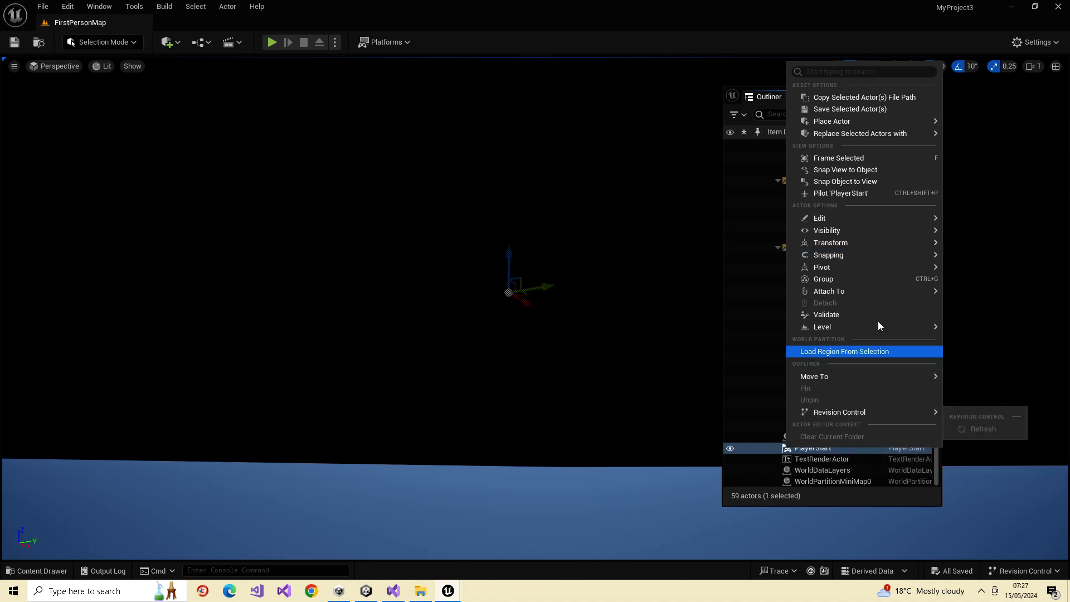
click(833, 481)
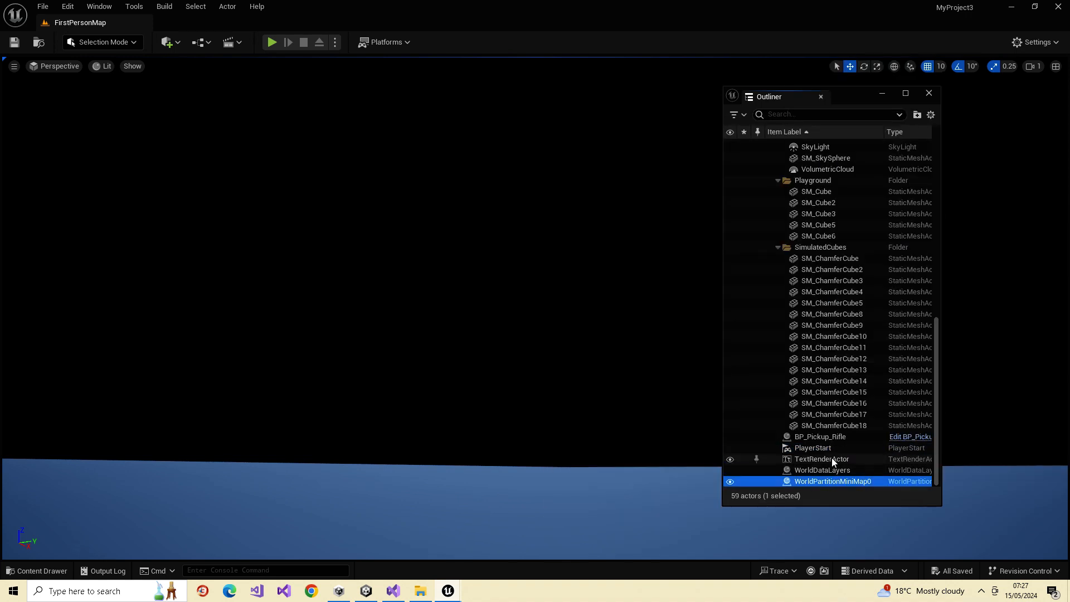
- Select PlayerStart again in the Outliner and show its properties in Details 1
click(828, 449)
click(827, 450)
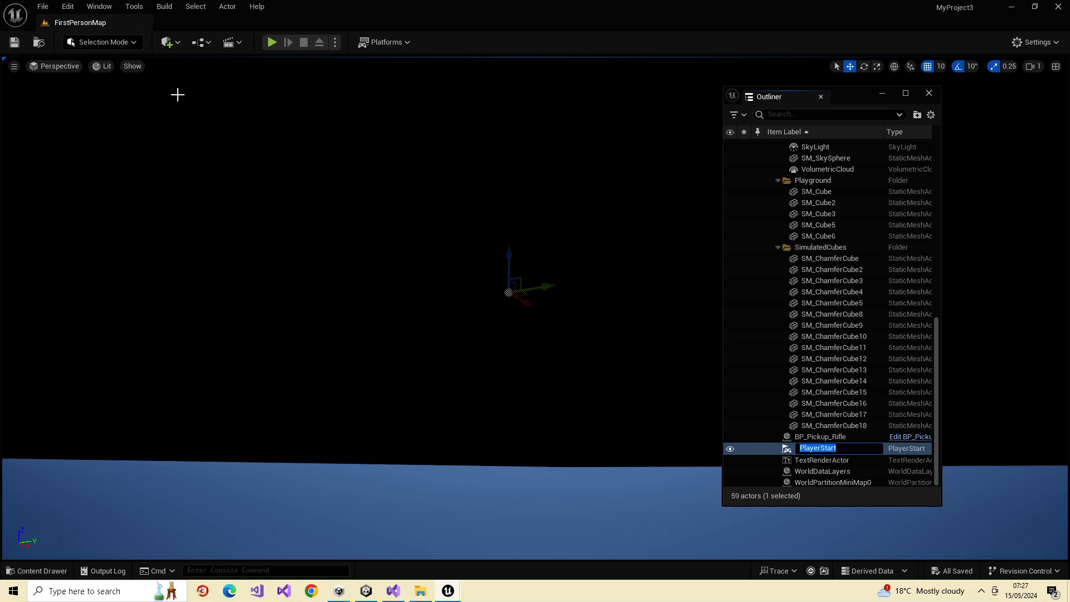
click(100, 6)
mouse_move(159, 78)
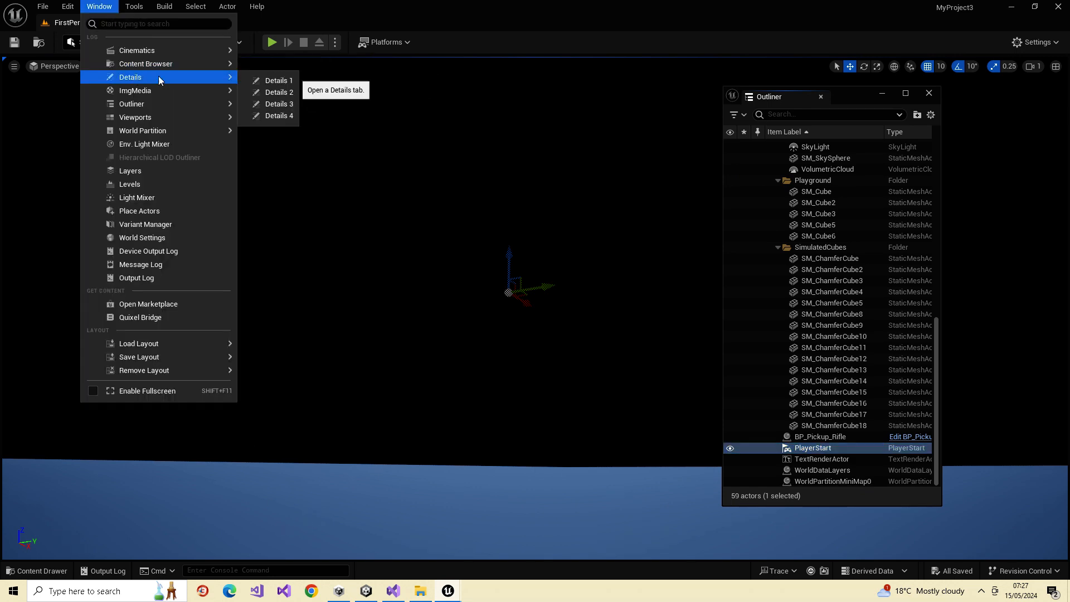
click(268, 80)
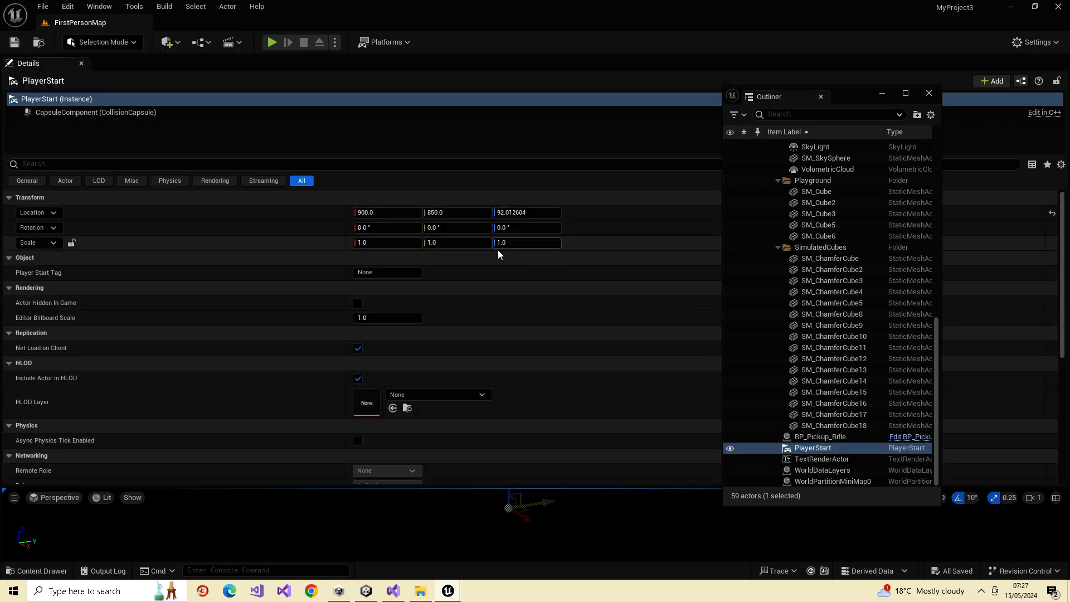
- Examine PlayerStart's properties from Transform down to Data Layers, expanding the Level Instance section
scroll(192, 294, down, 3)
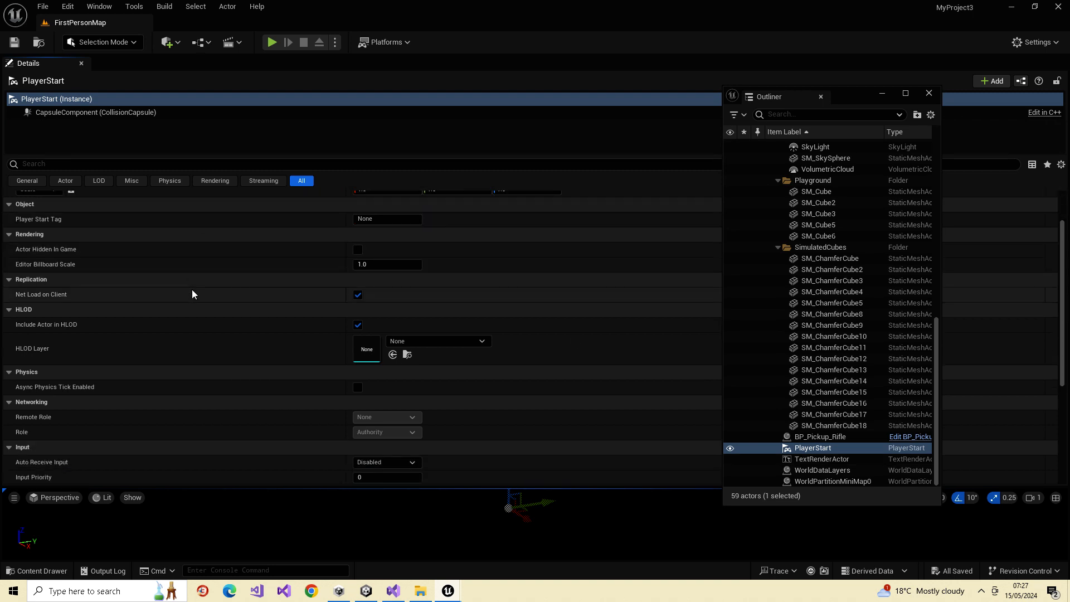
scroll(312, 267, up, 3)
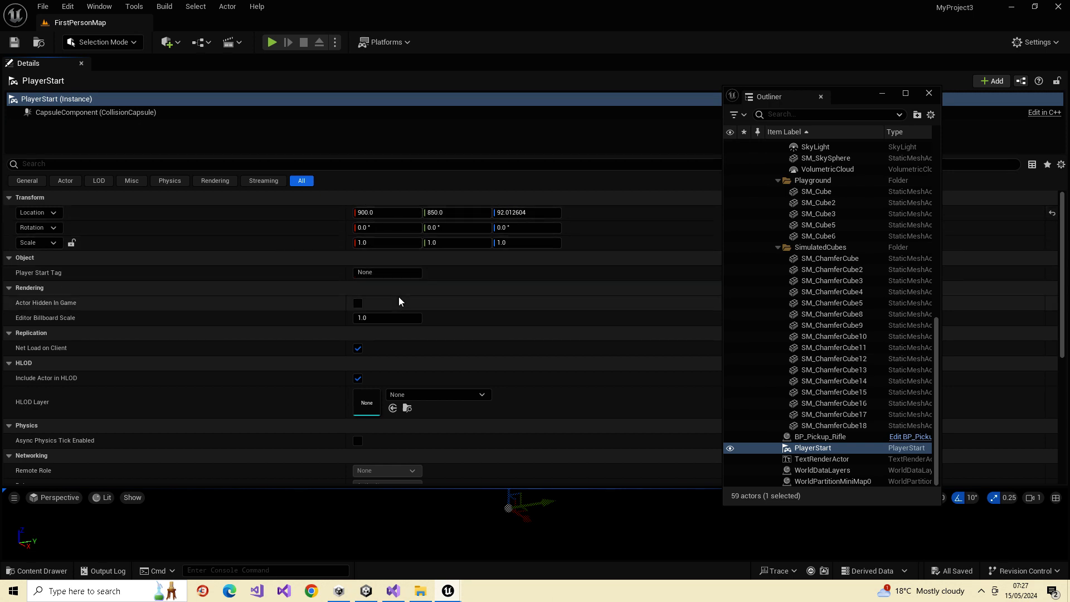
scroll(399, 296, down, 2)
scroll(100, 273, down, 3)
scroll(222, 289, down, 5)
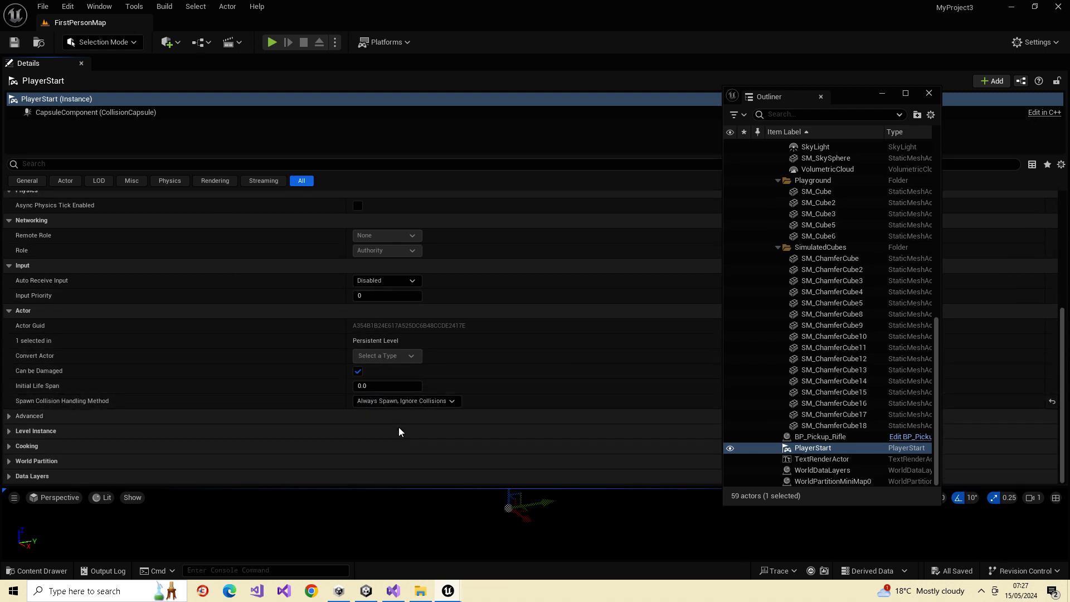
click(13, 432)
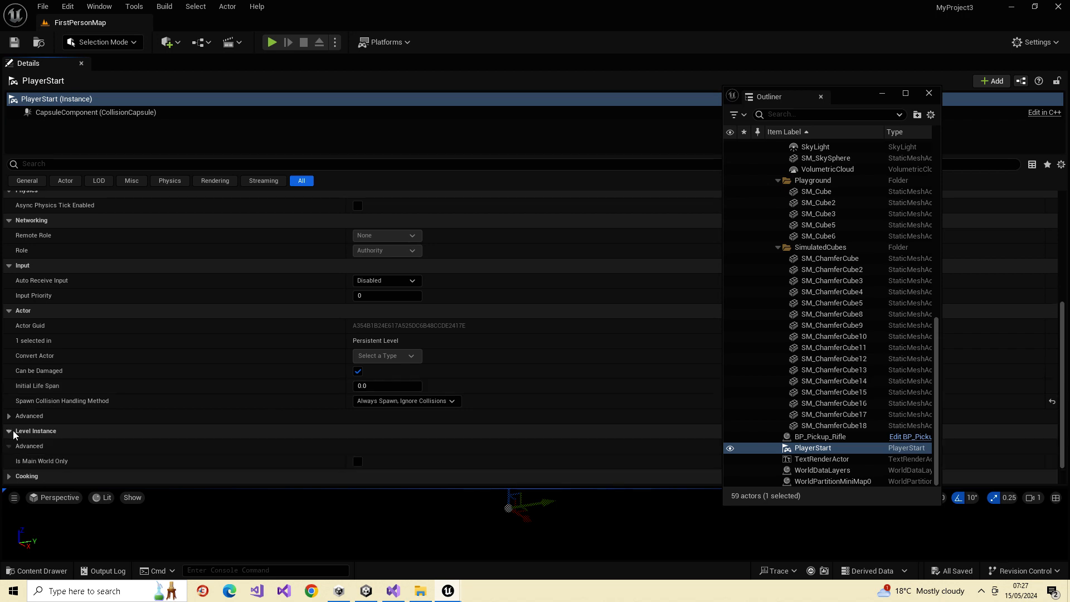
scroll(269, 373, up, 5)
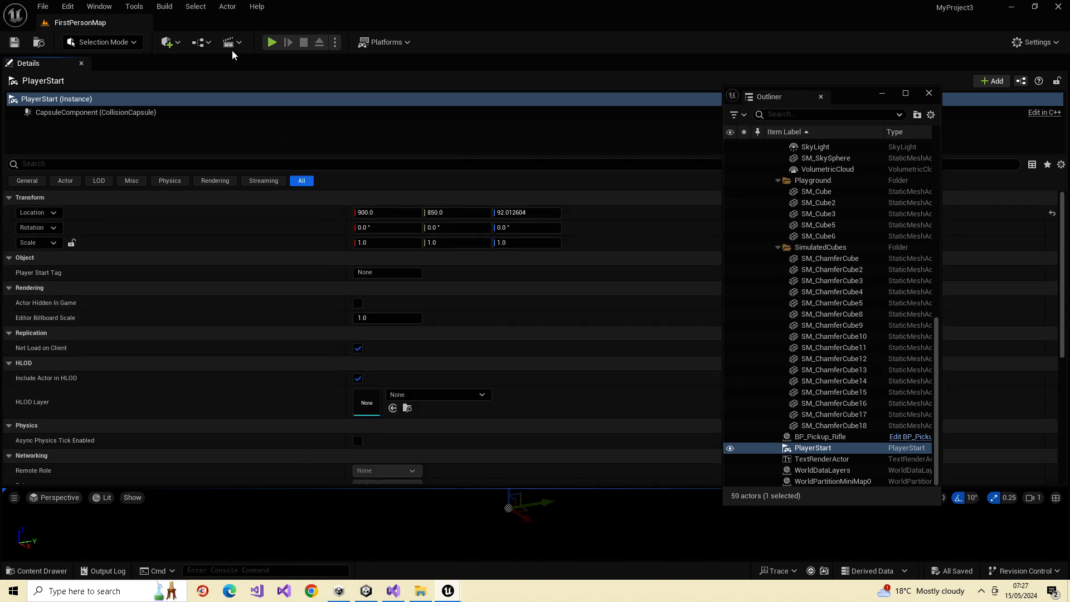
- Open World Settings for the level and move its floating window clear of the Outliner
click(207, 9)
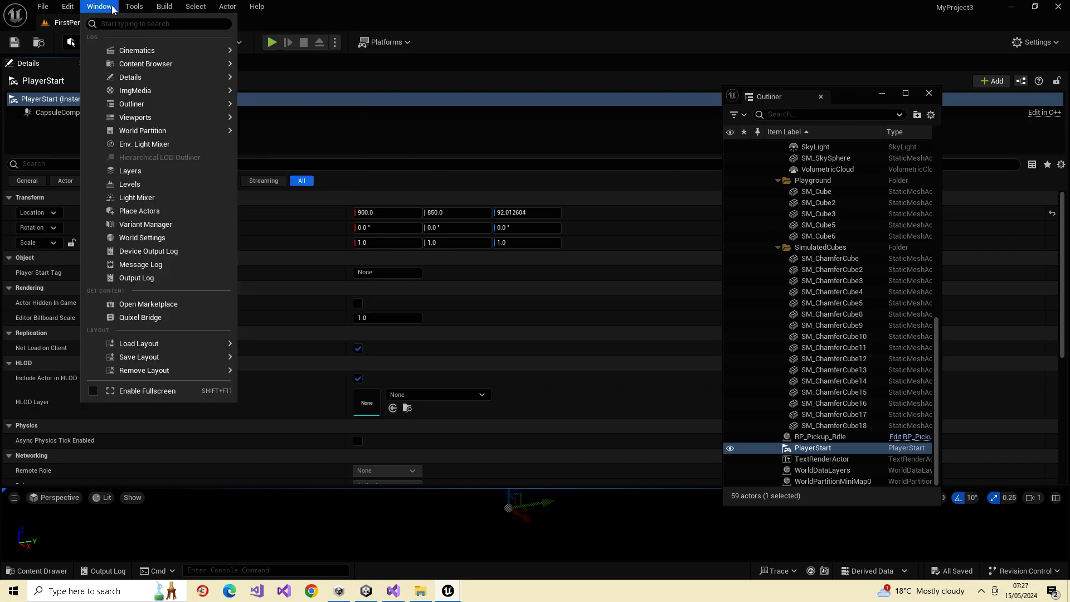
mouse_move(158, 122)
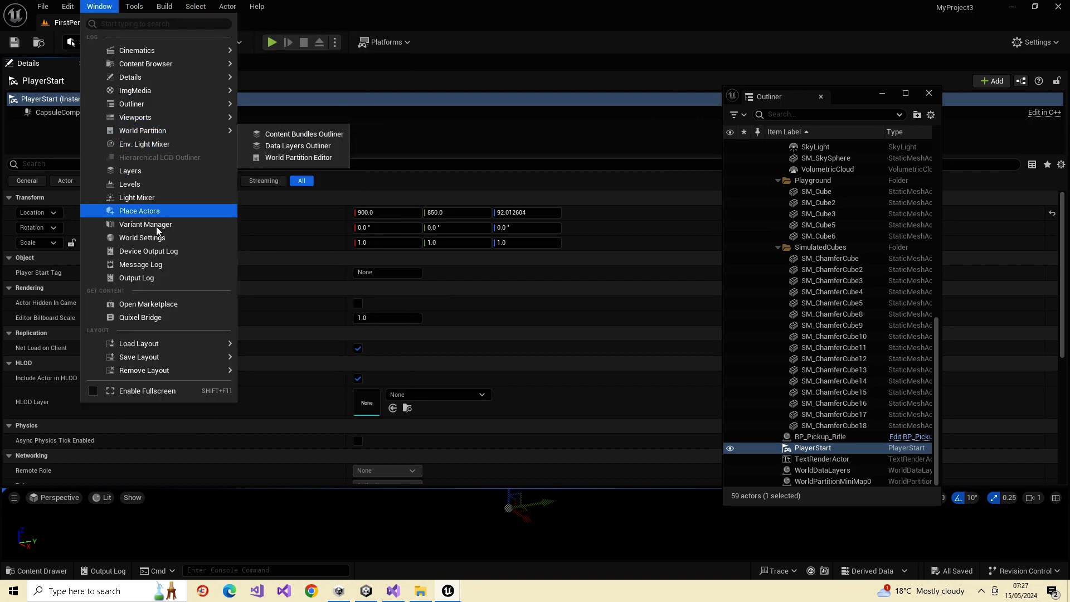
click(144, 238)
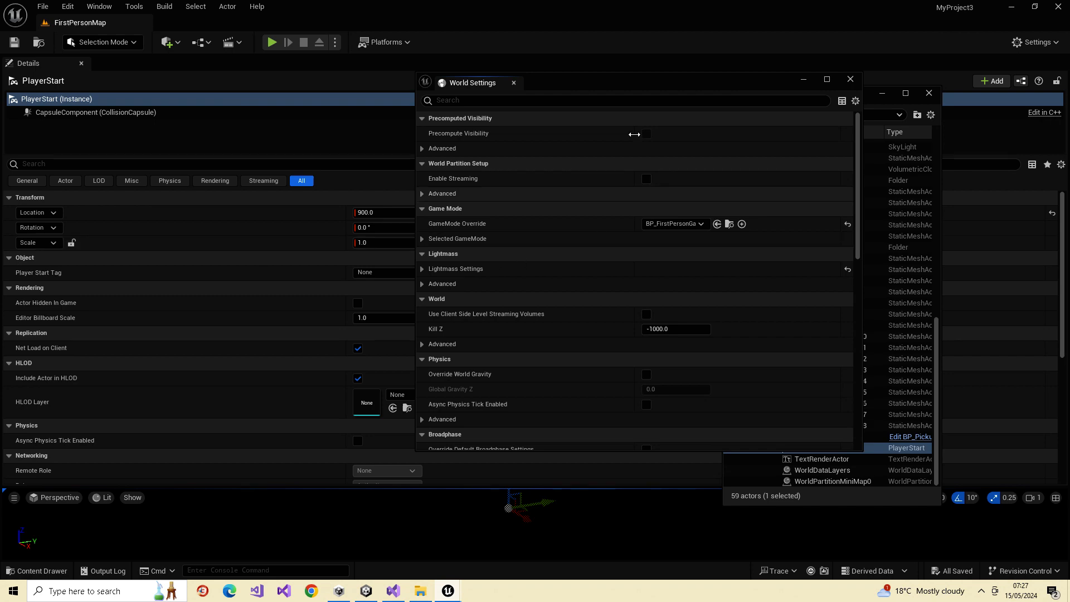
drag(593, 88, 304, 59)
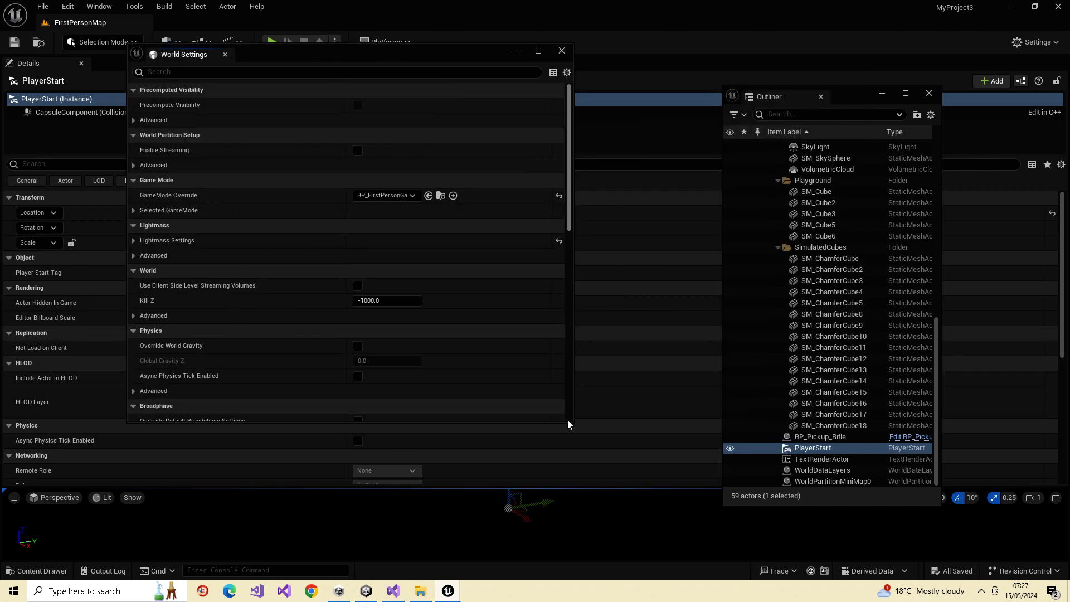
- Enlarge the World Settings window and review its categories from Precomputed Visibility down to Rendering
drag(572, 423, 879, 536)
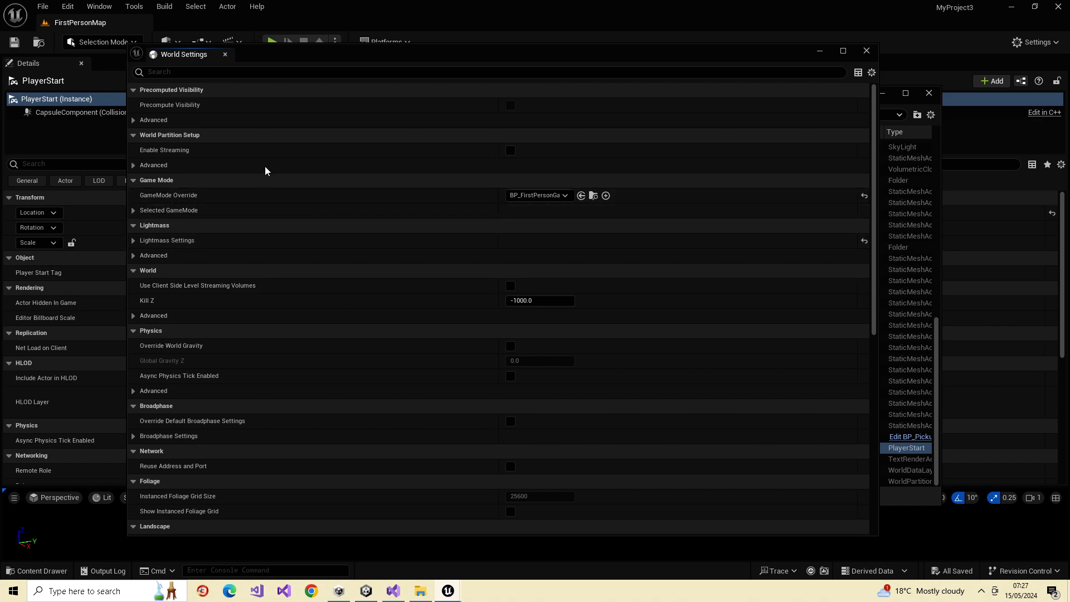
scroll(487, 266, down, 10)
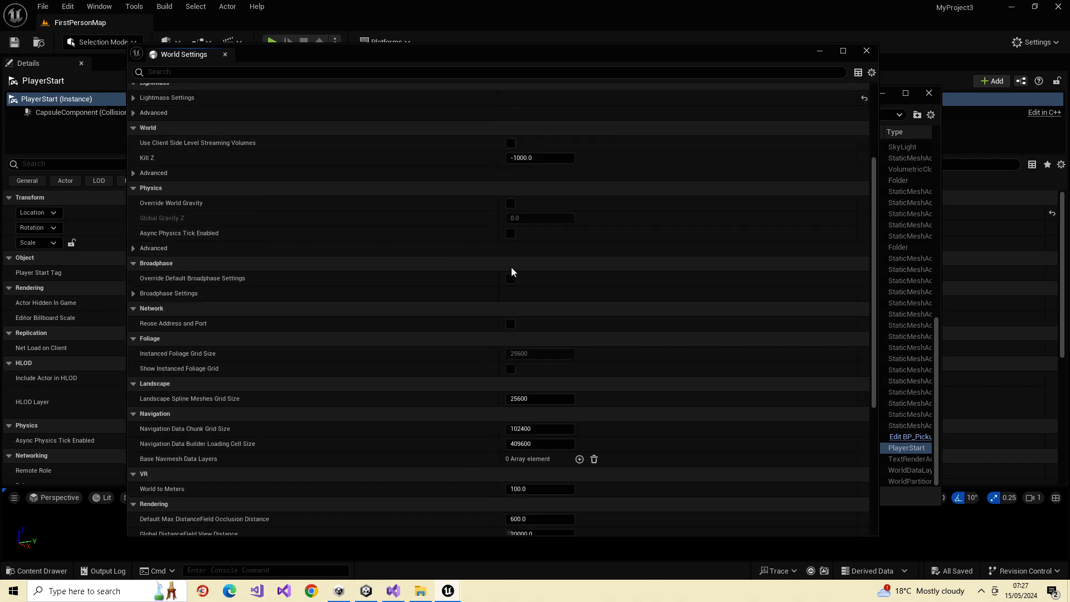
scroll(508, 274, up, 8)
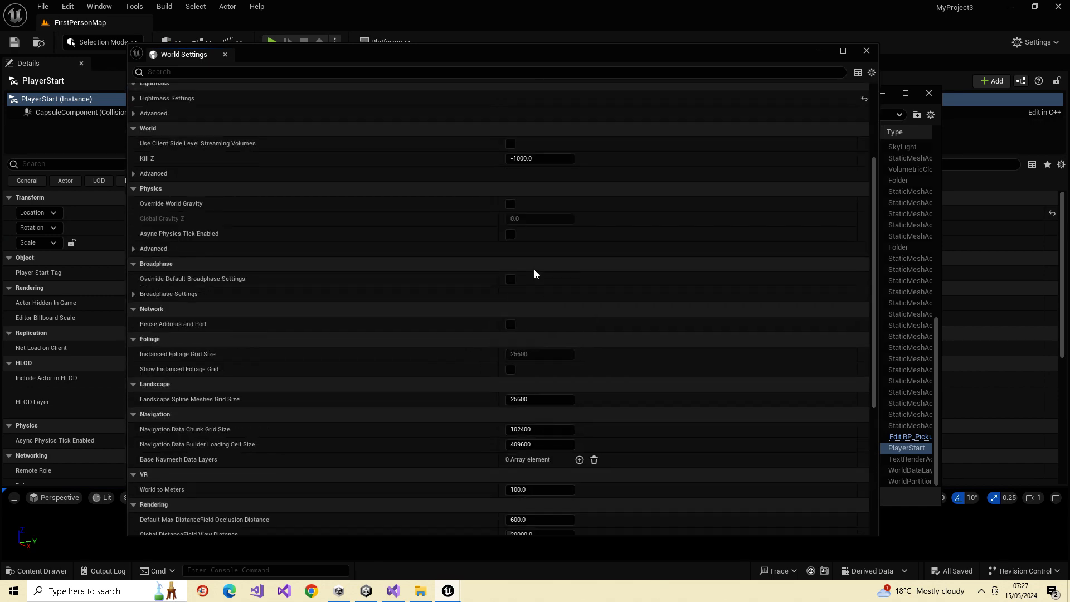
scroll(534, 247, up, 2)
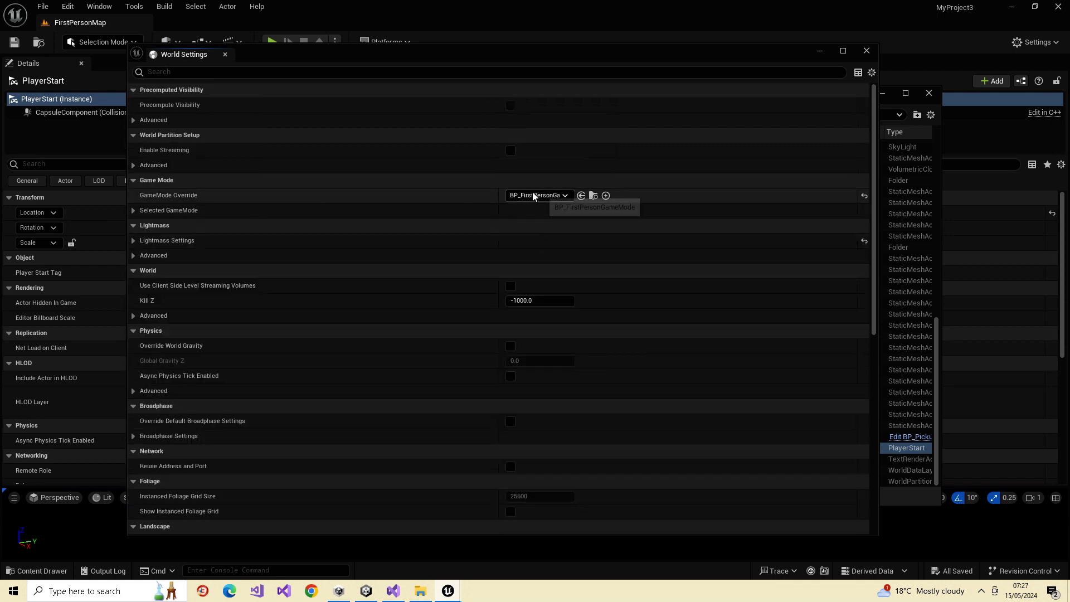
click(642, 78)
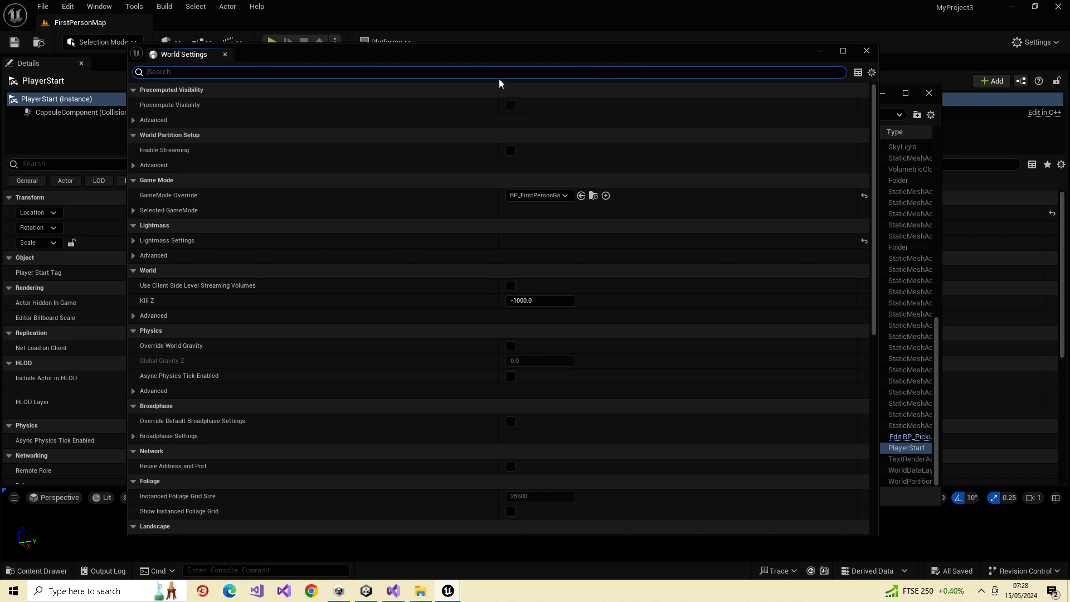
- Locate the GameMode Override asset BP_FirstPersonGameMode in the Content Browser and open it for editing
click(530, 196)
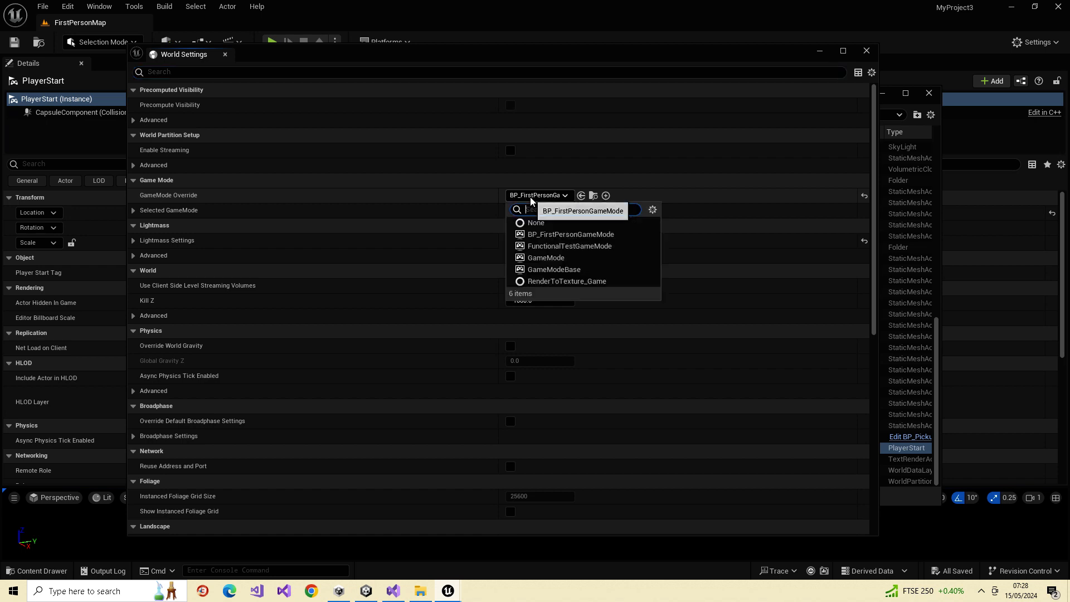
click(594, 197)
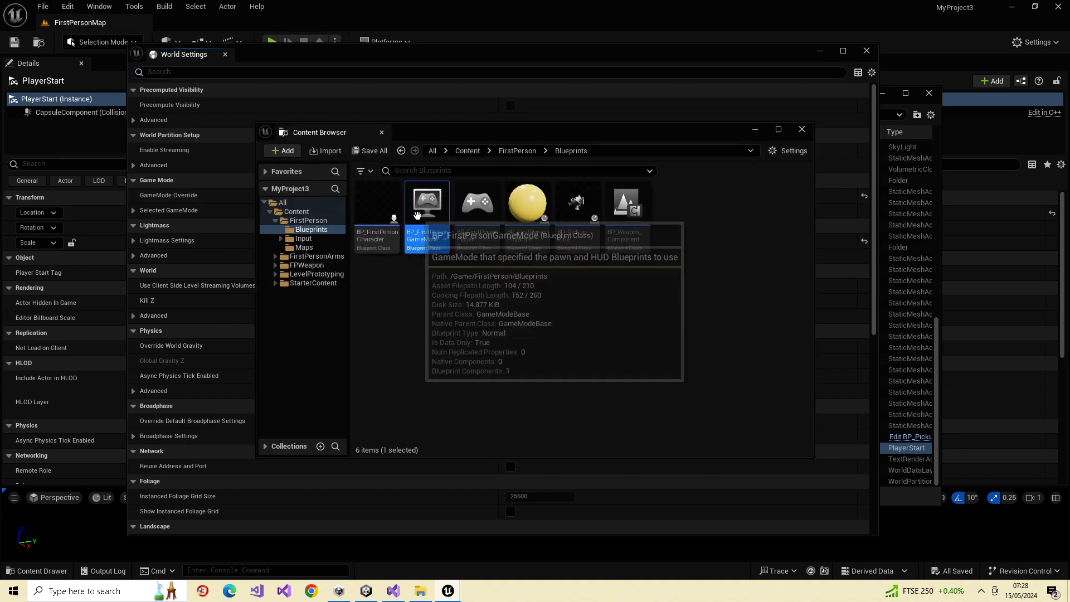
double_click(428, 238)
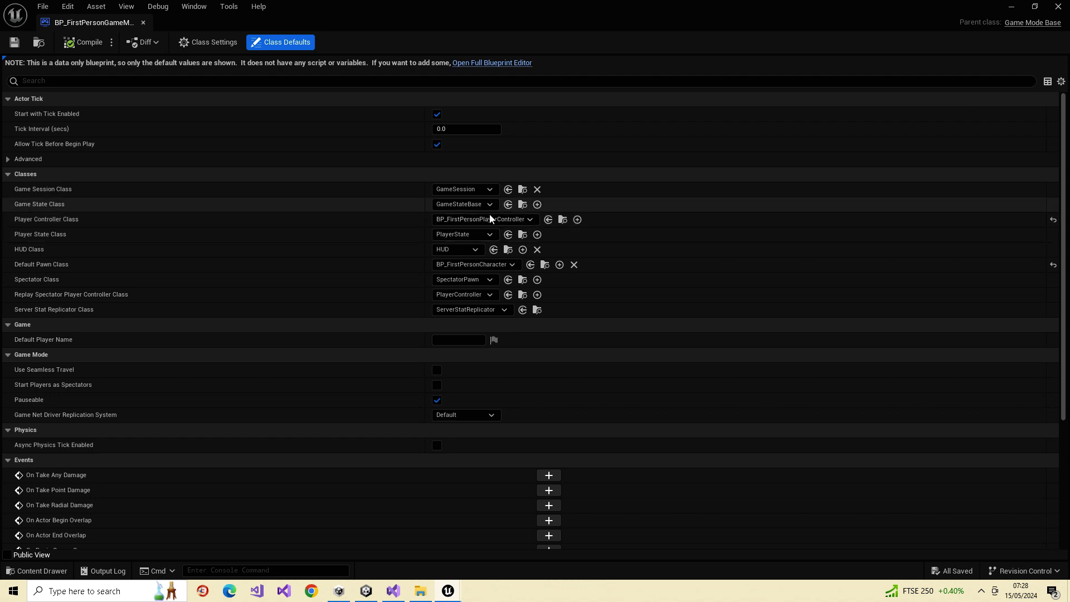
- Open BP_FirstPersonPlayerController from the Player Controller Class and examine the input mapping nodes in its Event Graph
click(562, 219)
double_click(463, 229)
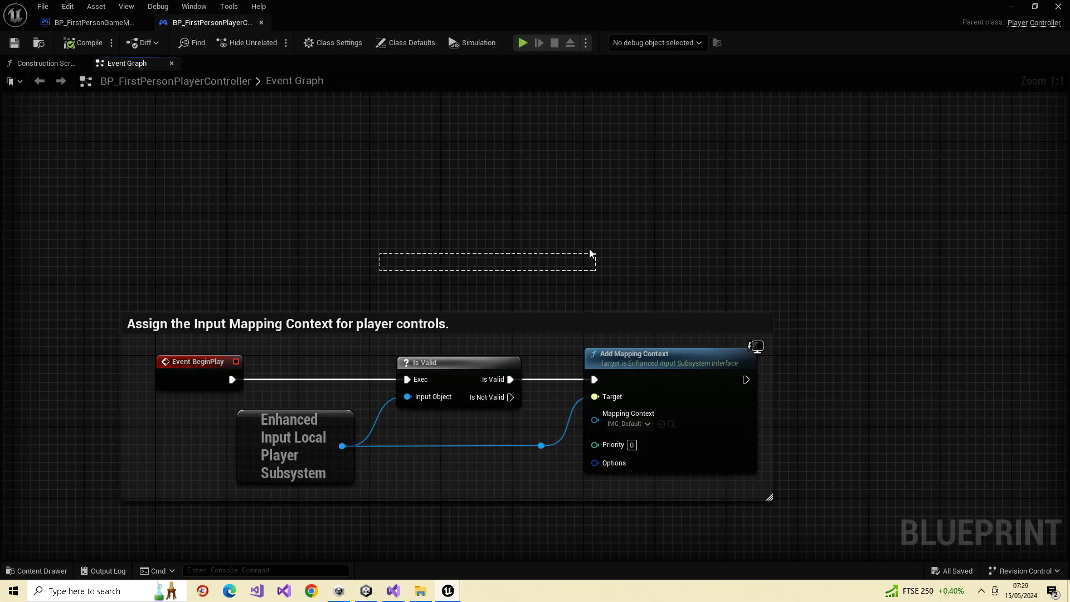
scroll(499, 404, down, 4)
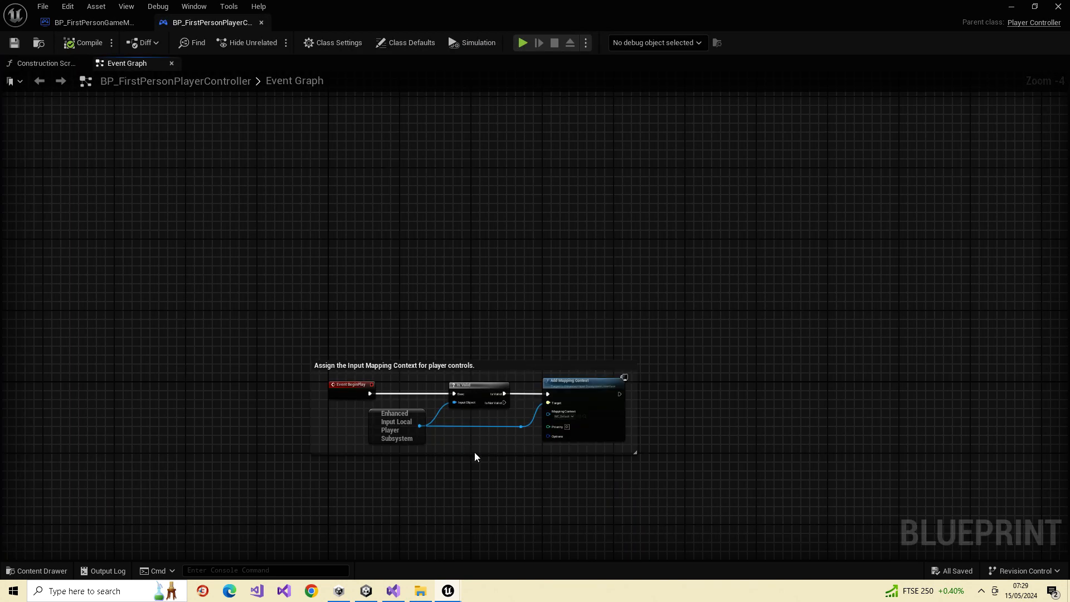
scroll(475, 456, up, 4)
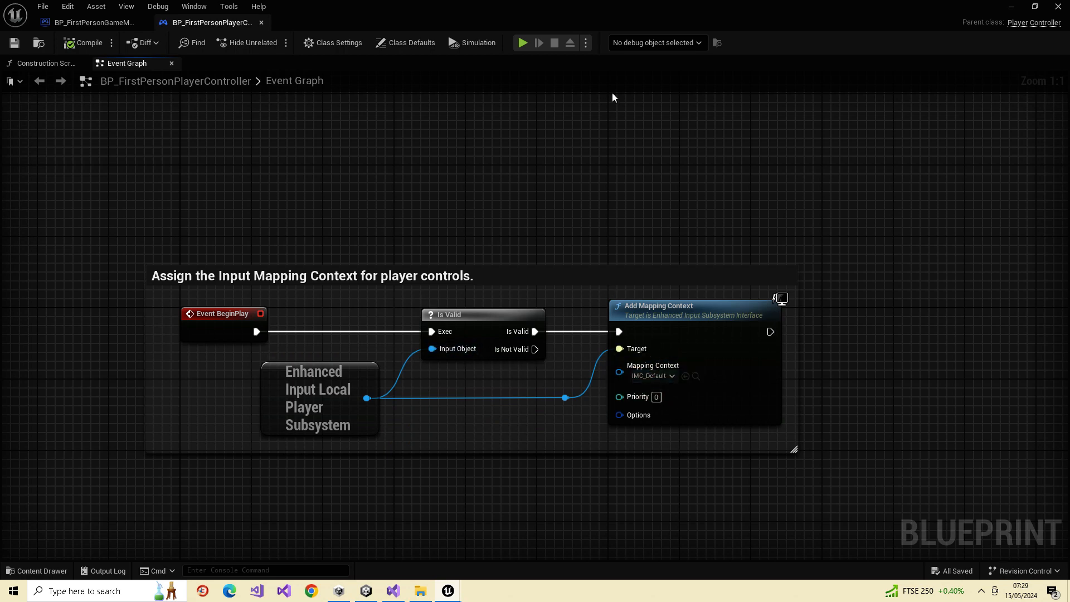
- Close the player controller's Event Graph and Construction Script, and close its blueprint
click(172, 63)
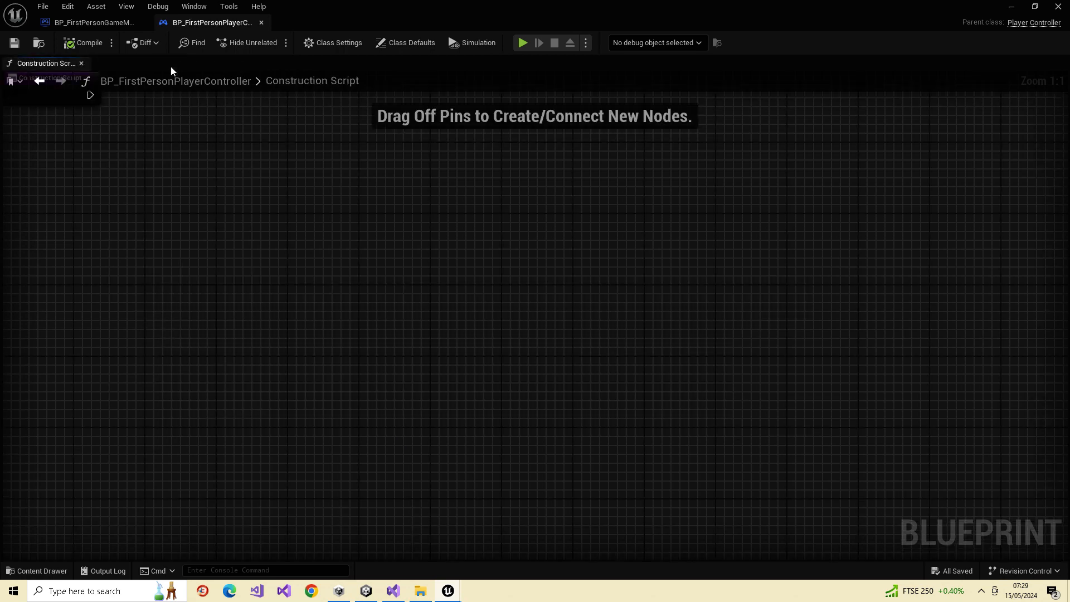
click(80, 64)
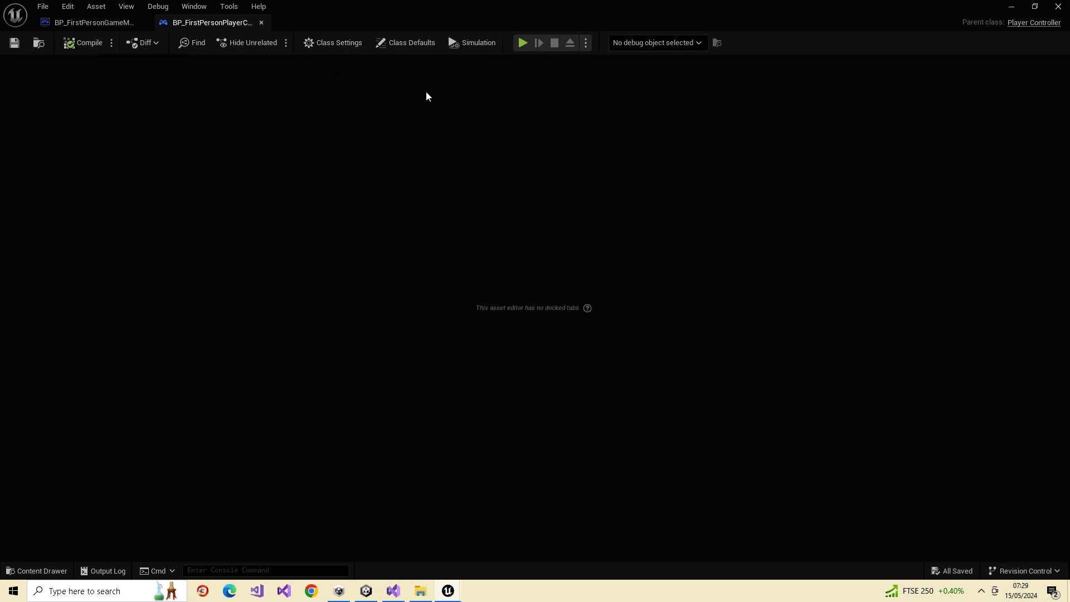
click(261, 22)
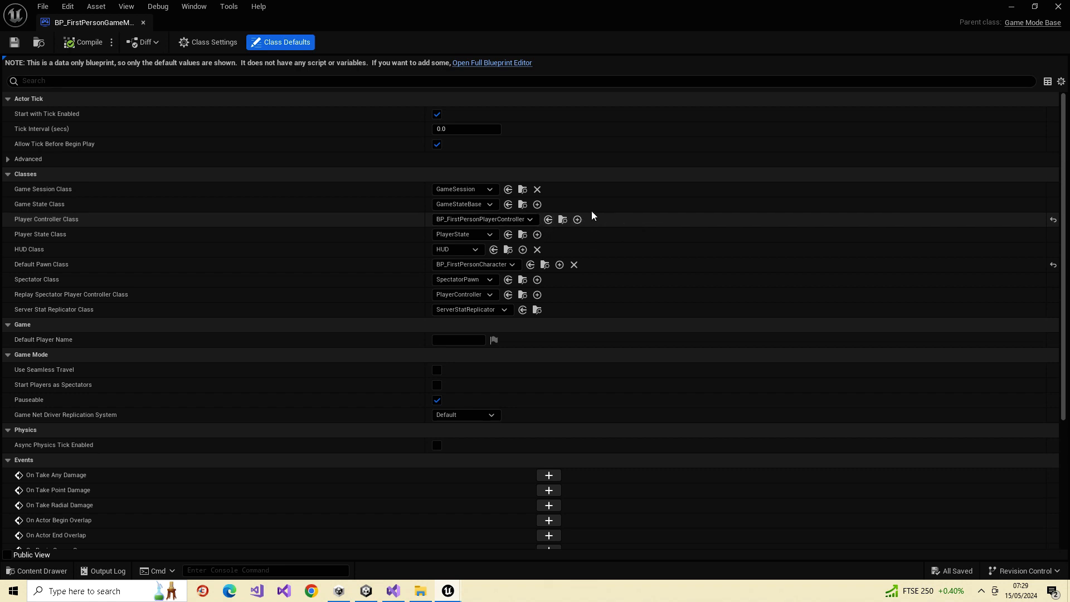
- Open BP_FirstPersonCharacter from the Default Pawn Class and move the Camera Input comment group up and to the right in the Event Graph
click(545, 264)
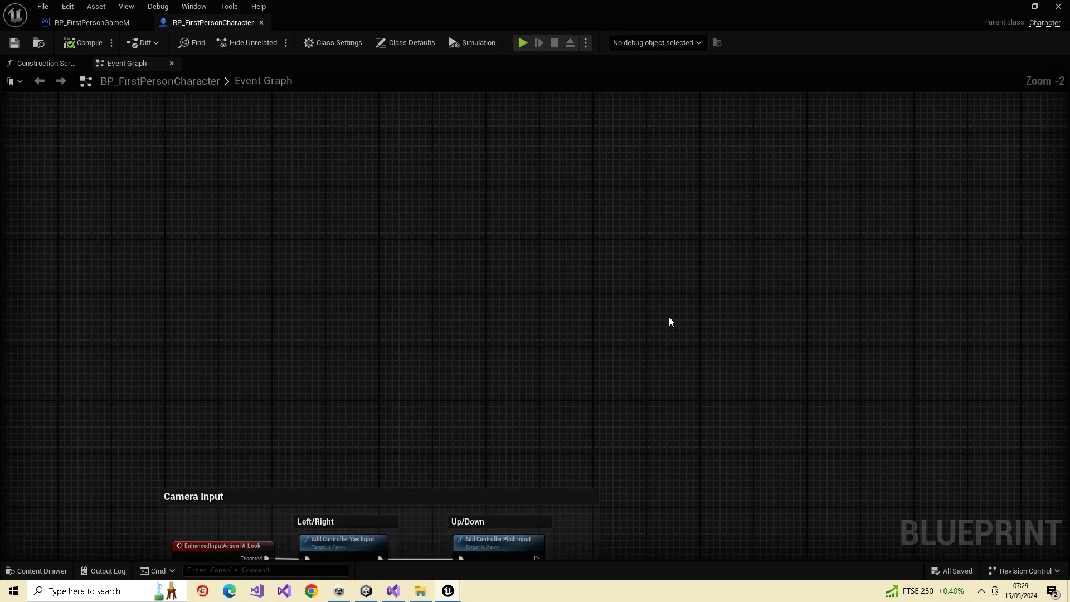
drag(420, 495, 654, 175)
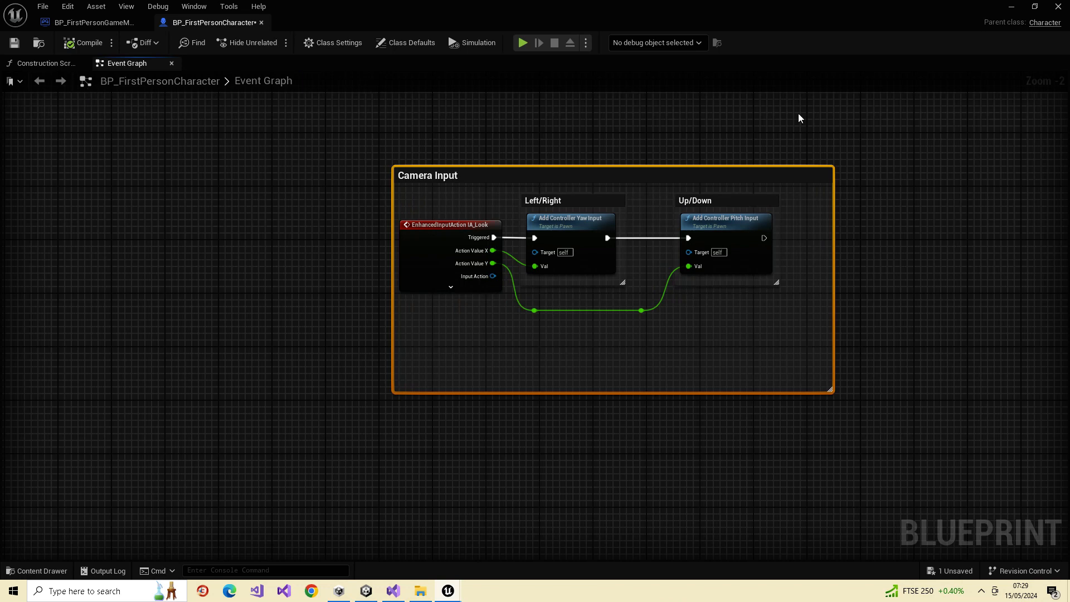
- Show the Details of the Camera Input comment, and close them again
click(127, 7)
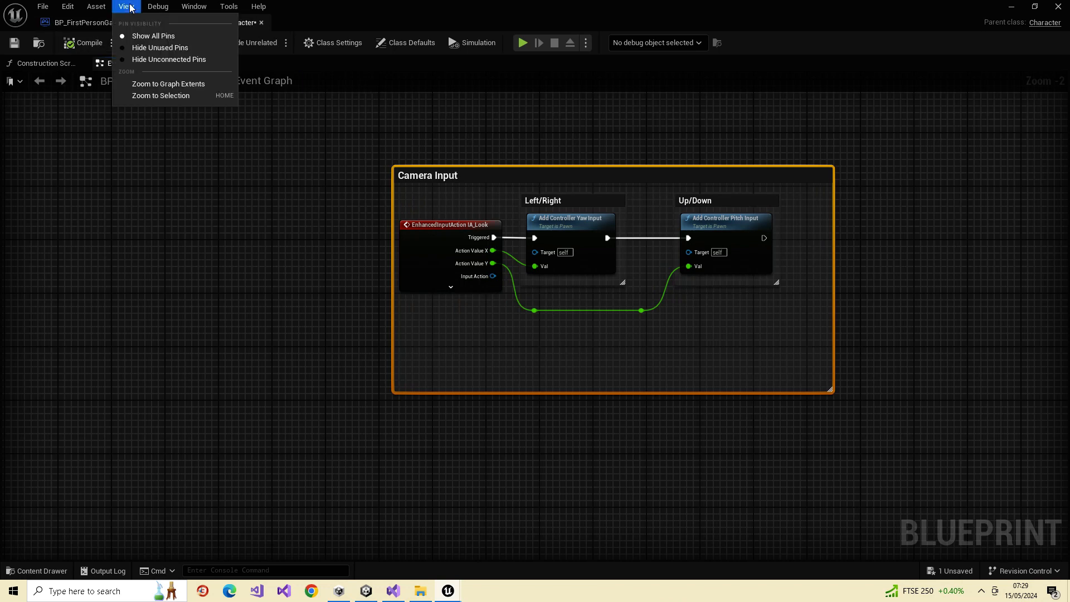
mouse_move(104, 6)
mouse_move(194, 7)
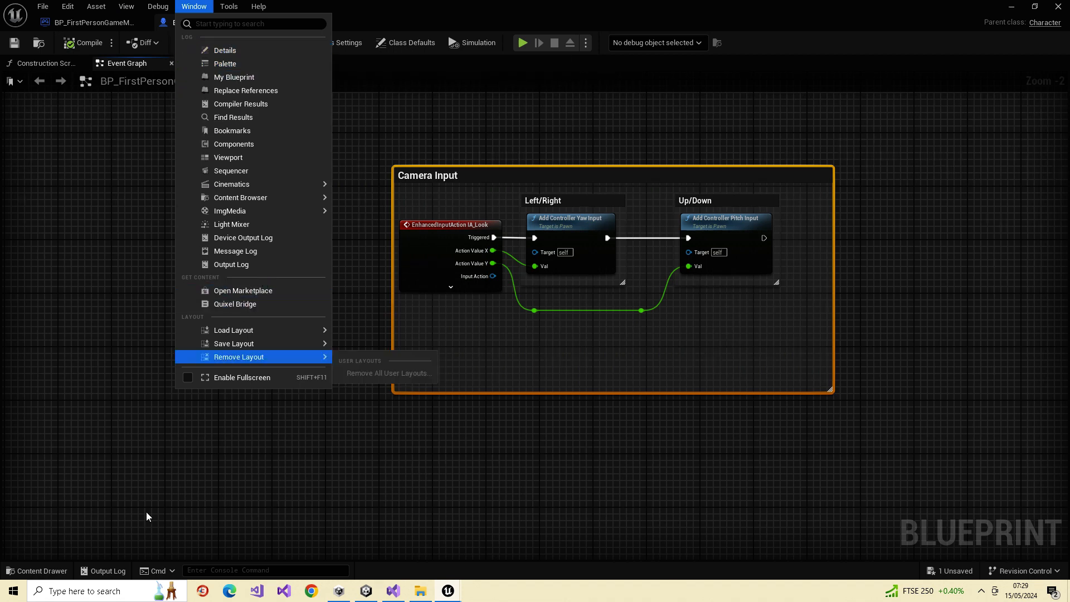
click(226, 50)
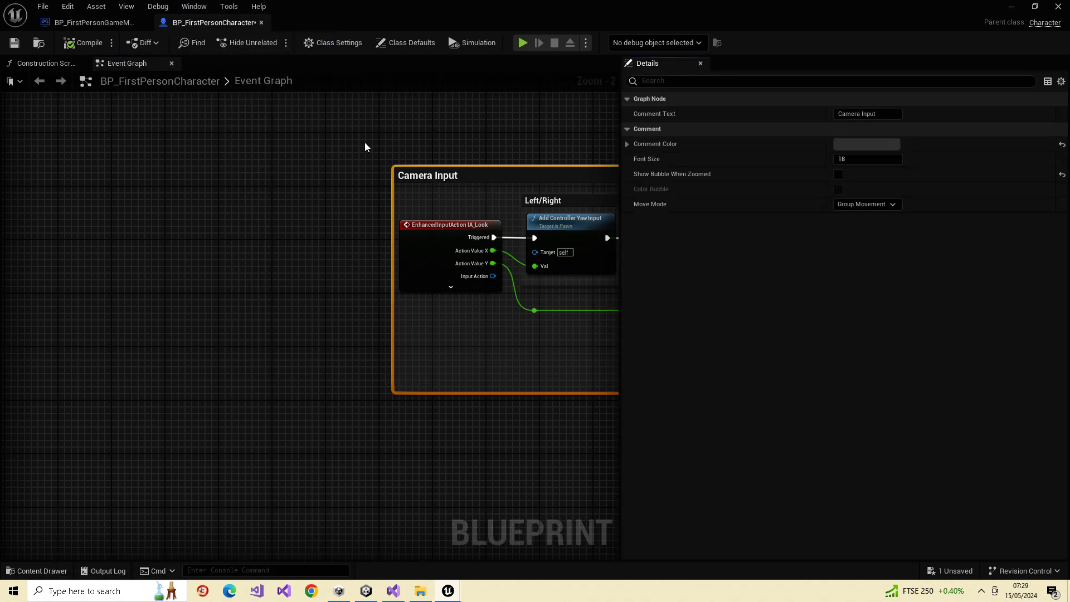
click(701, 63)
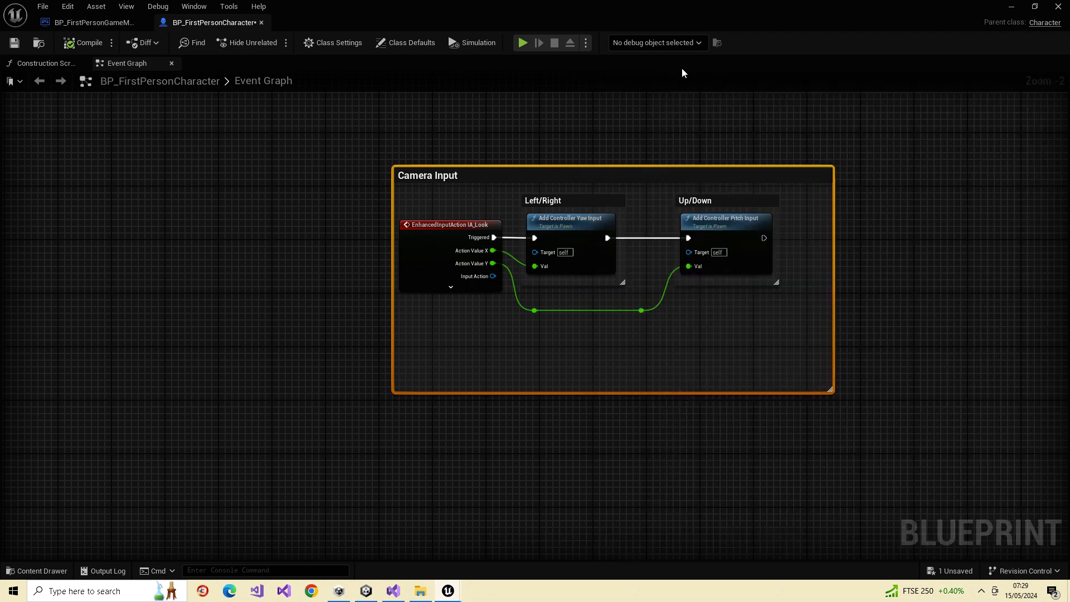
- Close the character's Construction Script and Event Graph, and close the BP_FirstPersonCharacter blueprint
click(81, 64)
click(82, 64)
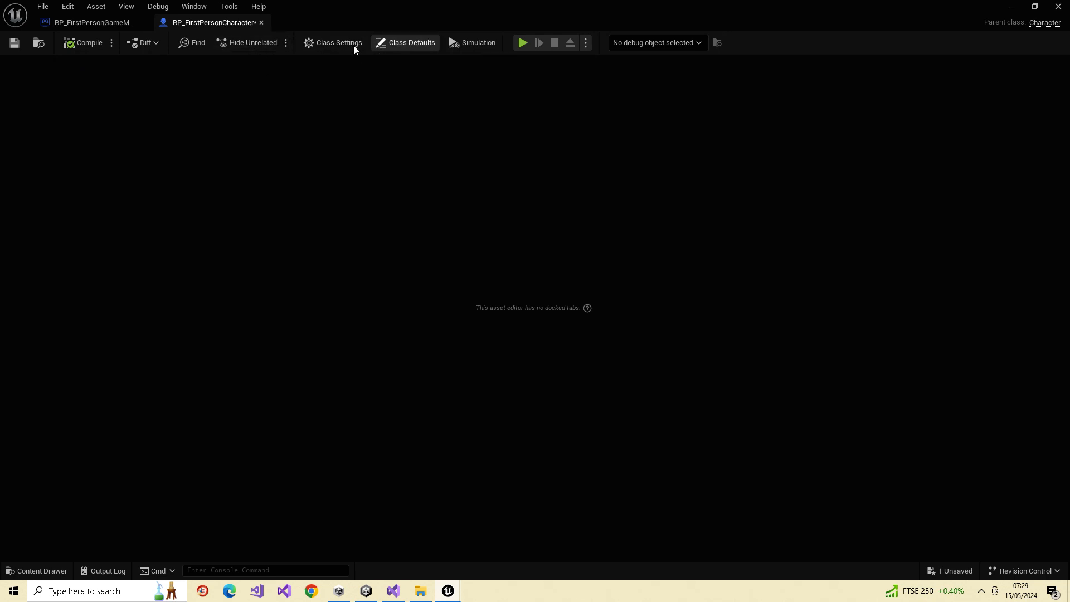
click(261, 22)
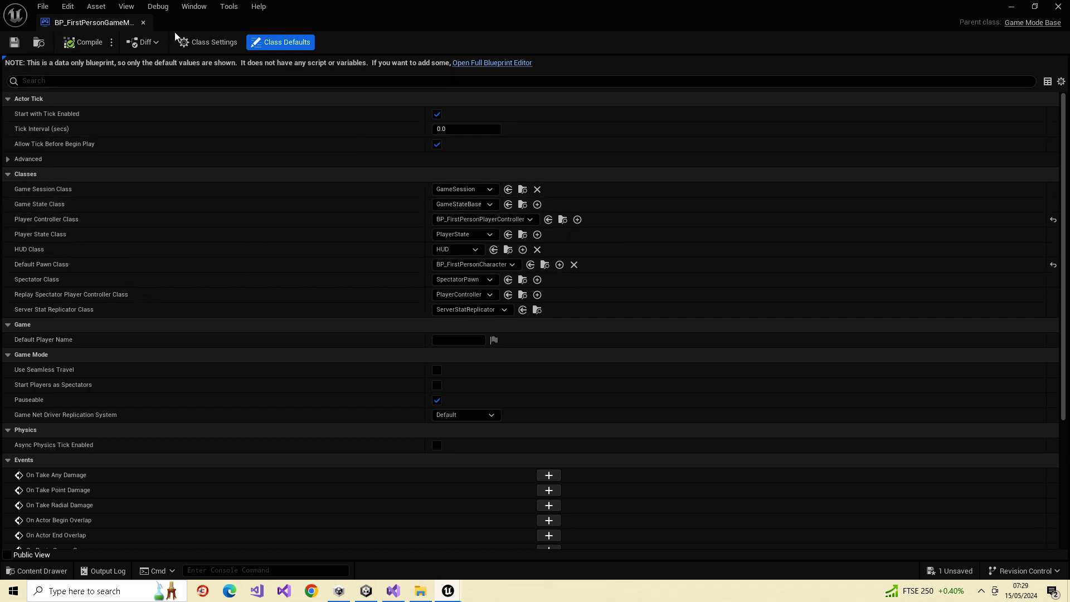
click(135, 9)
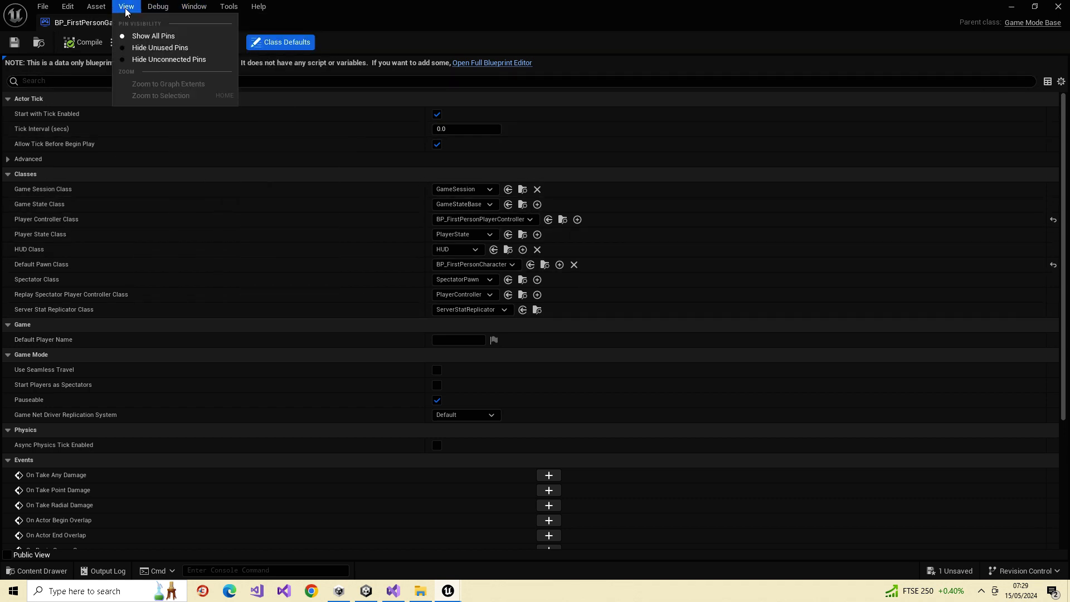
mouse_move(195, 9)
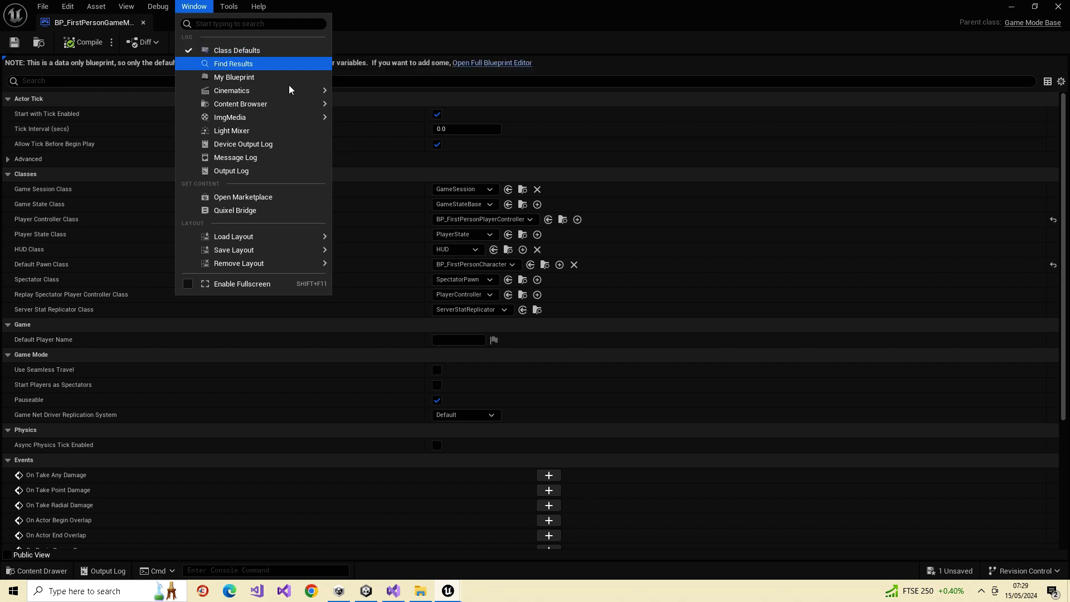
mouse_move(288, 90)
click(503, 267)
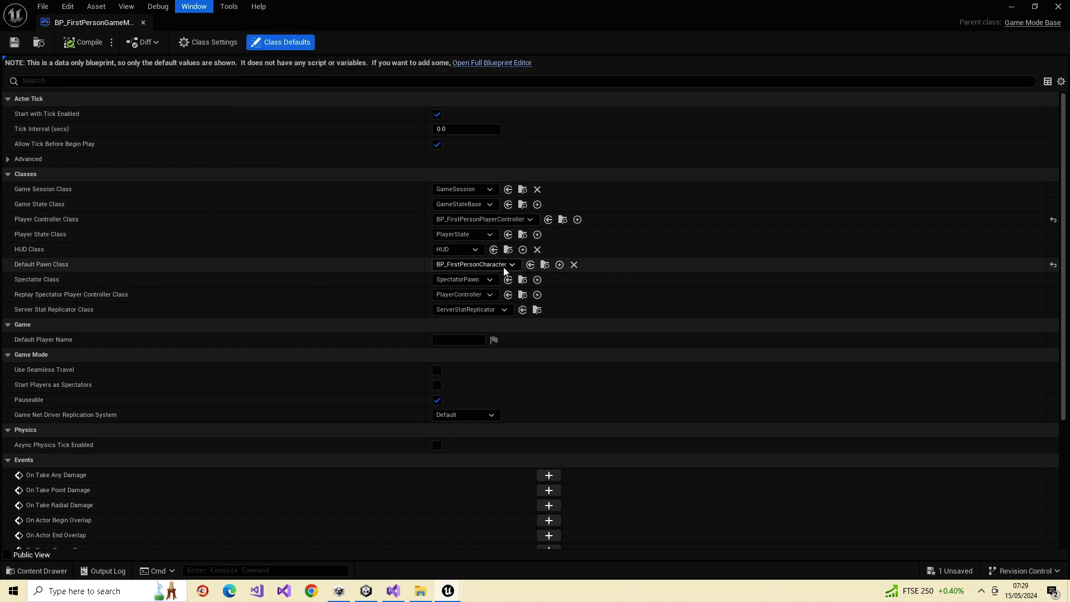
- Locate the Default Pawn Class asset in the Content Browser and reopen BP_FirstPersonCharacter
click(551, 266)
click(549, 267)
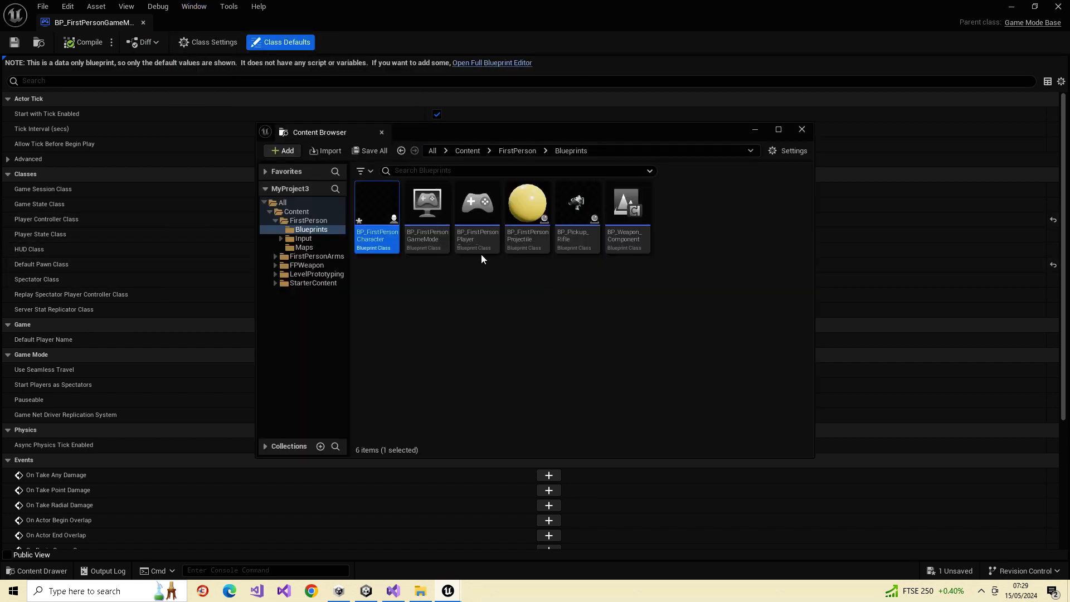
double_click(386, 232)
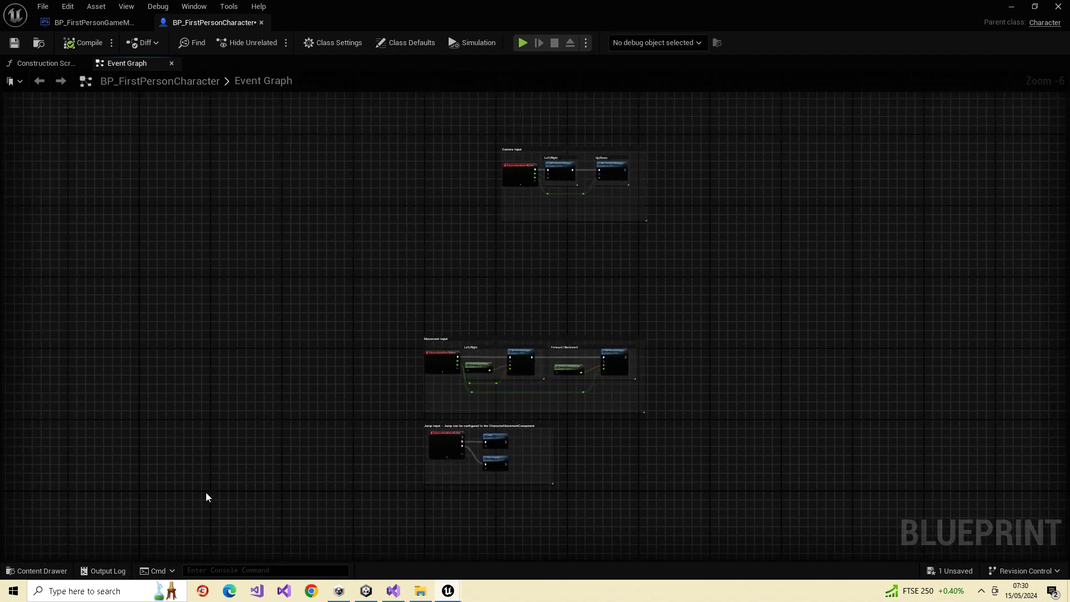
- View the character's Construction Script and review the Class Defaults of BP_FirstPersonGameMode down to Cooking
click(62, 63)
click(111, 22)
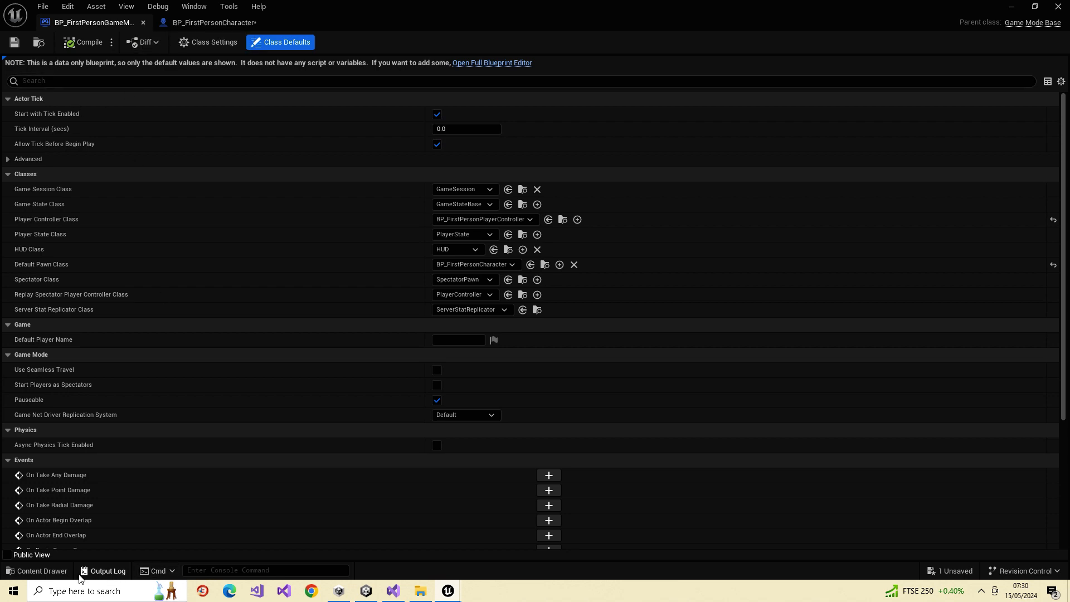
scroll(879, 424, down, 5)
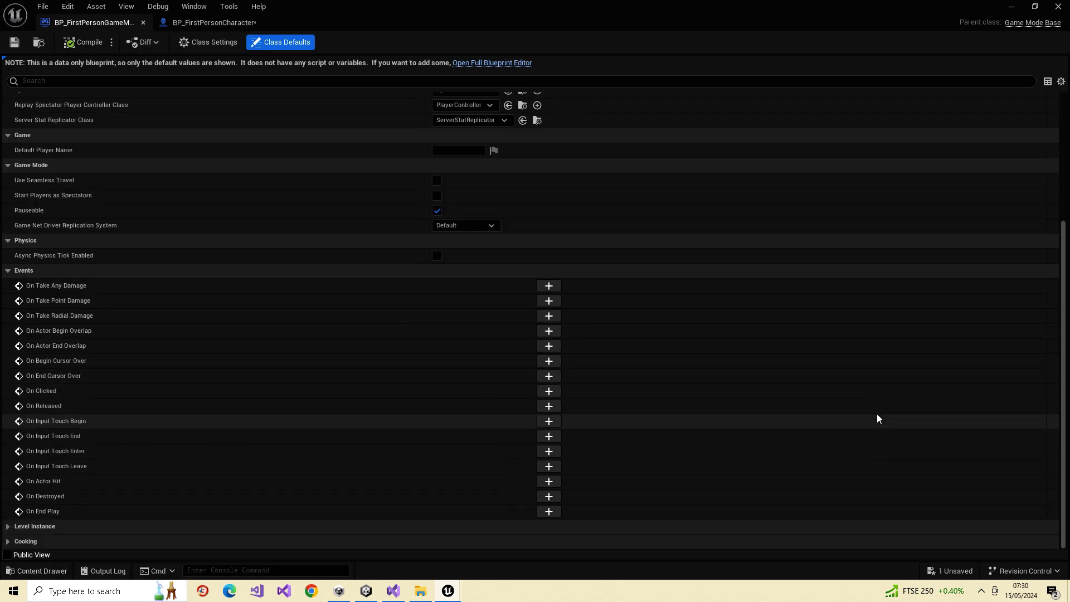
scroll(893, 322, up, 2)
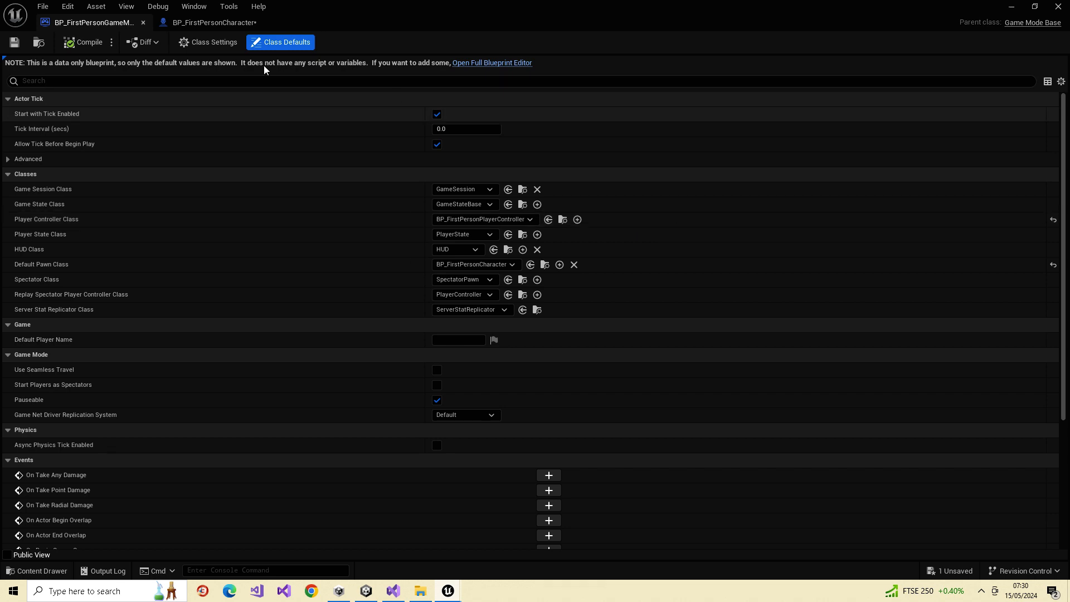
- Return to BP_FirstPersonCharacter and dock its Event Graph above its Construction Script in a split view
click(215, 21)
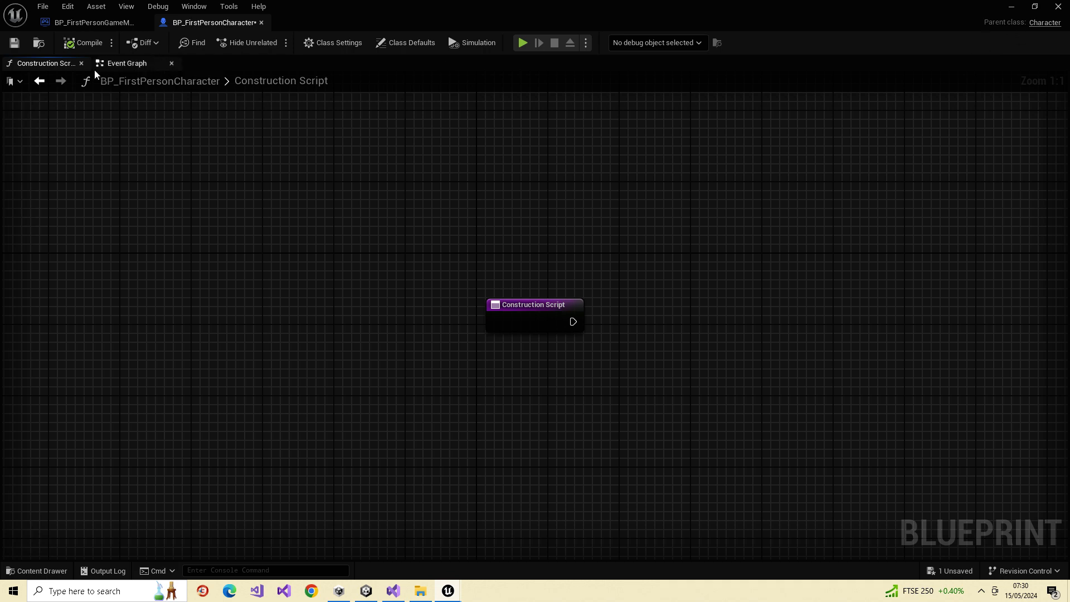
drag(95, 69, 353, 66)
drag(494, 76, 622, 197)
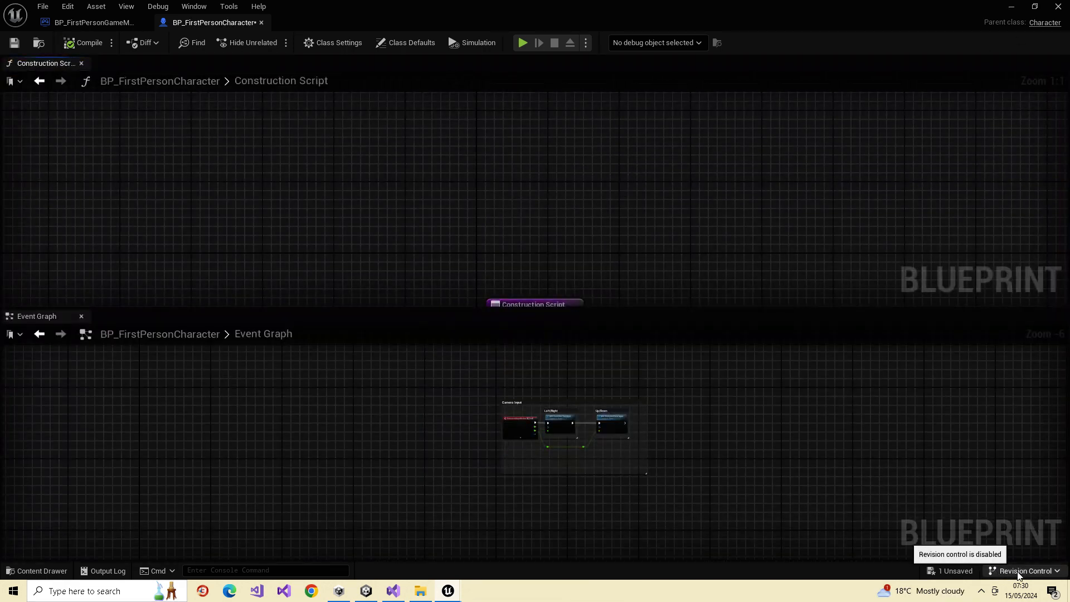
drag(51, 316, 690, 263)
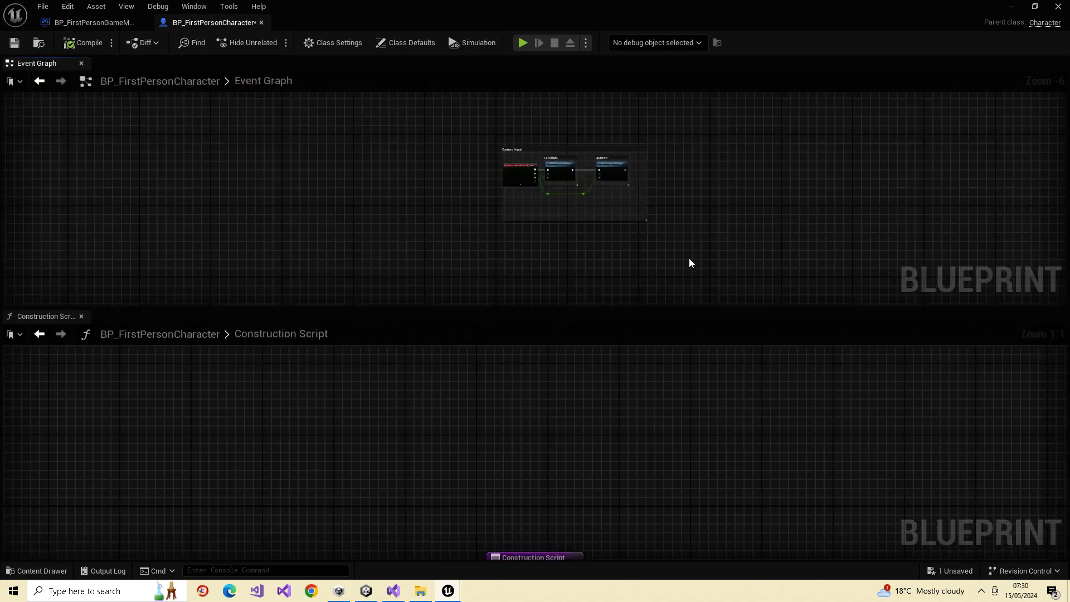
- Close the character's Event Graph and Construction Script, and show the blueprint's component hierarchy
click(81, 63)
click(82, 63)
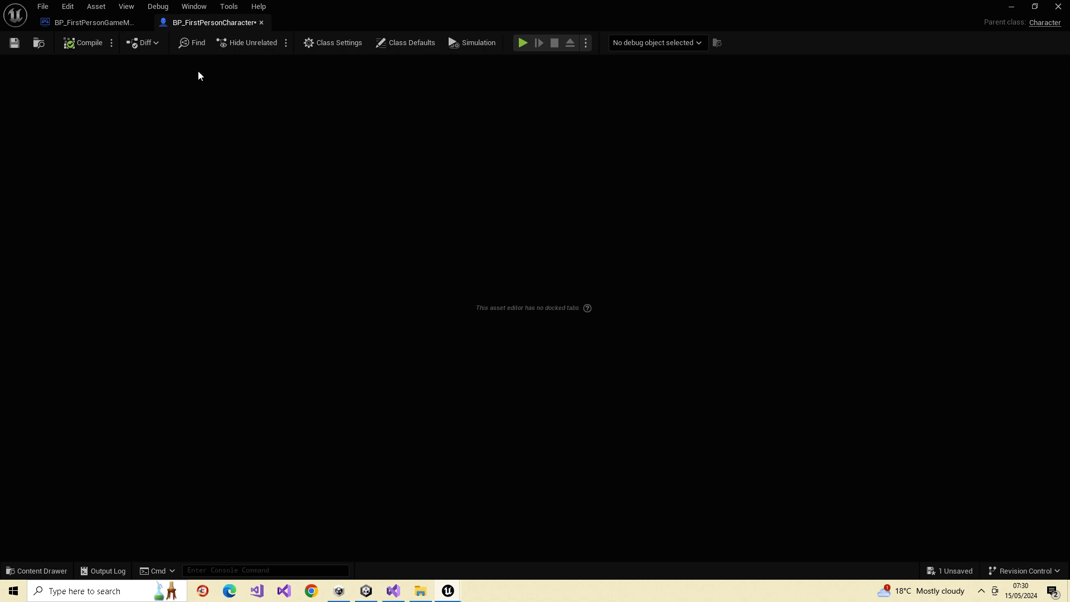
click(194, 6)
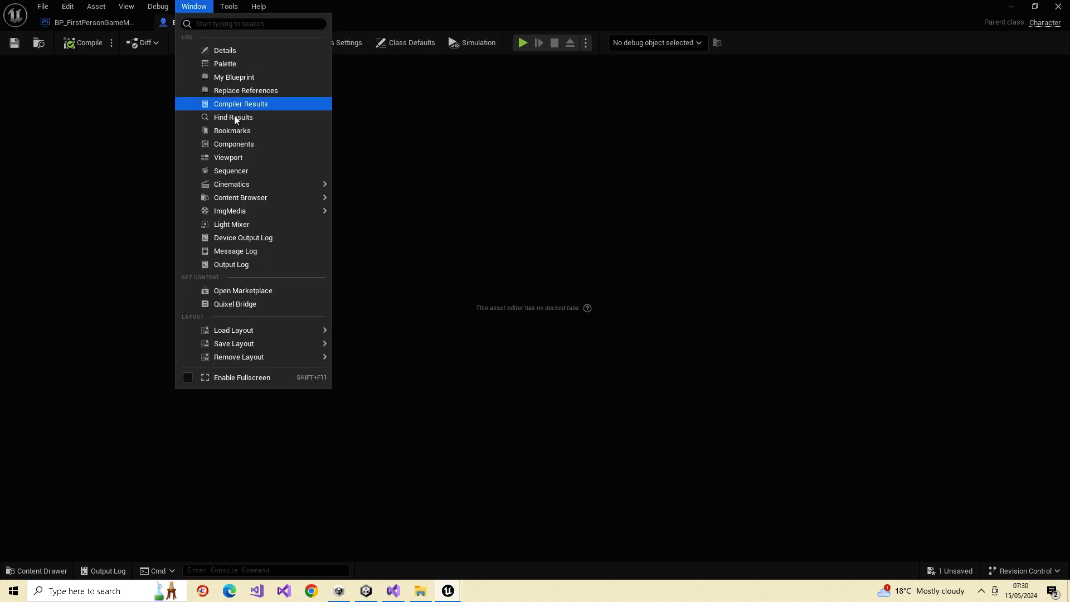
click(272, 144)
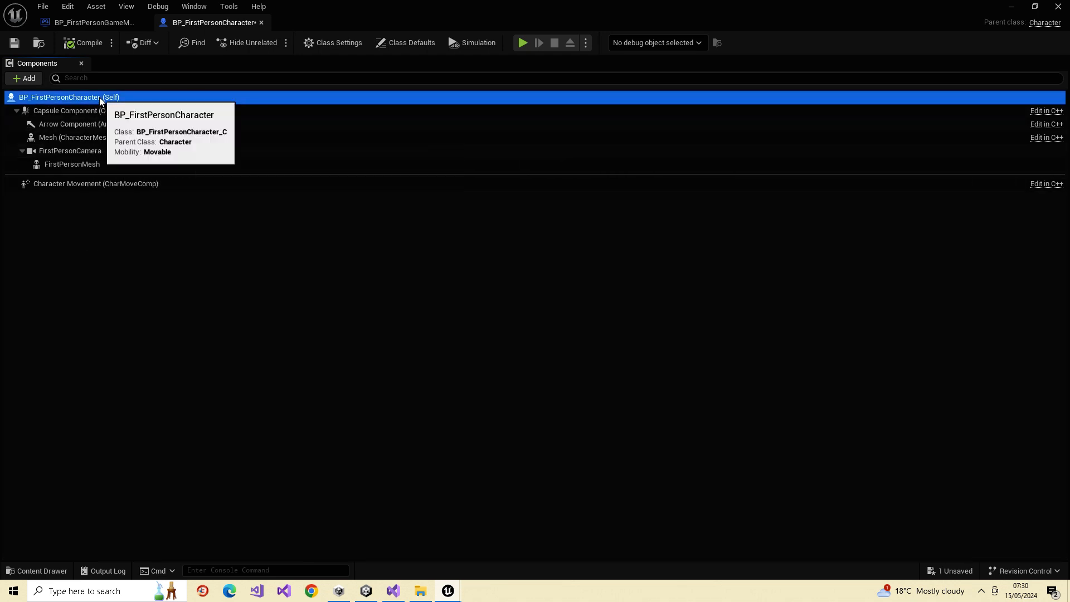
- Select the Capsule Component and show its detailed properties beside the component hierarchy
click(87, 111)
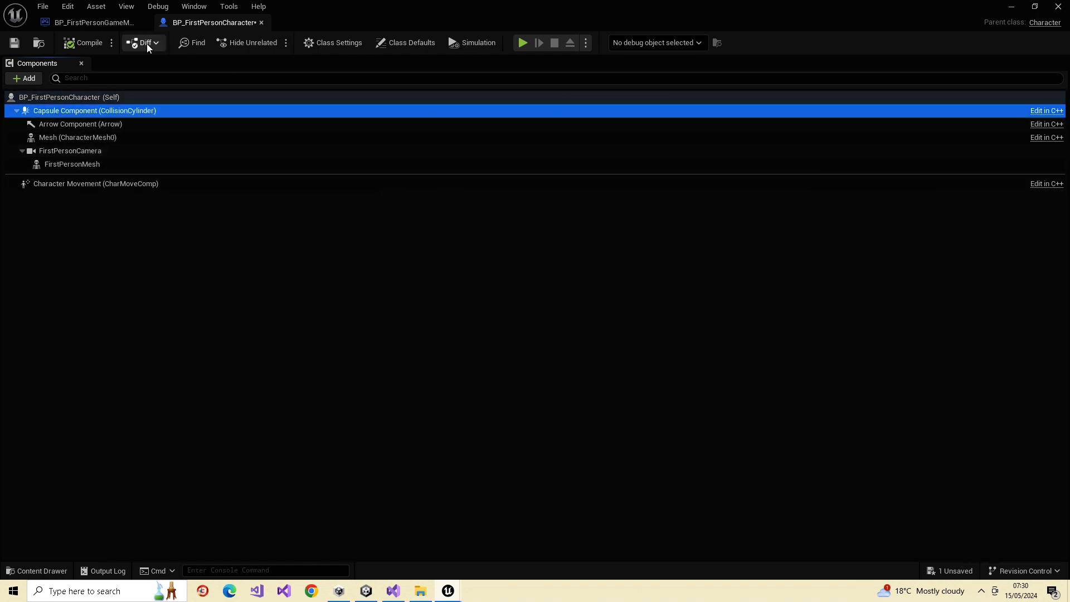
click(194, 6)
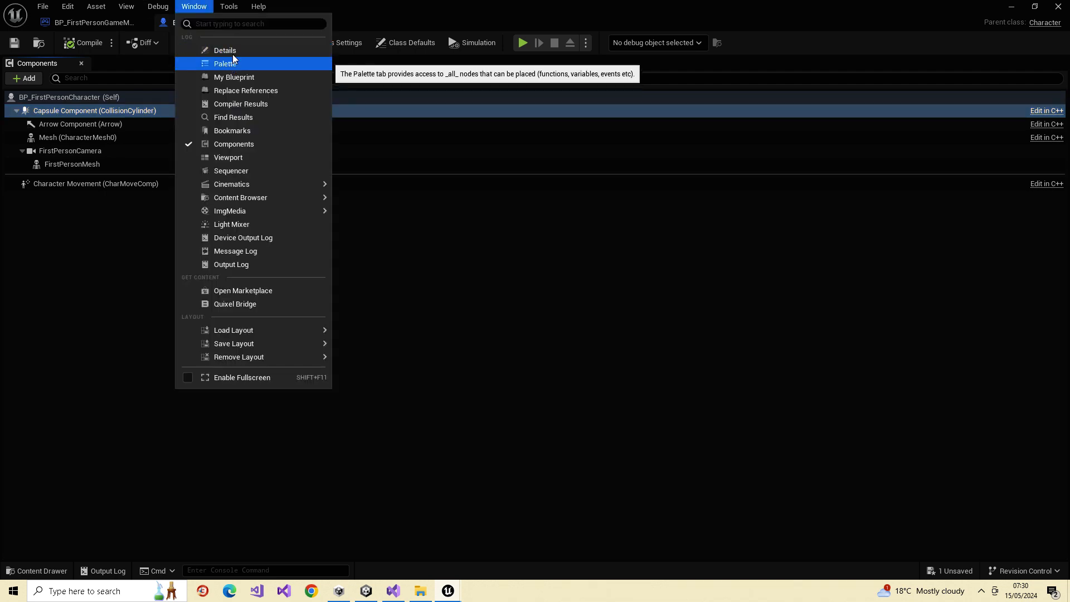
click(232, 61)
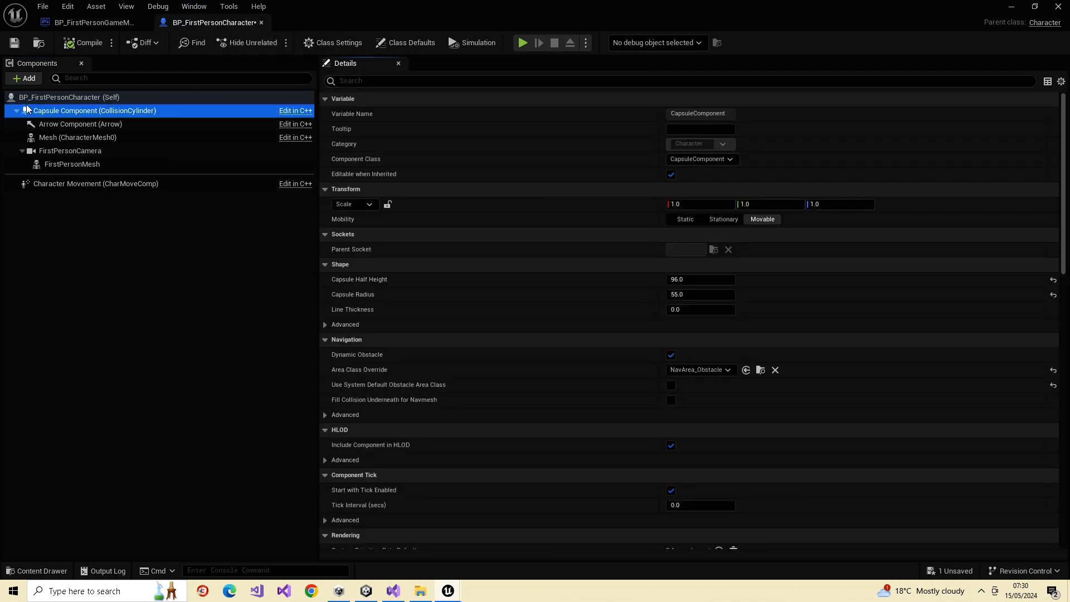
- Review the properties of the BP_FirstPersonCharacter (Self) root, from Transform through Clothing to the Mesh and CapsuleComponent physics settings
click(81, 99)
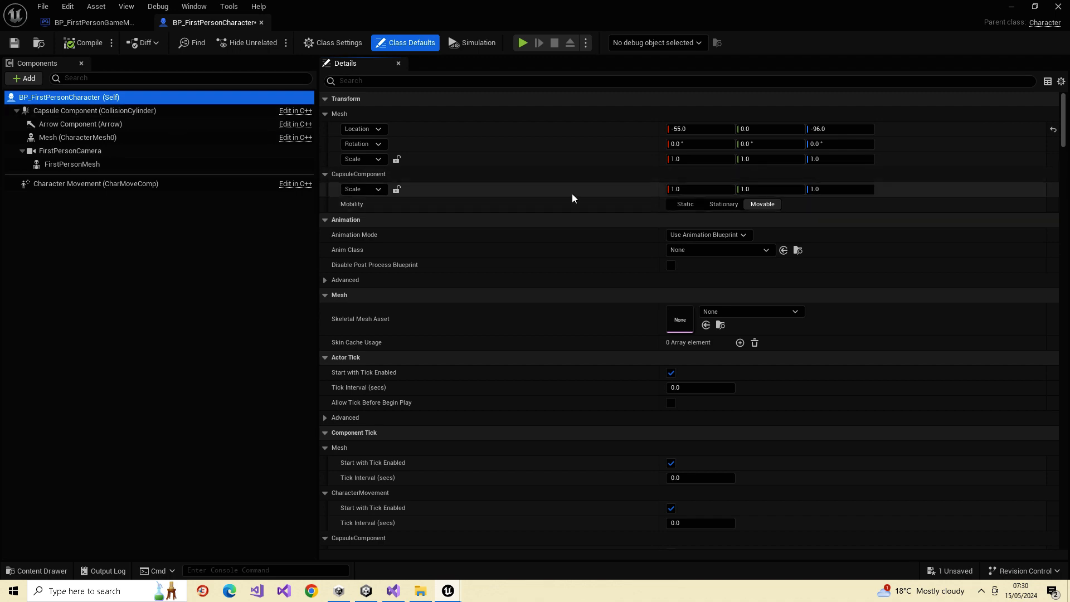
scroll(629, 203, down, 2)
scroll(629, 202, down, 15)
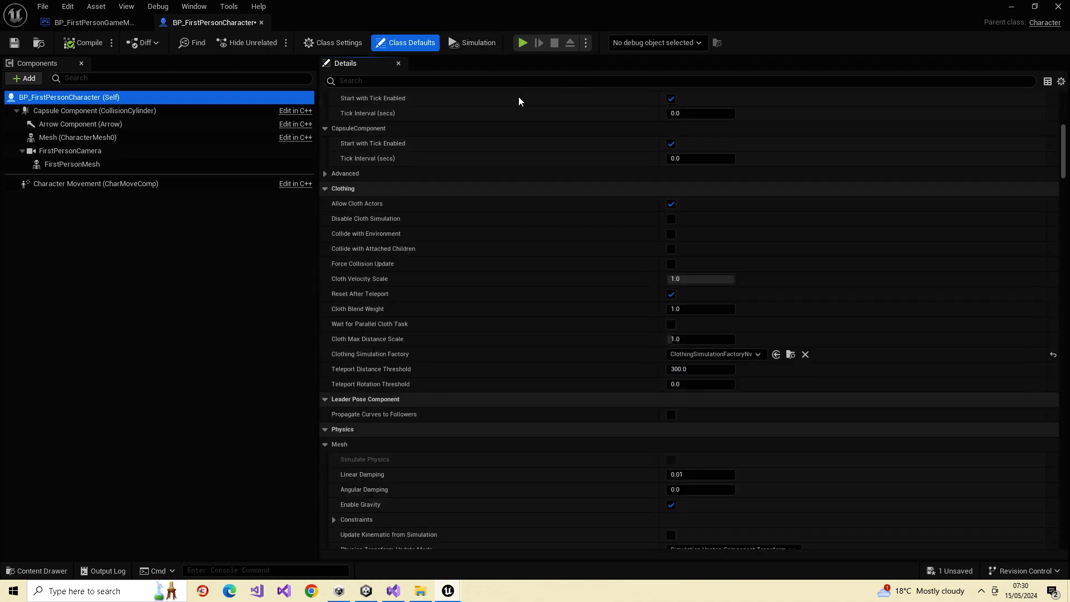
scroll(577, 322, down, 9)
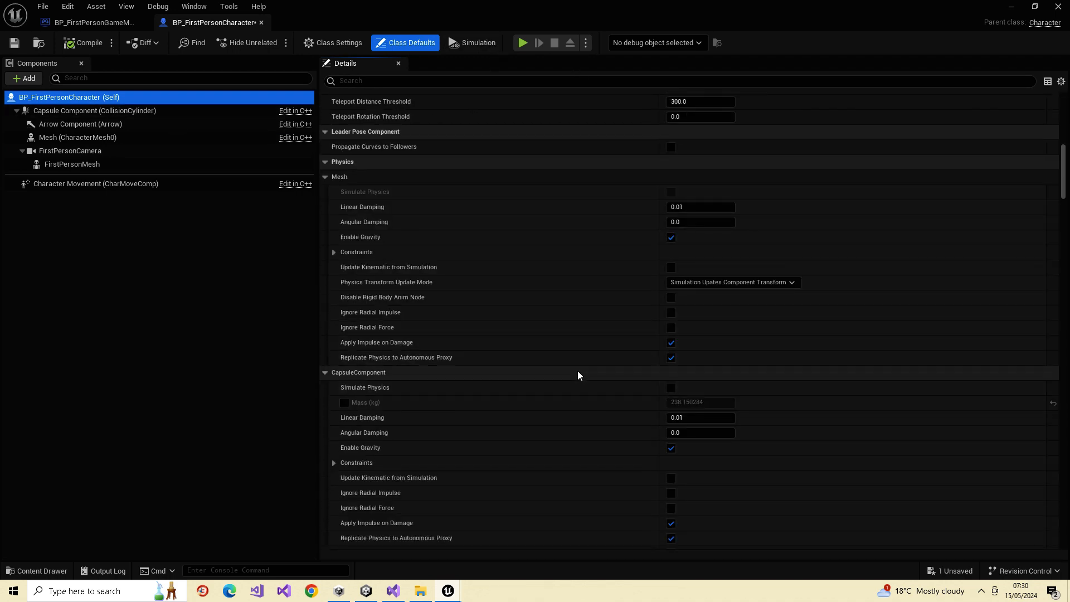
scroll(562, 363, up, 3)
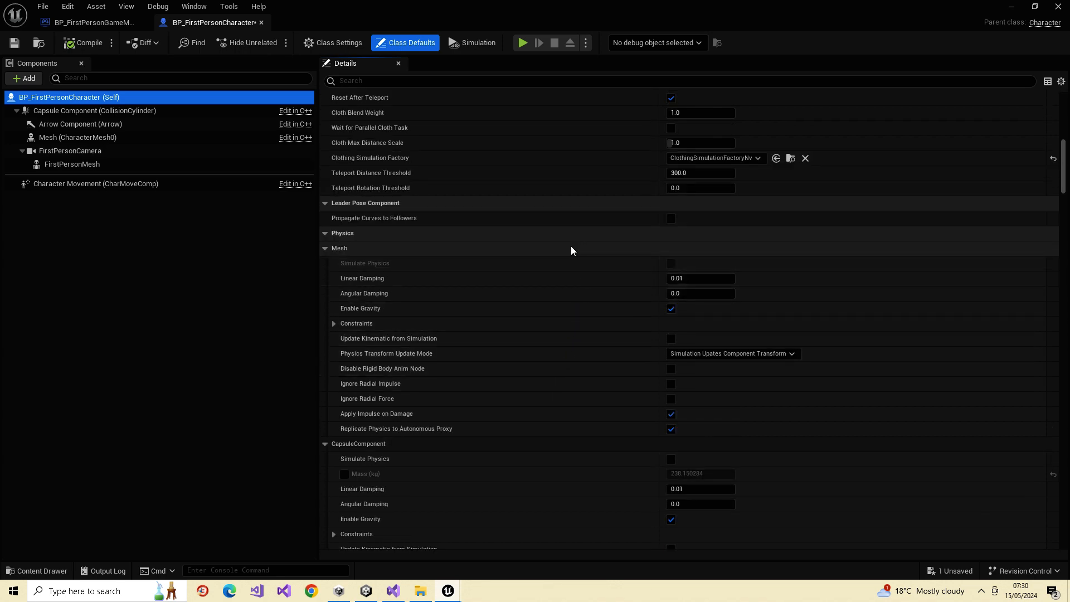
scroll(583, 270, up, 4)
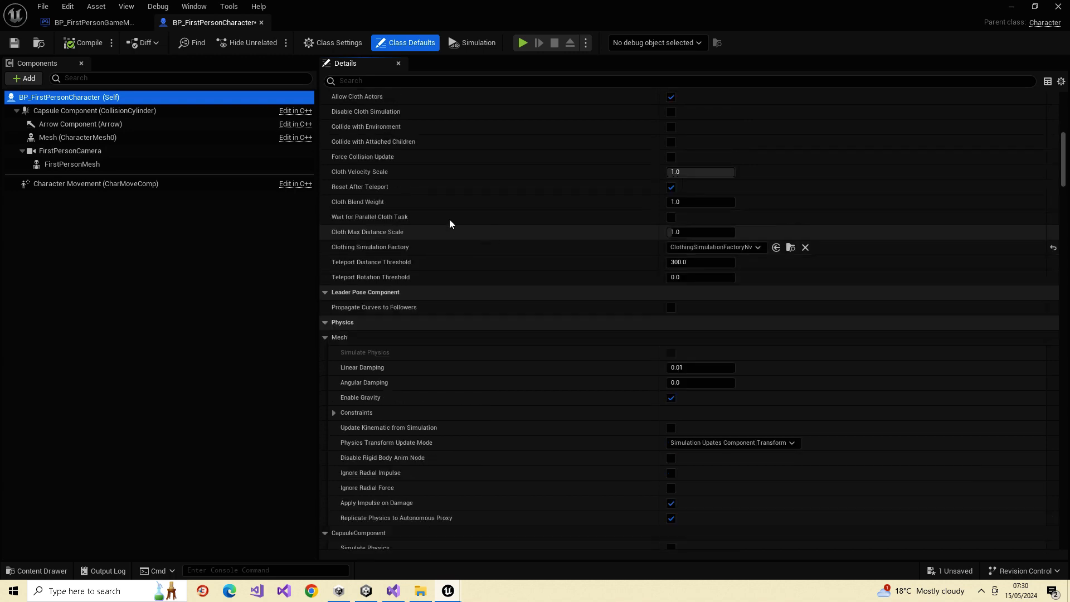
scroll(717, 264, up, 17)
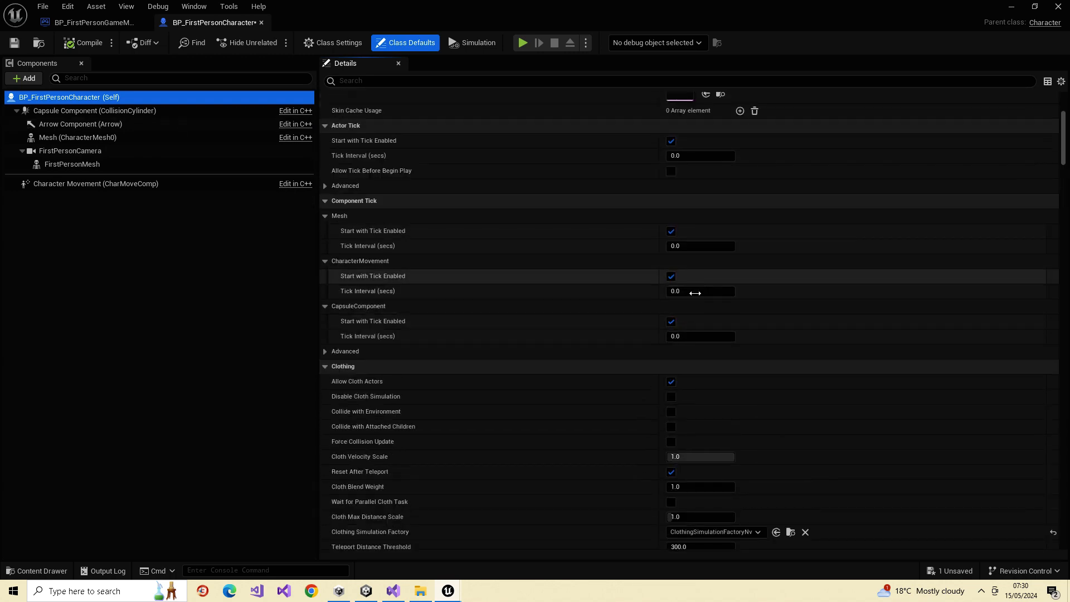
scroll(703, 236, up, 6)
scroll(744, 236, down, 10)
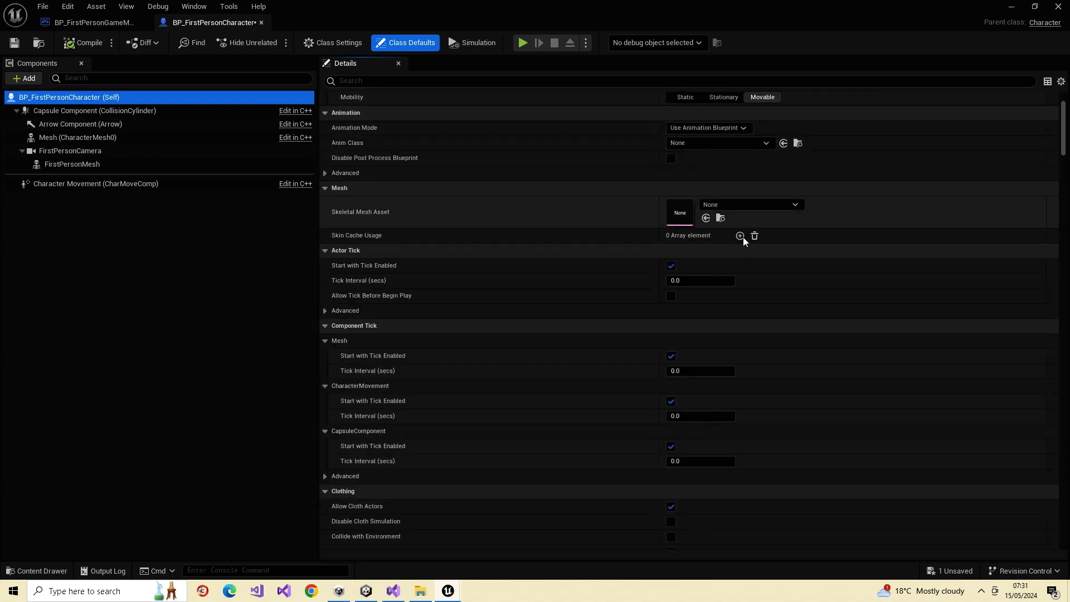
scroll(727, 259, down, 20)
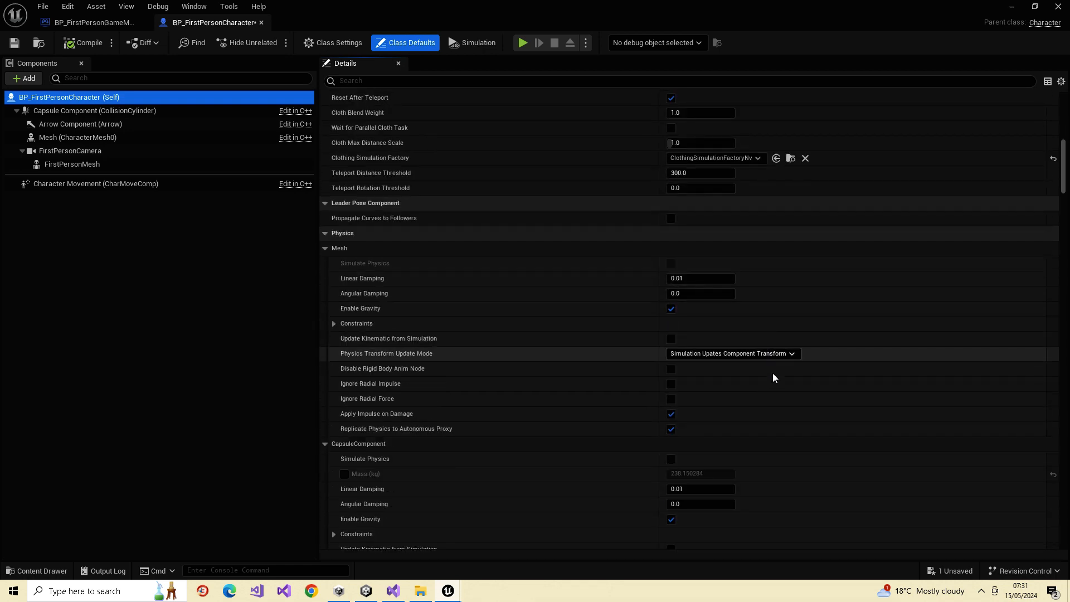
scroll(764, 379, down, 1)
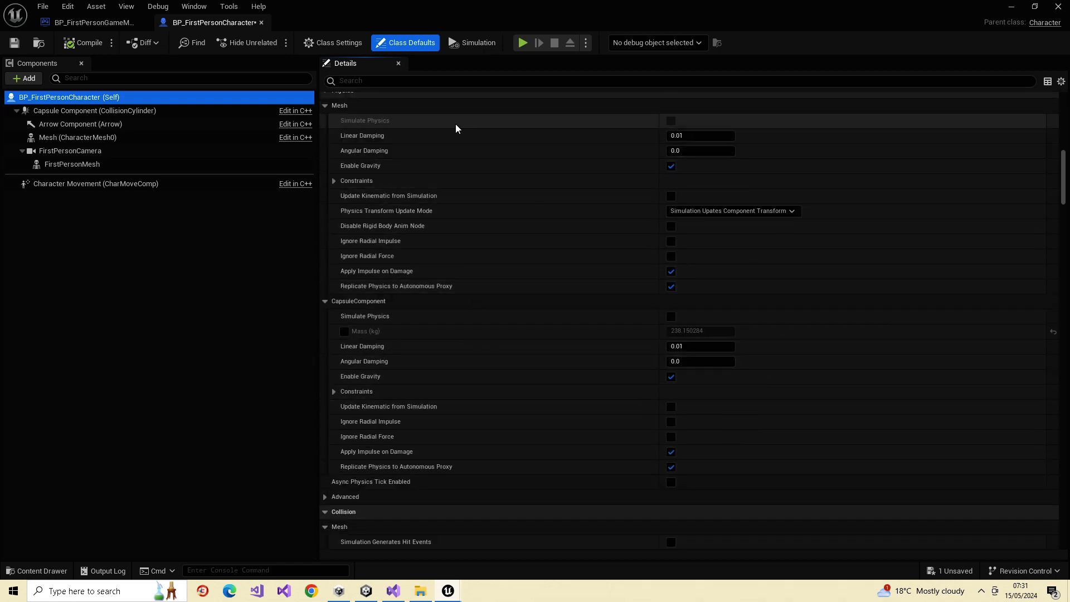
- Inspect the properties of the capsule, arrow, FirstPersonCamera, FirstPersonMesh and character mesh components one after another
click(126, 113)
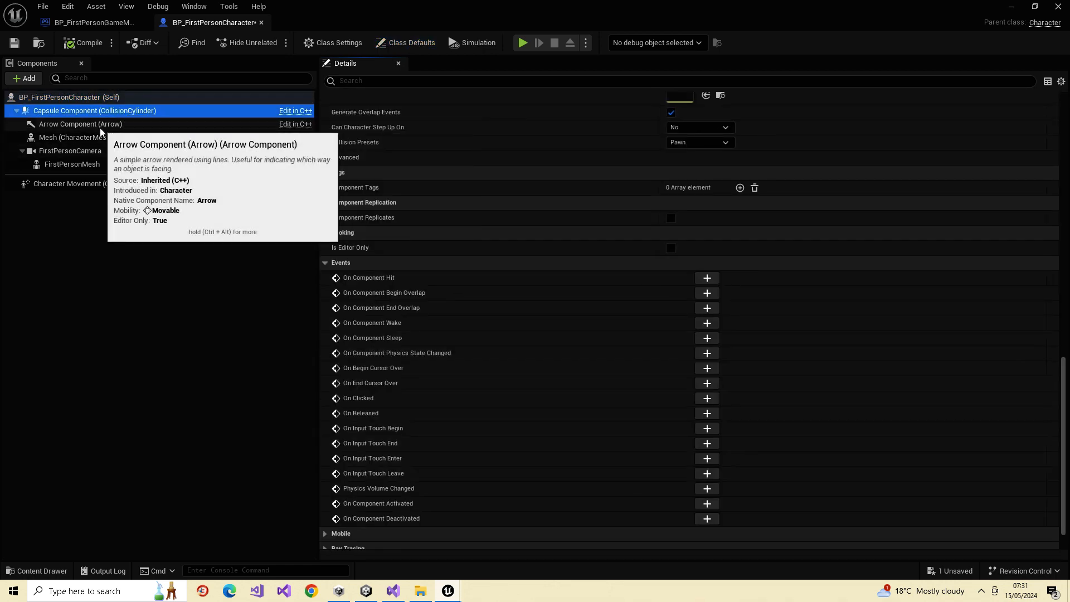
click(99, 126)
click(79, 151)
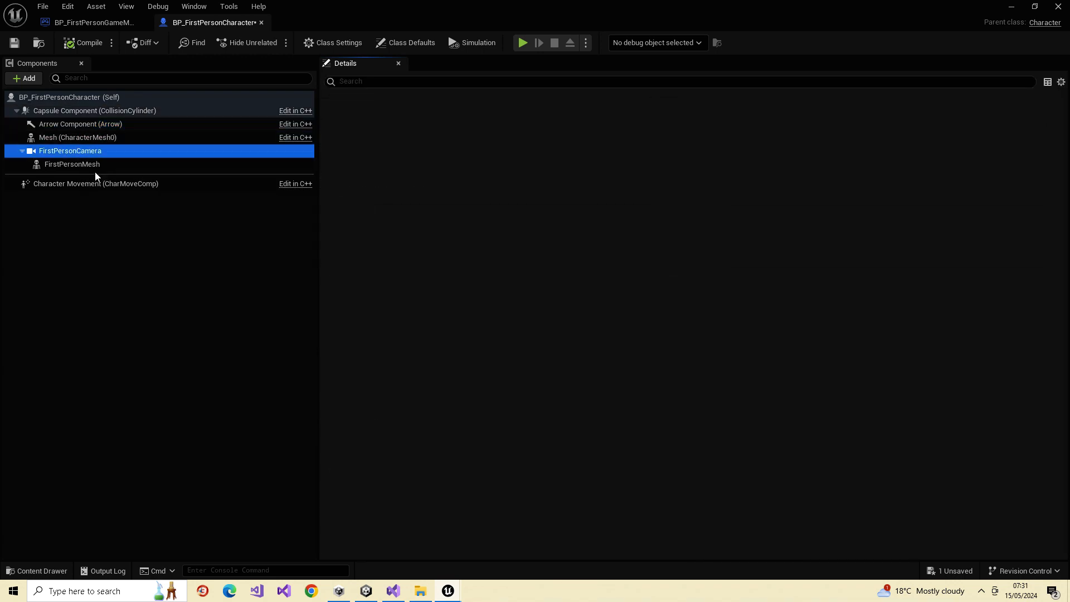
click(87, 164)
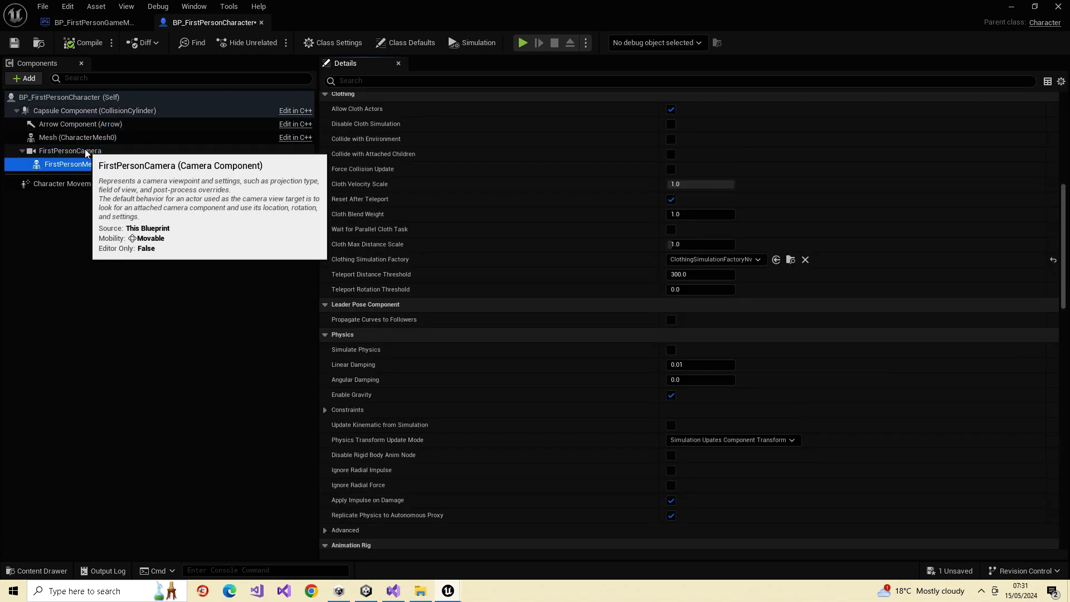
click(85, 149)
click(87, 137)
click(84, 124)
- Show the Capsule Component in the blueprint's 3D viewport and examine the capsule, camera and arms from several angles and distances
double_click(82, 111)
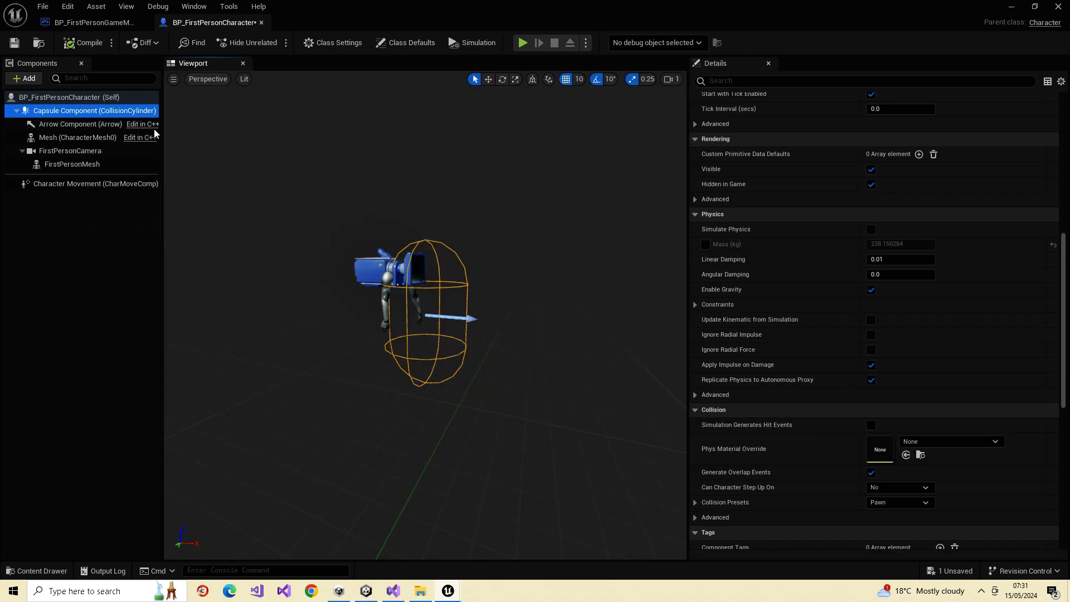
right_drag(482, 316, 452, 340)
key(w)
key(d)
key(a)
key(s)
key(s)
key(w)
key(s)
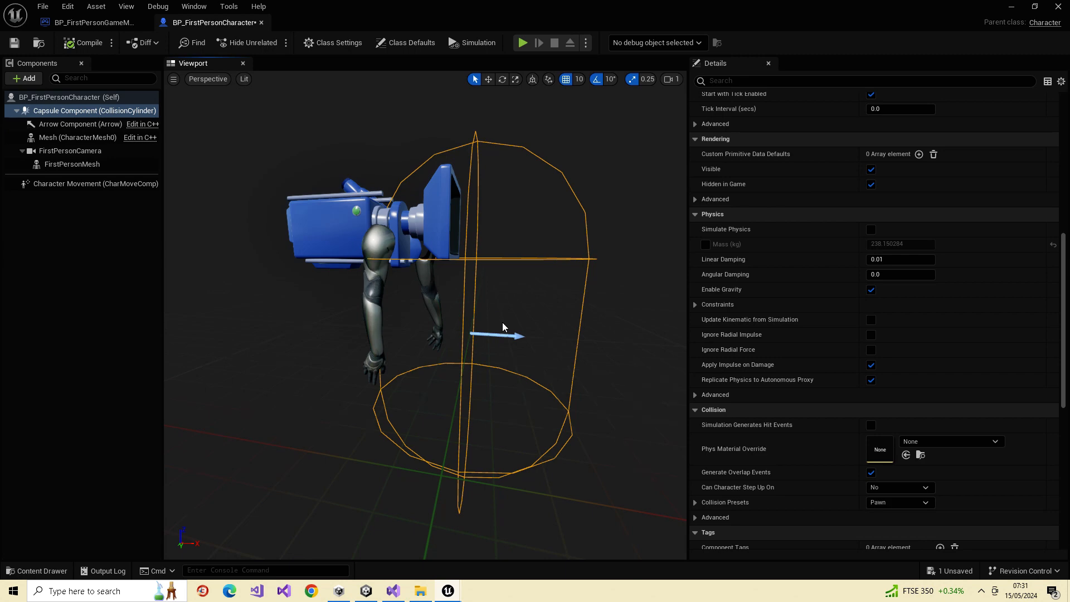
key(d)
right_drag(503, 322, 413, 308)
key(w)
key(d)
key(s)
key(w)
key(d)
key(a)
key(s)
key(d)
key(d)
key(w)
key(s)
key(d)
key(w)
key(s)
key(w)
key(d)
key(s)
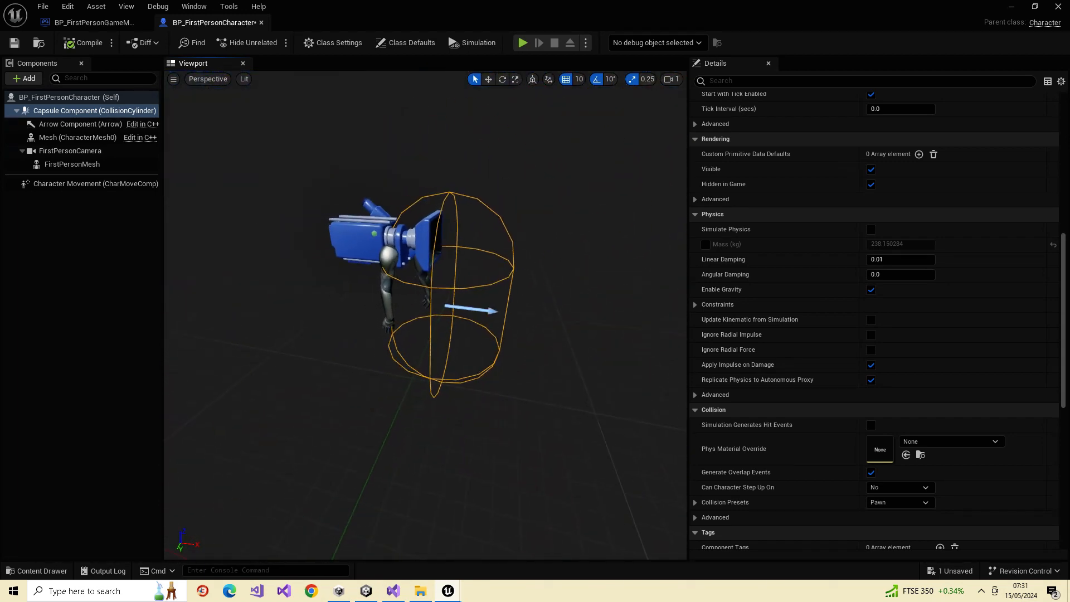
- Highlight the mesh, arrow, capsule, FirstPersonCamera and FirstPersonMesh in turn in the 3D preview, and view the arms up close
click(100, 139)
click(95, 120)
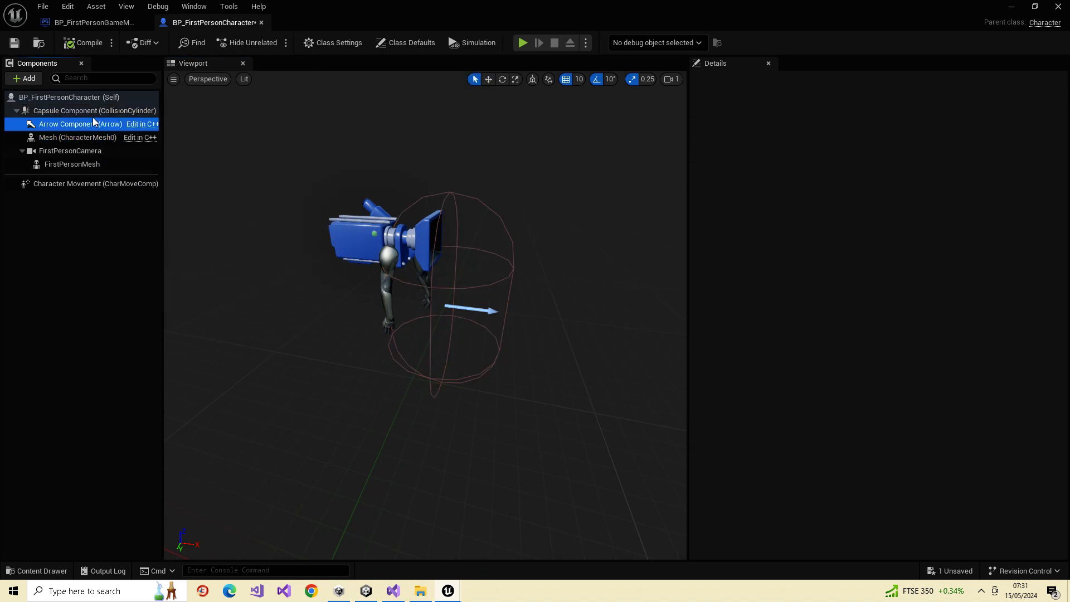
click(95, 111)
click(95, 123)
click(102, 138)
click(74, 151)
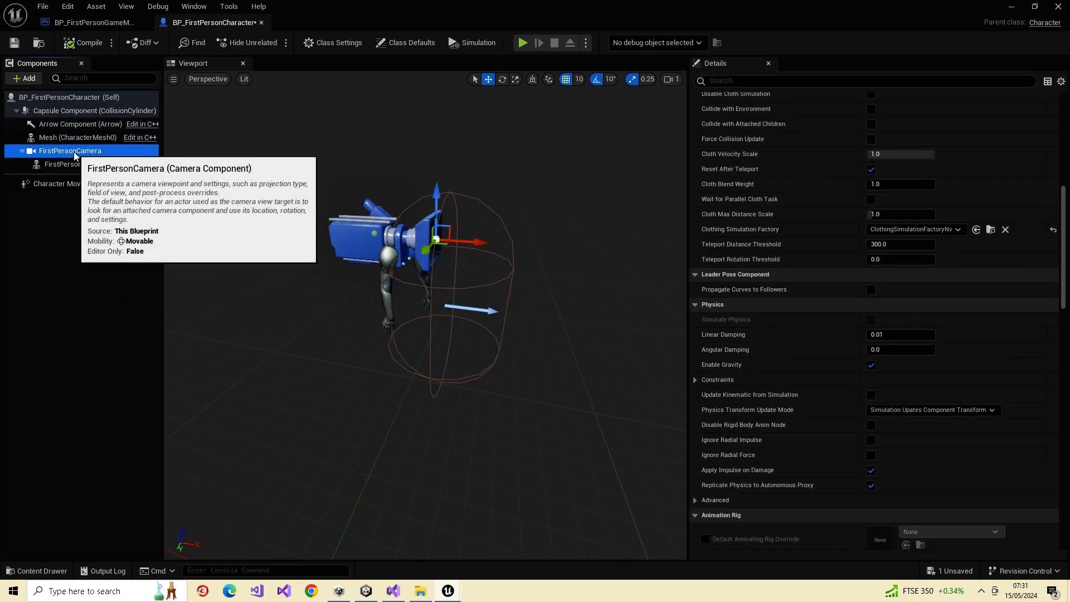
click(72, 164)
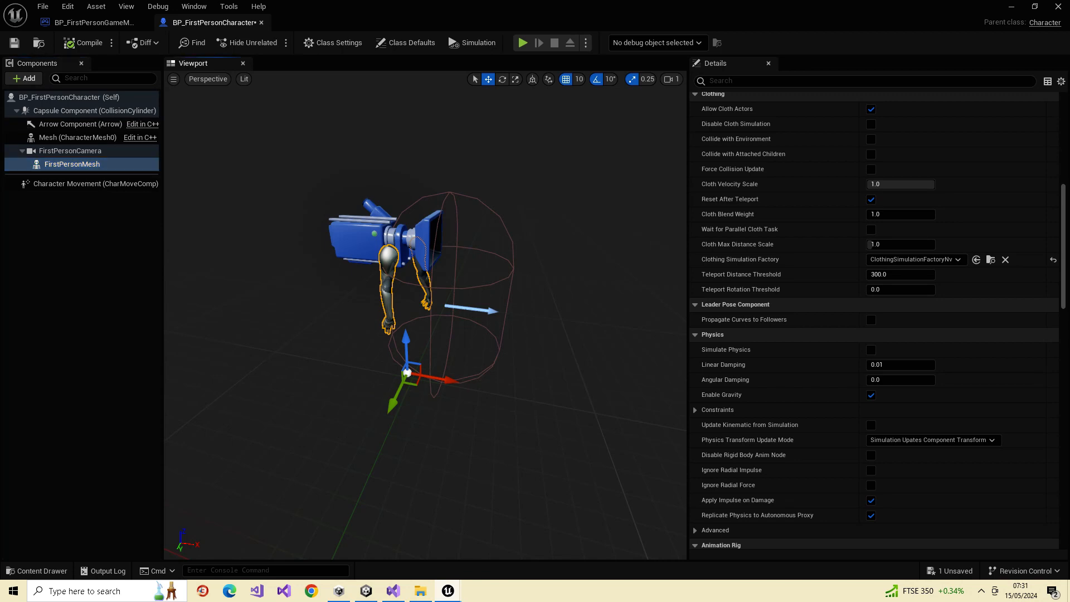
mouse_move(425, 315)
right_down()
mouse_move(436, 290)
mouse_move(391, 309)
mouse_move(419, 291)
mouse_move(429, 262)
mouse_move(423, 273)
mouse_move(443, 315)
right_up()
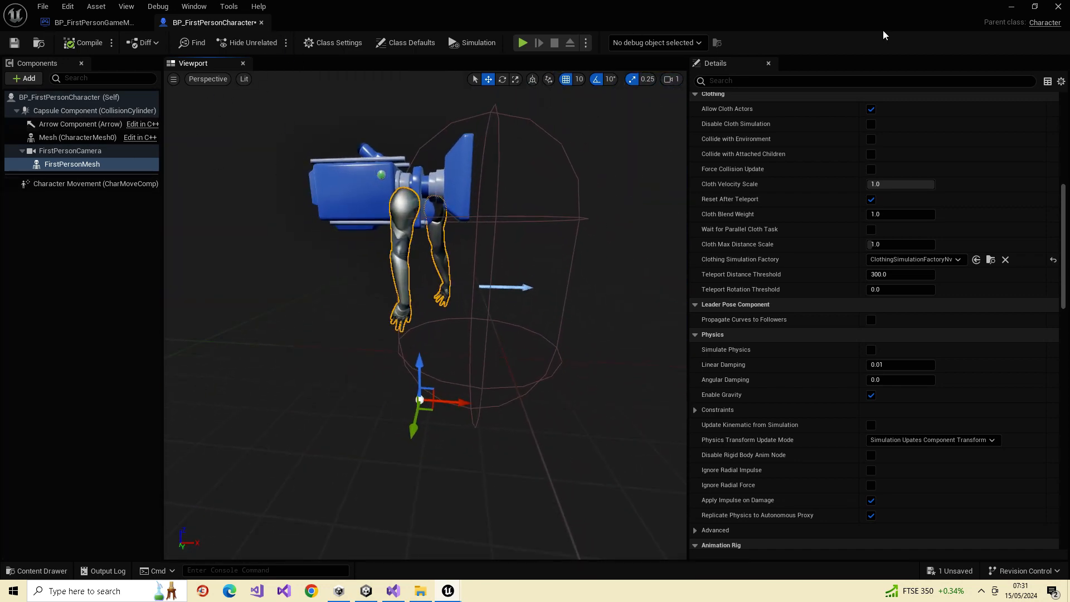
- Close the blueprint editor, World Settings, Outliner and Content Browser windows, and exit the MyProject3 editor
click(1058, 6)
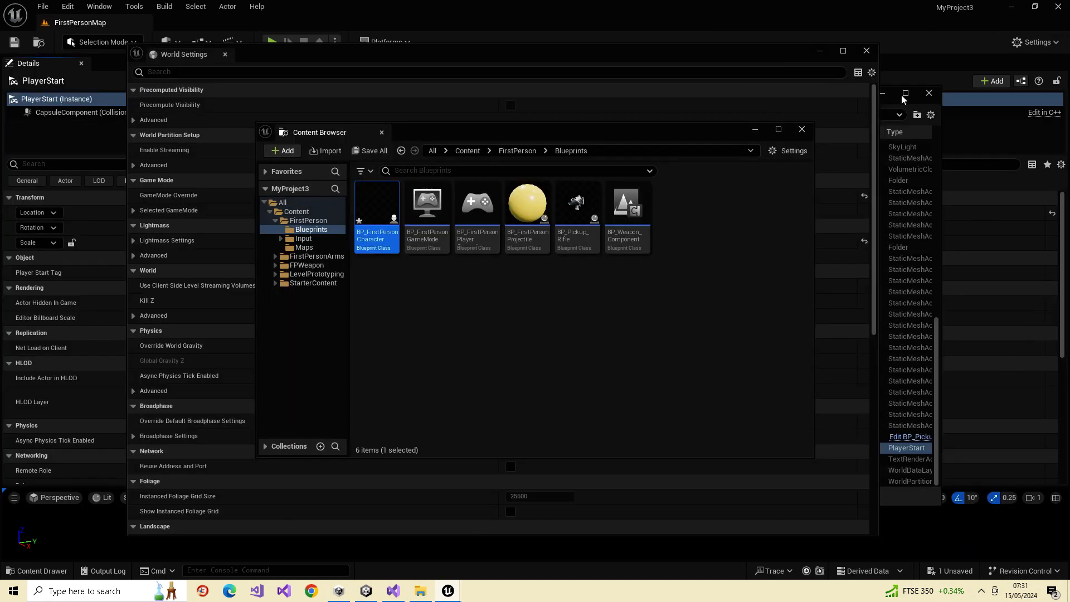
click(866, 51)
click(929, 93)
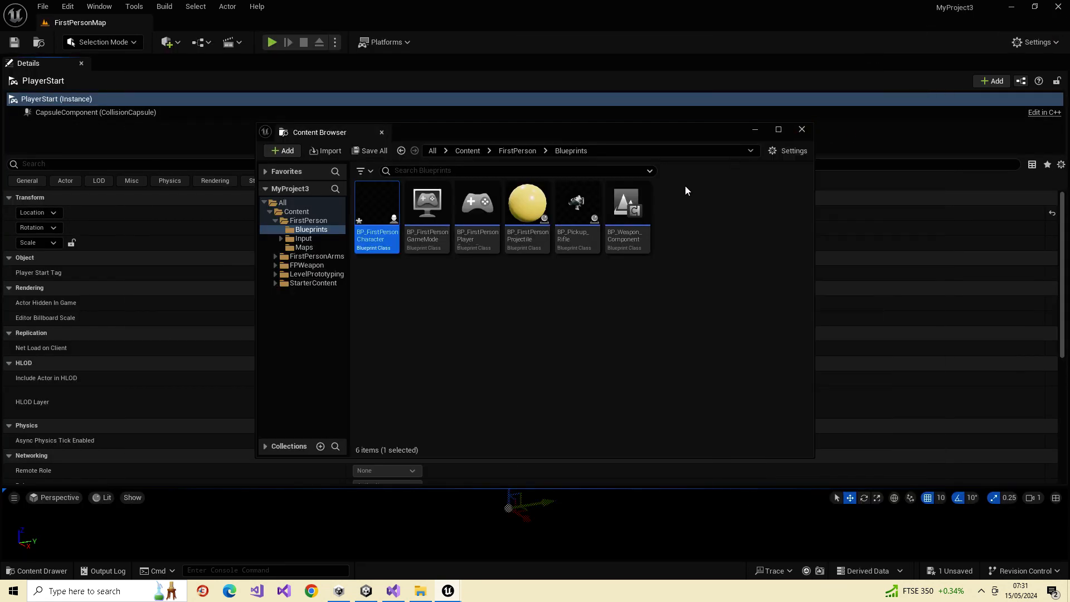
click(804, 129)
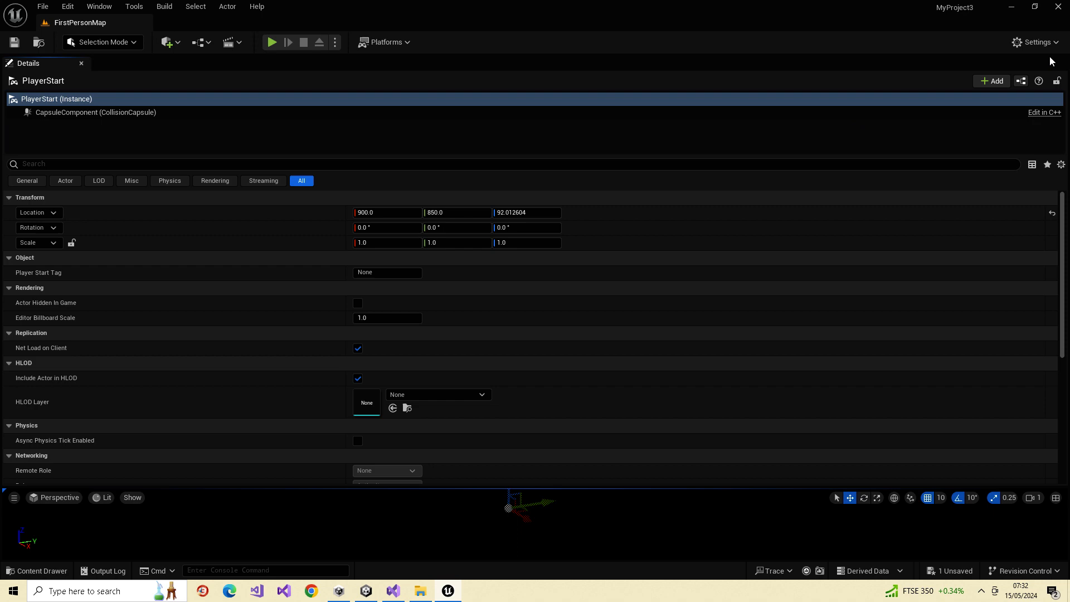
click(1058, 7)
click(650, 422)
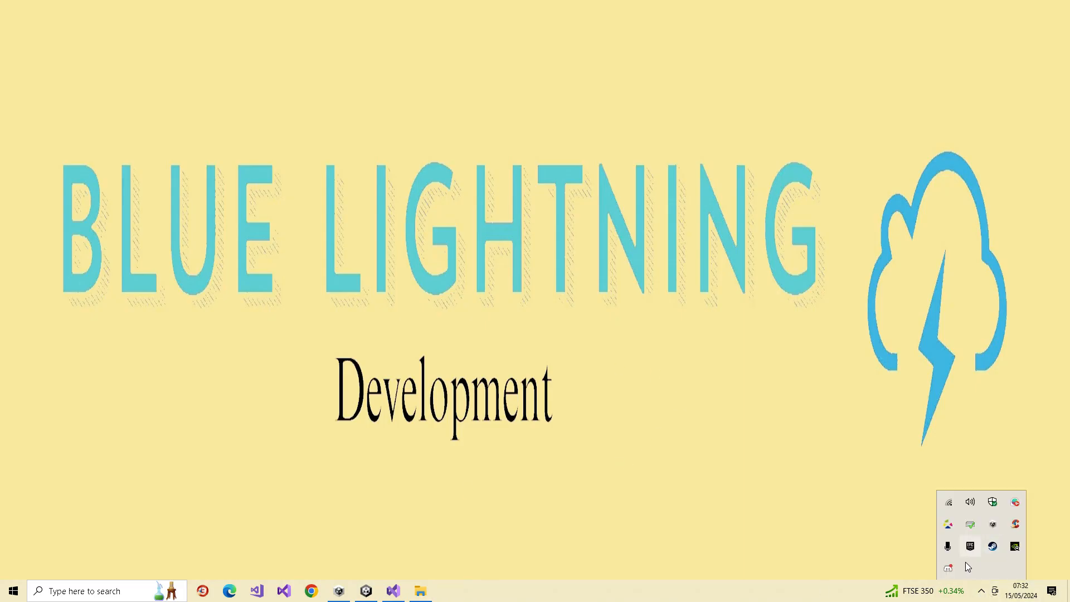
- Launch Unreal Engine again through the Epic Games launcher and open the ThirdPersonTest project
click(972, 547)
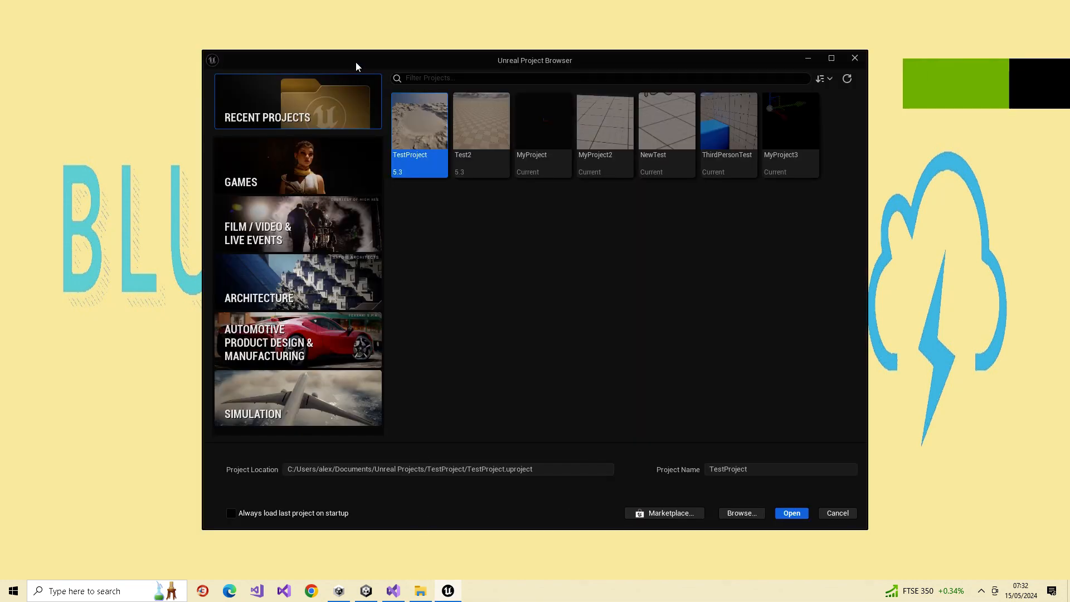
mouse_move(815, 126)
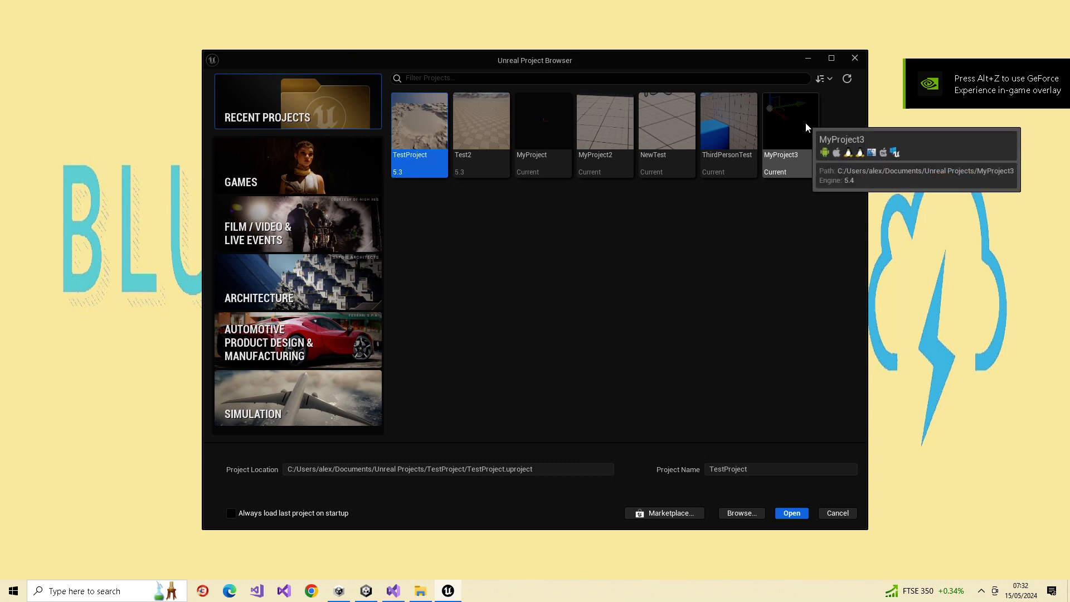
double_click(749, 120)
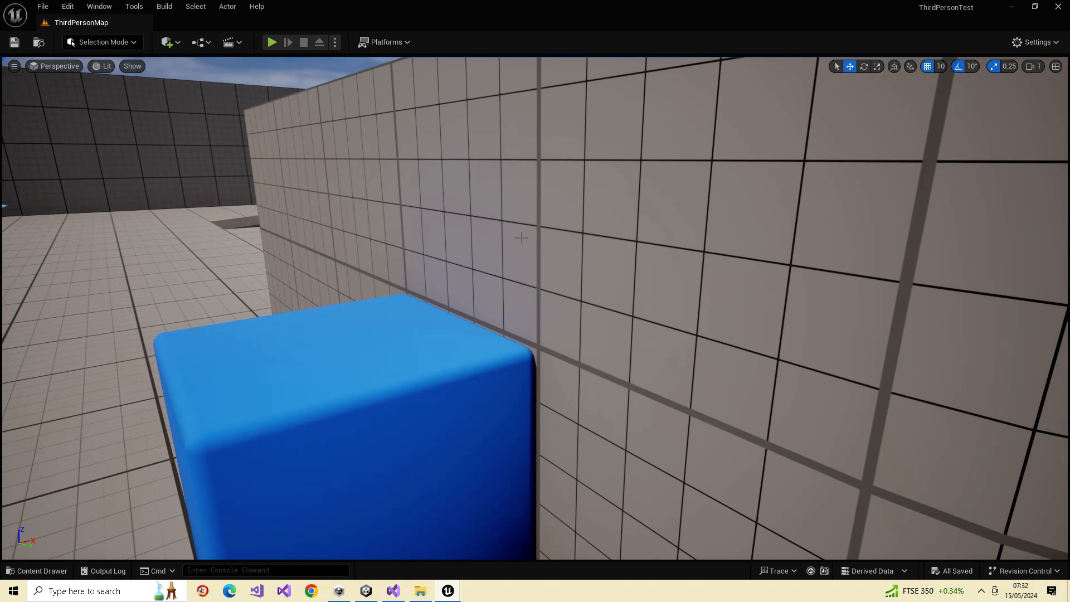
- Play the ThirdPersonMap level, run the character around in several directions between the ramps and blocks, and end the play session
scroll(522, 238, down, 8)
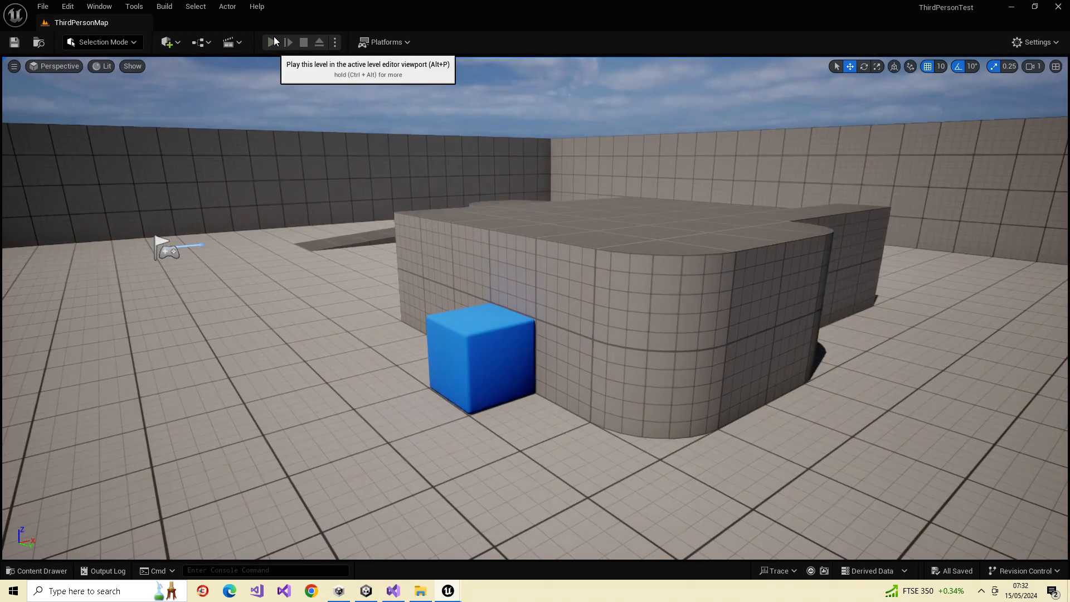
click(272, 42)
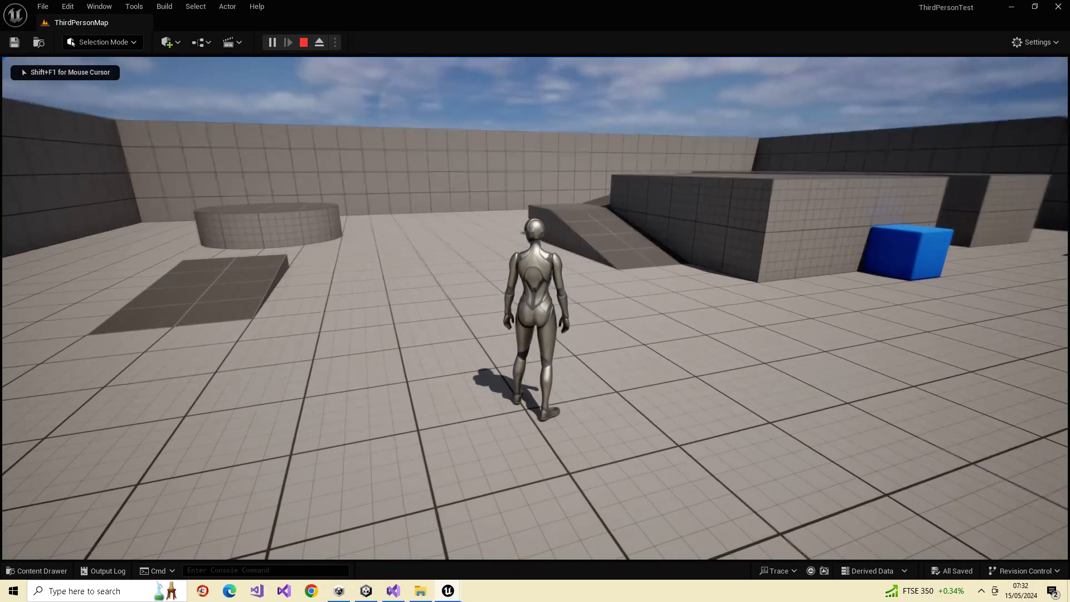
key(w)
key(a)
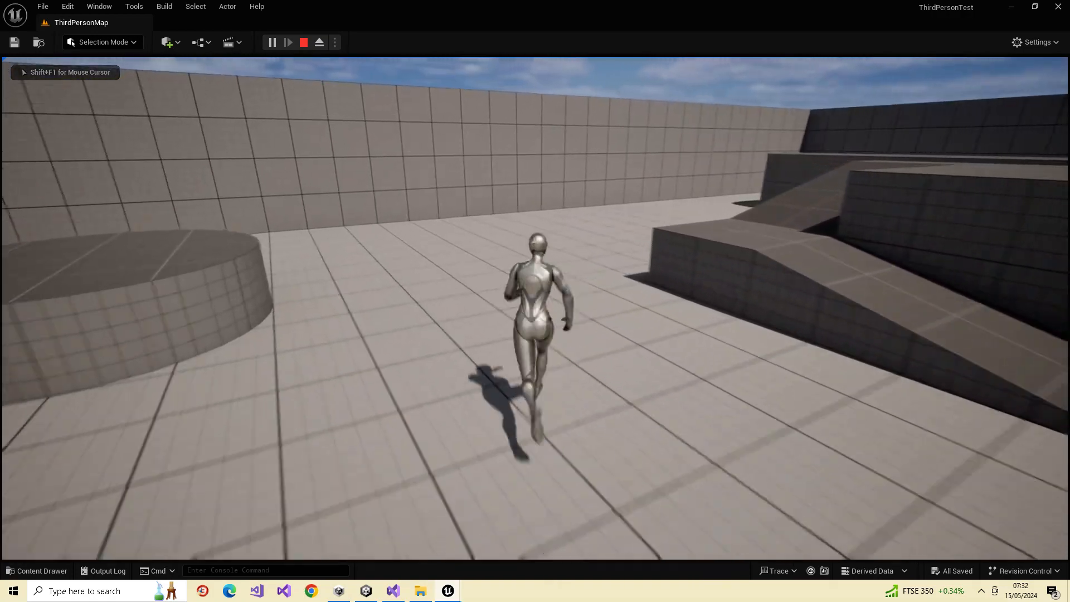
key(d)
key(s)
key(w)
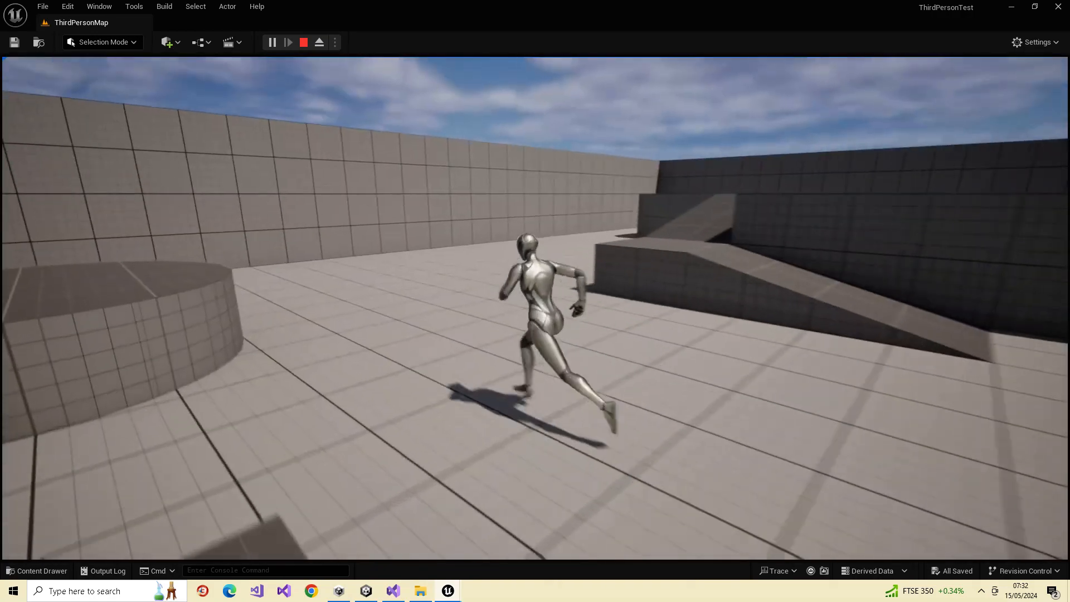
key(a)
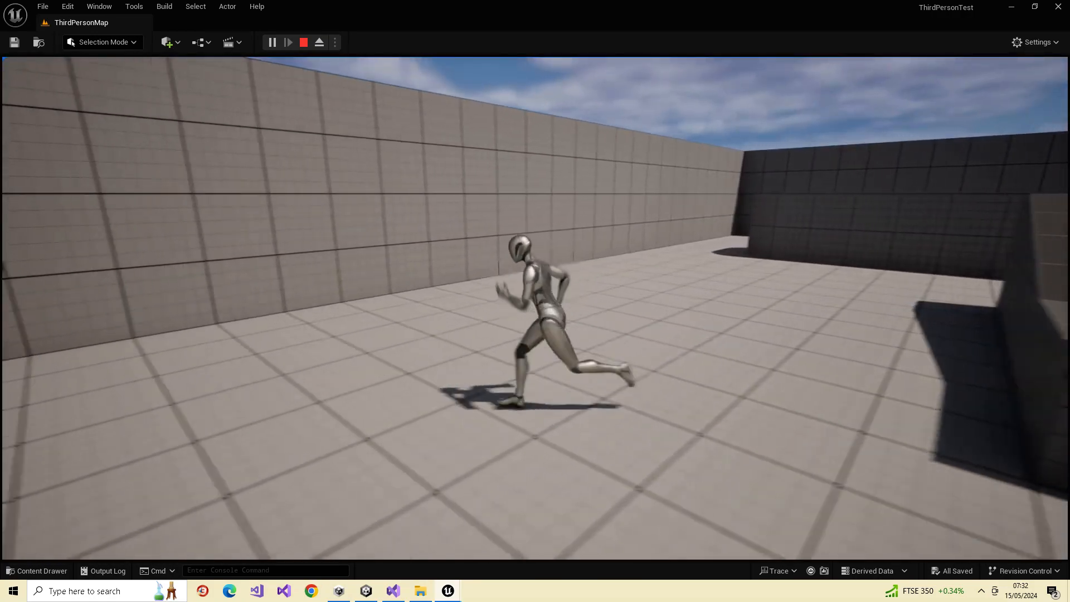
key(d)
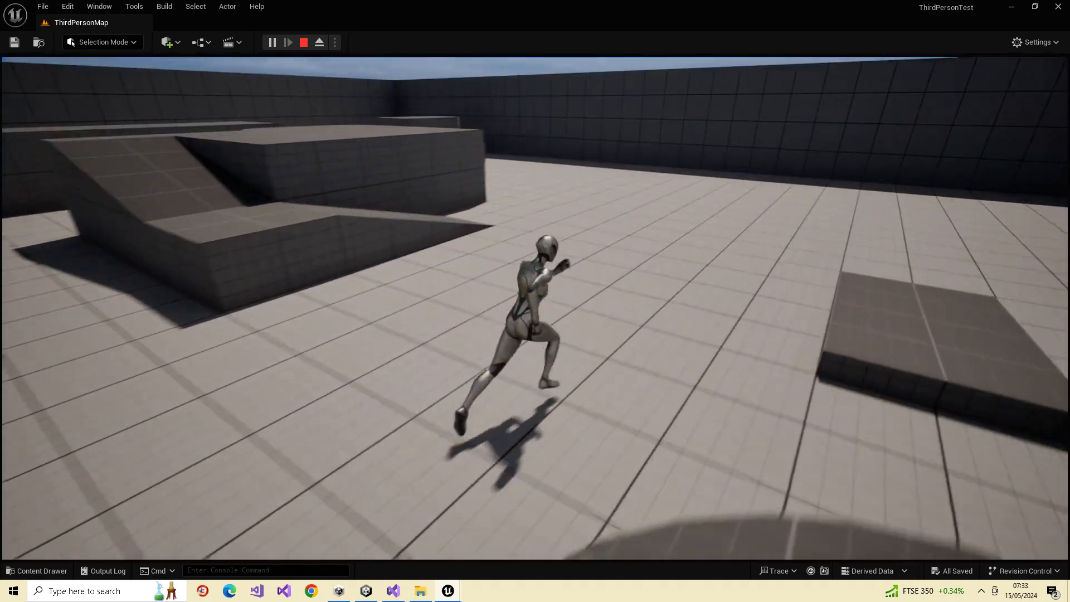
key(w)
key(a)
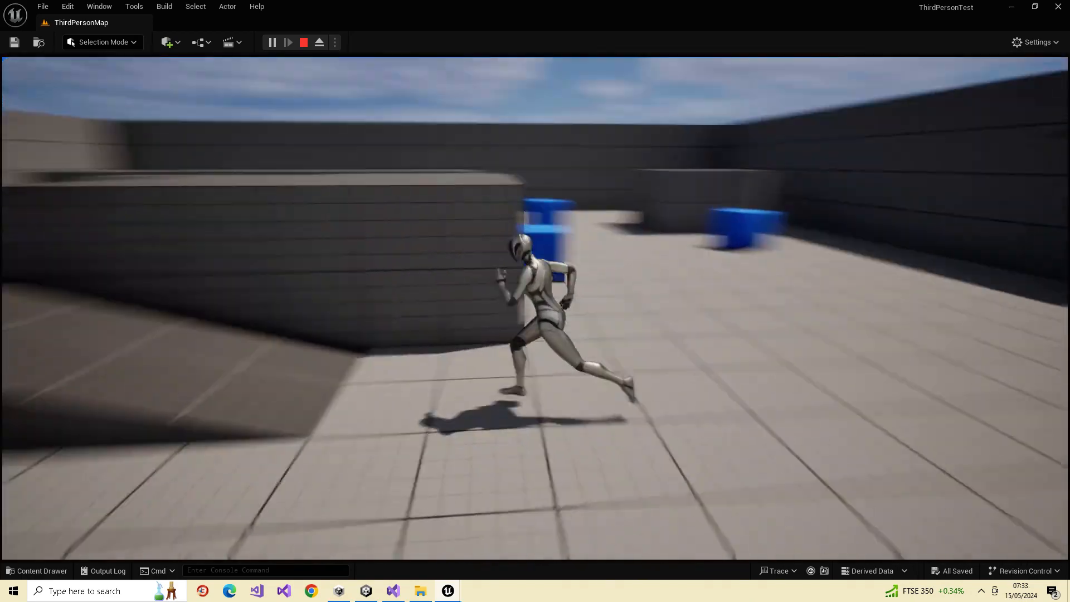
key(w)
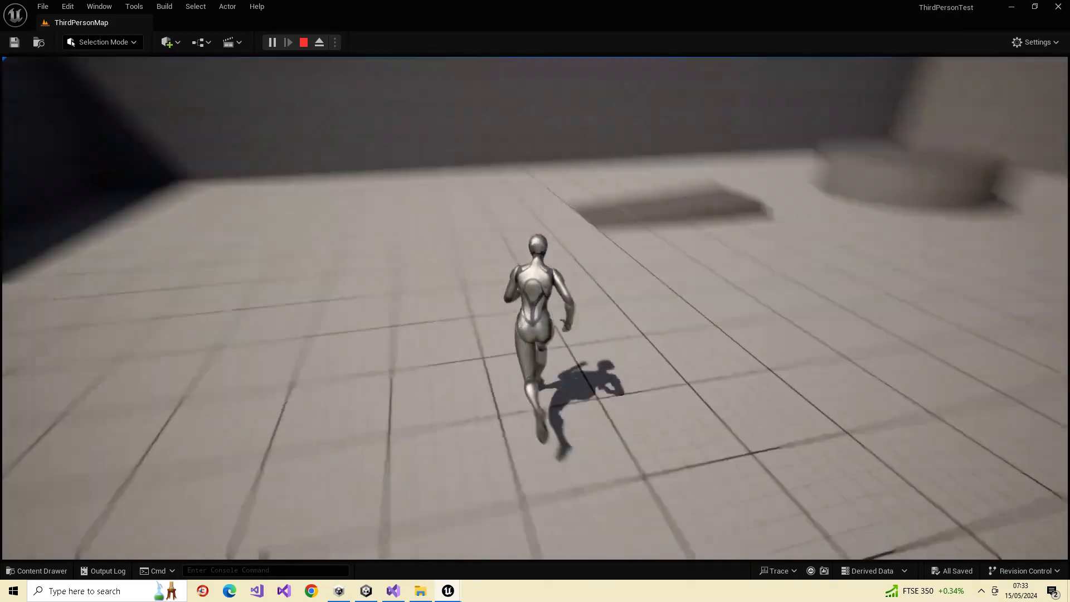
key(d)
key(w)
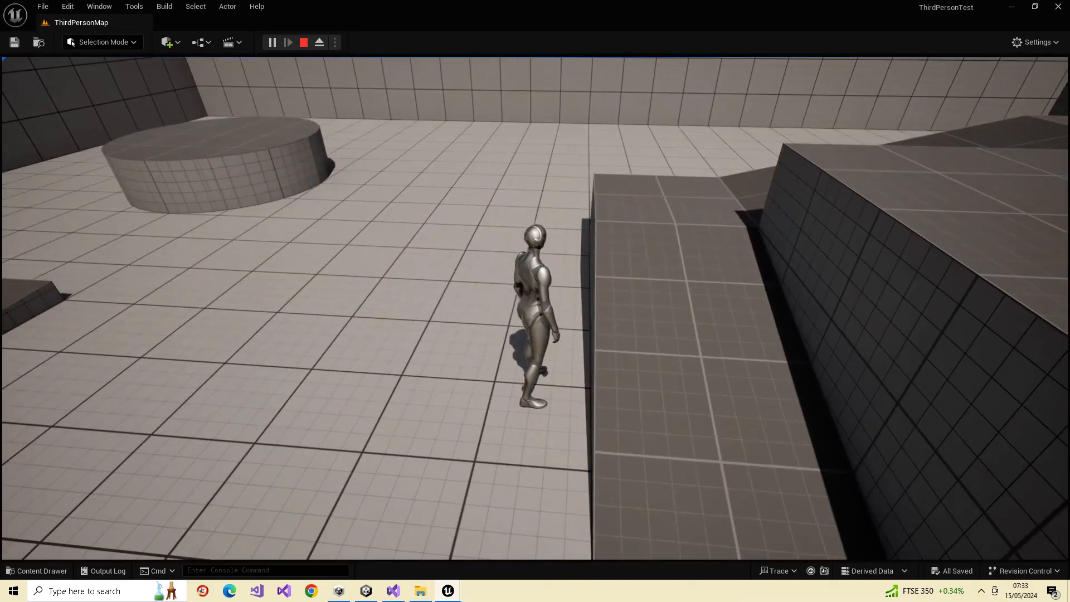
key(Escape)
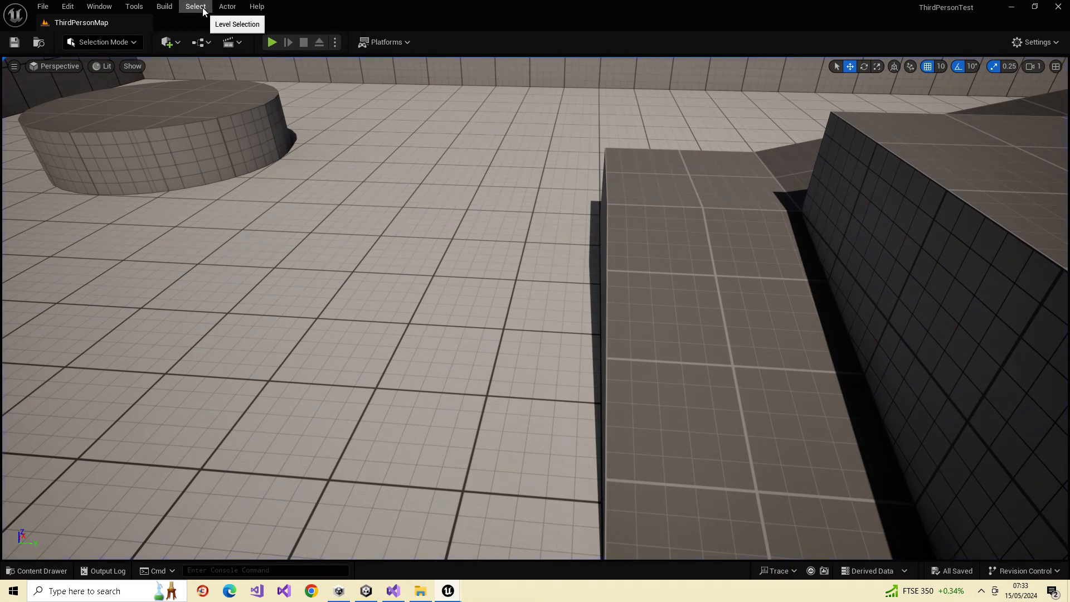
- Show World Settings, locate the GameMode Override asset in its content folder, and open the third-person character blueprint stored beside it
click(99, 6)
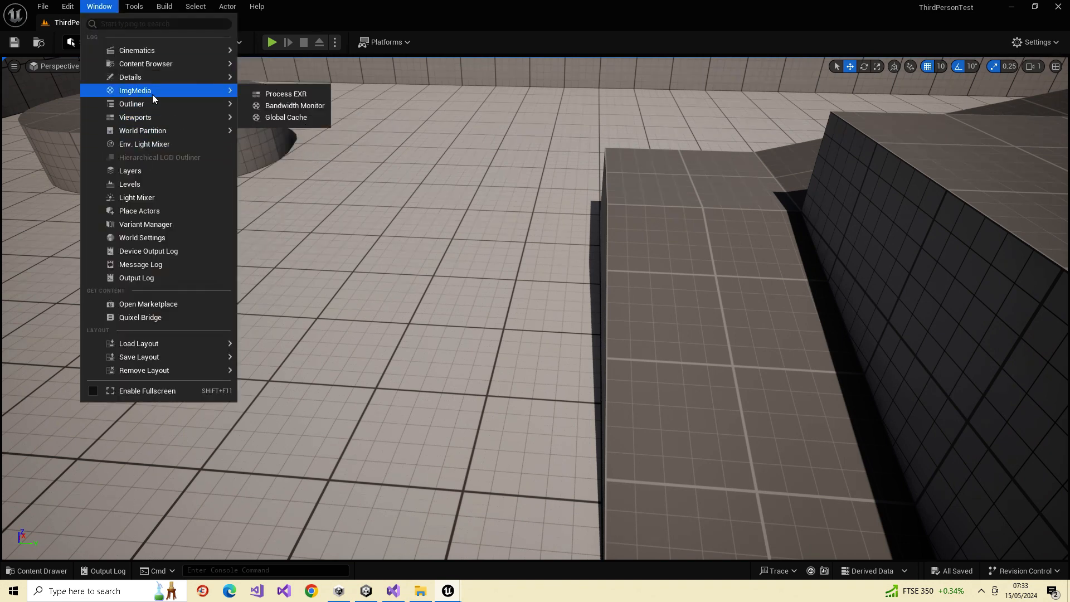
mouse_move(150, 128)
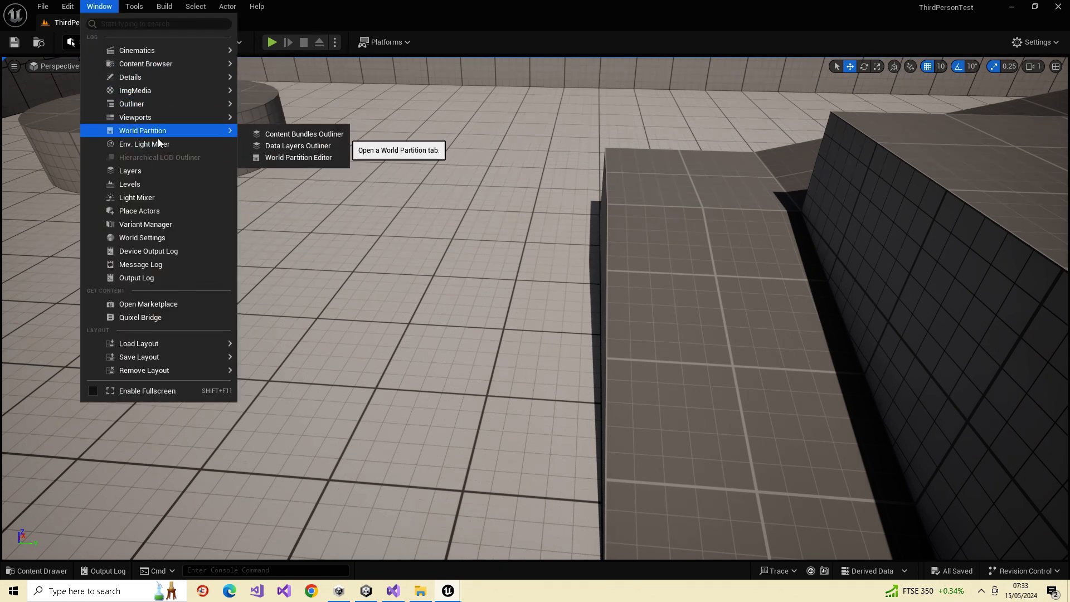
click(163, 239)
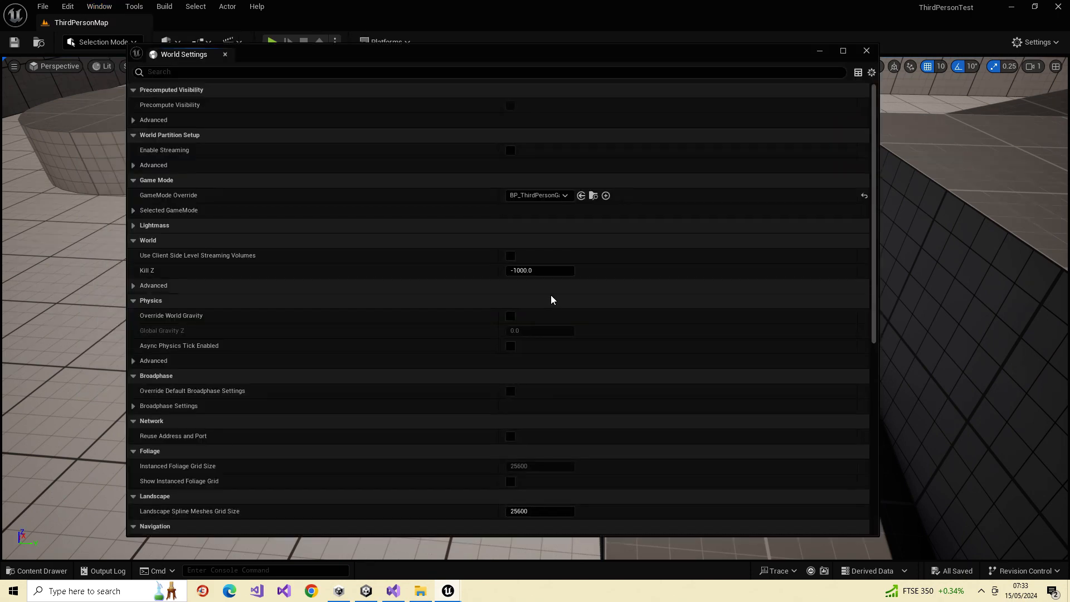
click(593, 196)
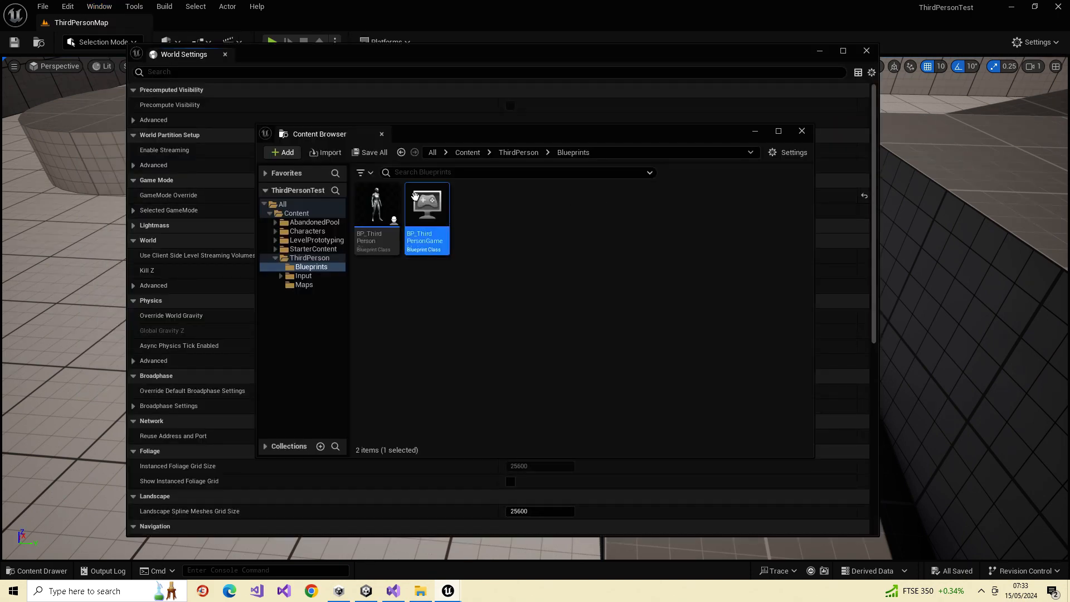
double_click(373, 216)
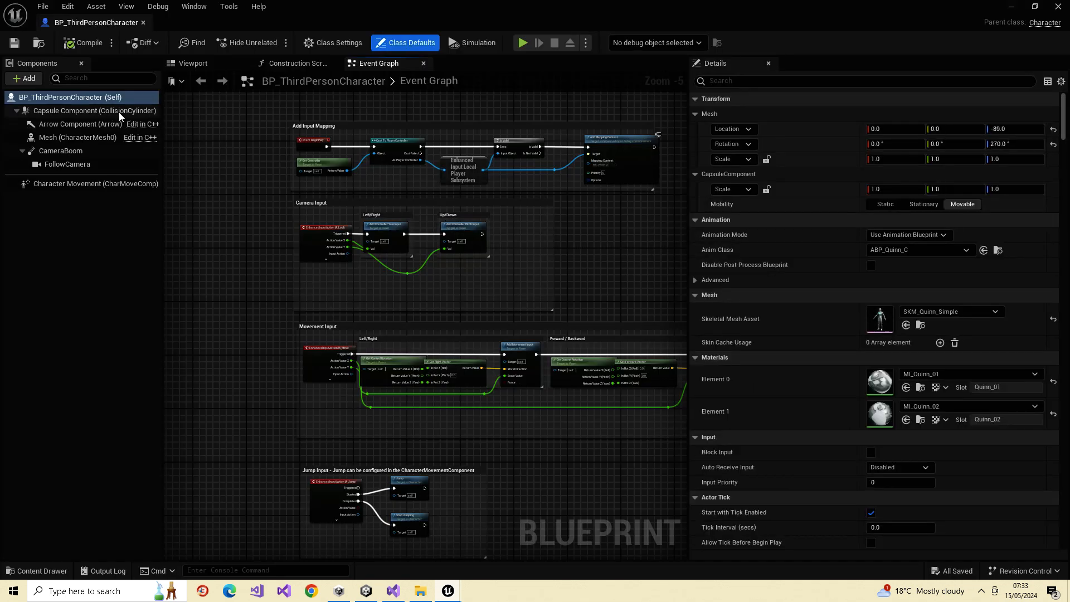
- Examine the input mapping, camera, movement and jump groups of nodes in the character's Event Graph
scroll(583, 289, up, 1)
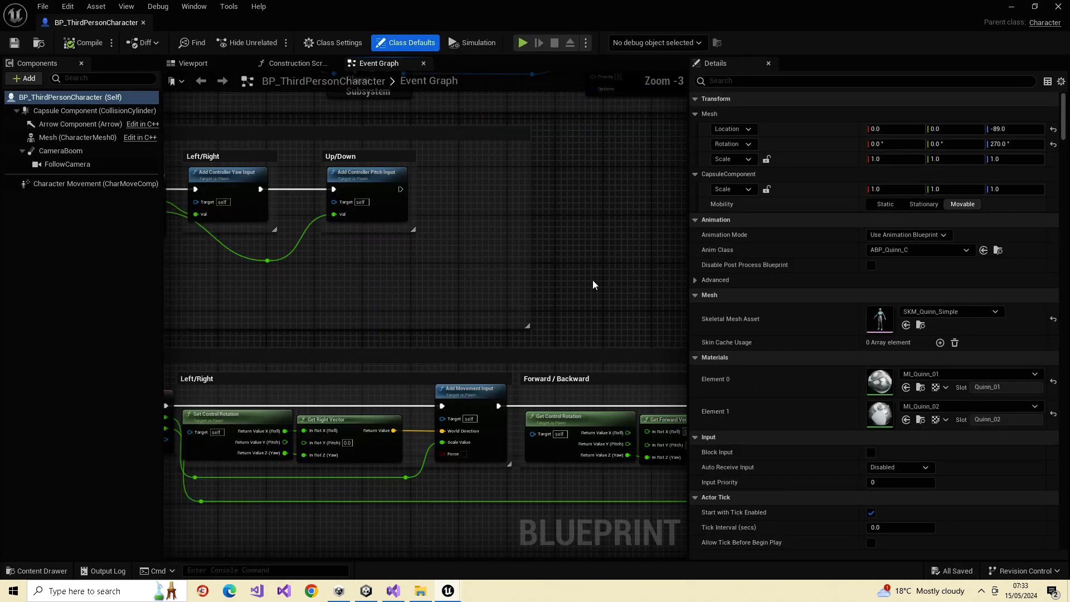
scroll(593, 280, down, 1)
scroll(606, 222, down, 1)
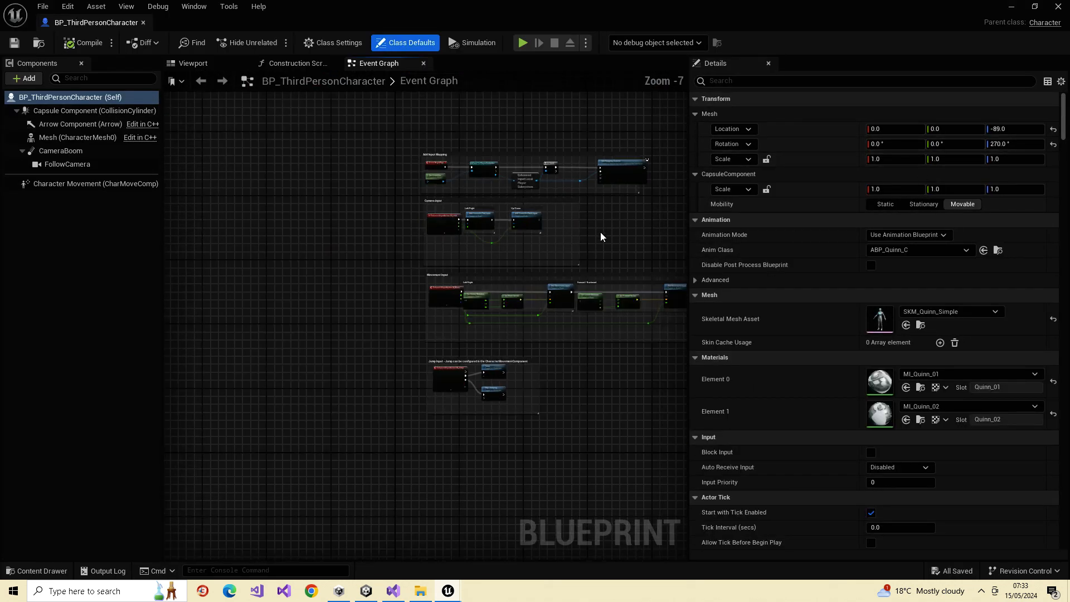
scroll(598, 265, up, 1)
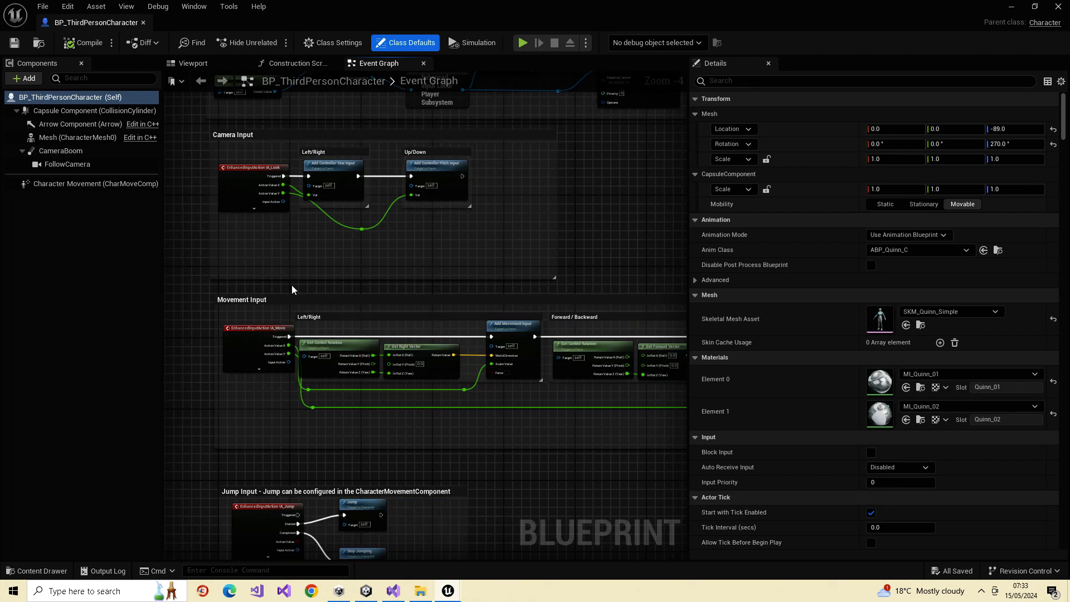
scroll(468, 295, up, 1)
scroll(481, 312, down, 2)
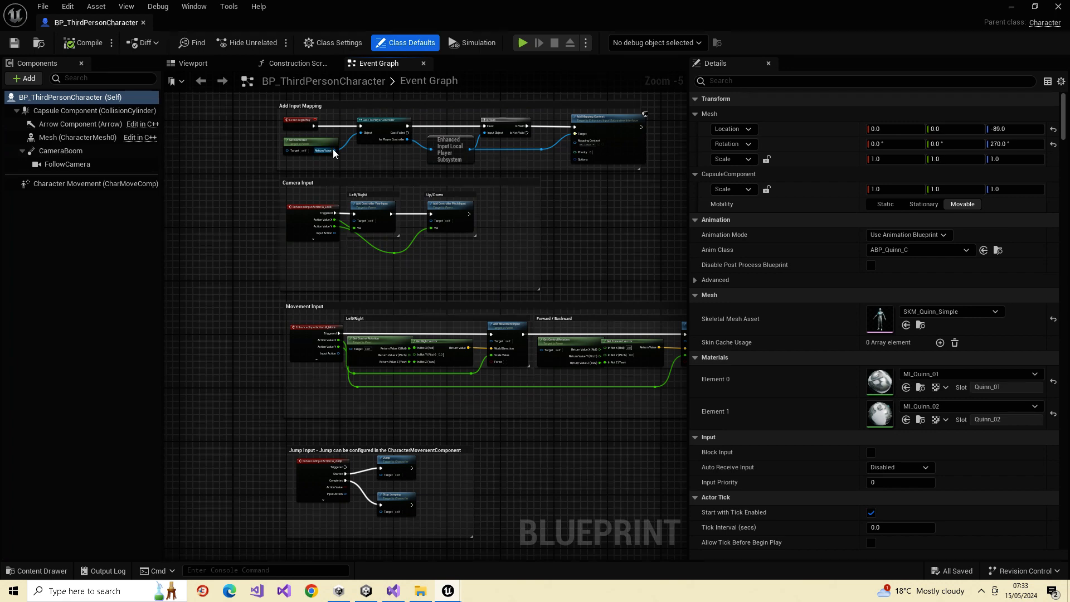
- Inspect the details of the capsule, mesh, CameraBoom and FollowCamera components in turn, ending with the BP_ThirdPersonCharacter root
click(55, 114)
click(79, 139)
click(67, 151)
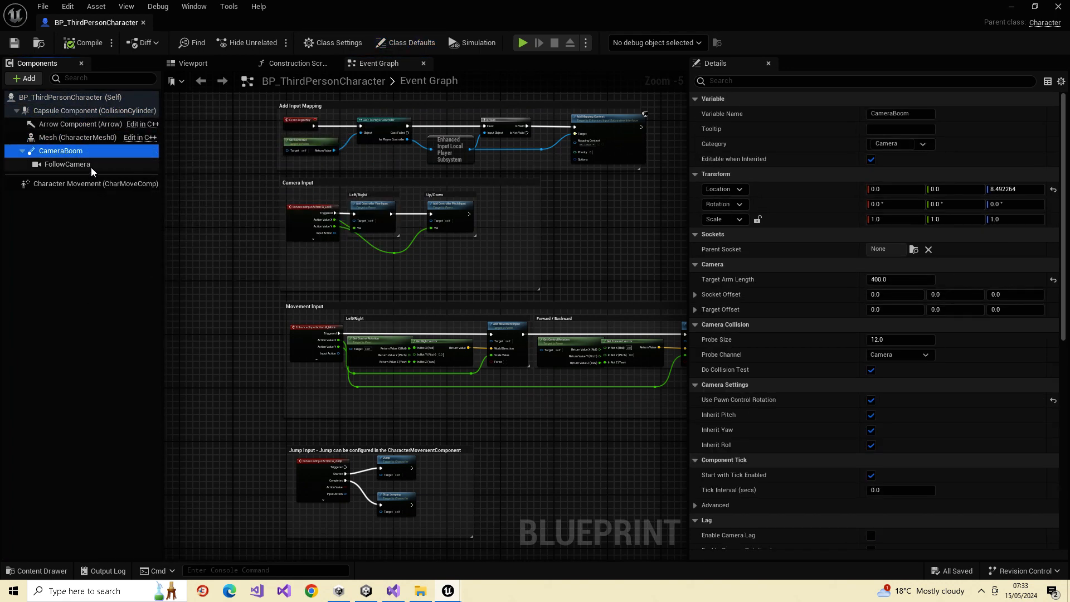
click(91, 166)
click(63, 98)
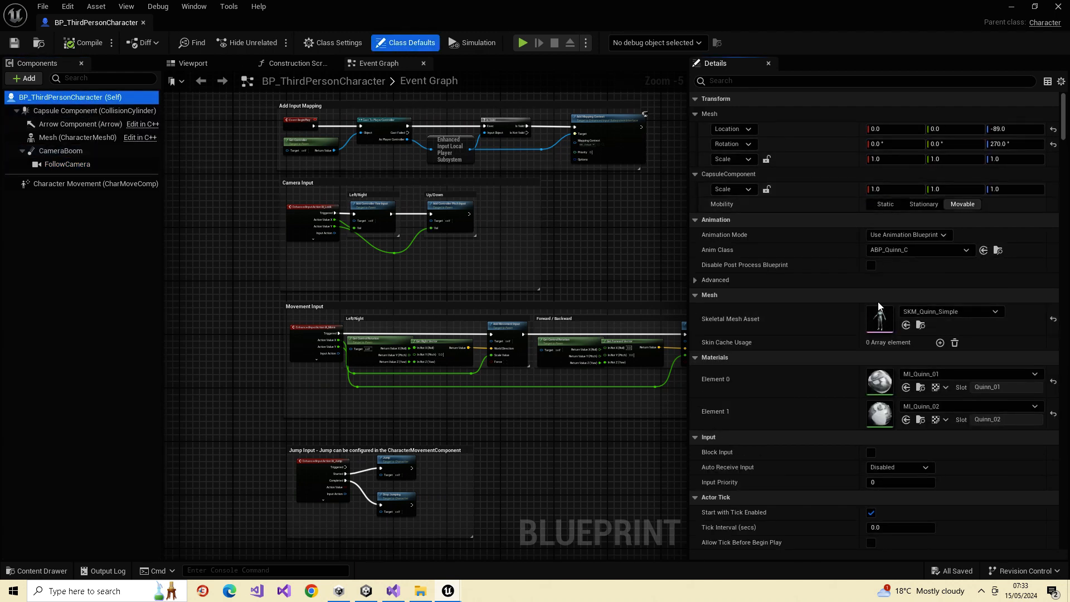
- Look through the character's class defaults, from the physics and component tick properties to the Character Movement walking and jumping settings
scroll(882, 315, down, 8)
scroll(891, 344, down, 10)
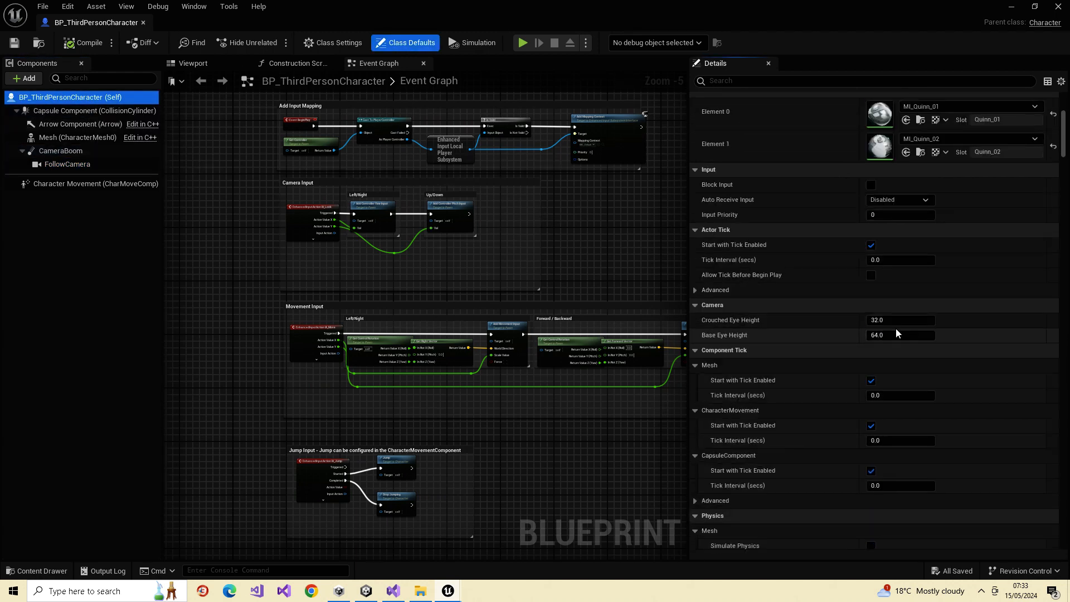
scroll(910, 373, down, 15)
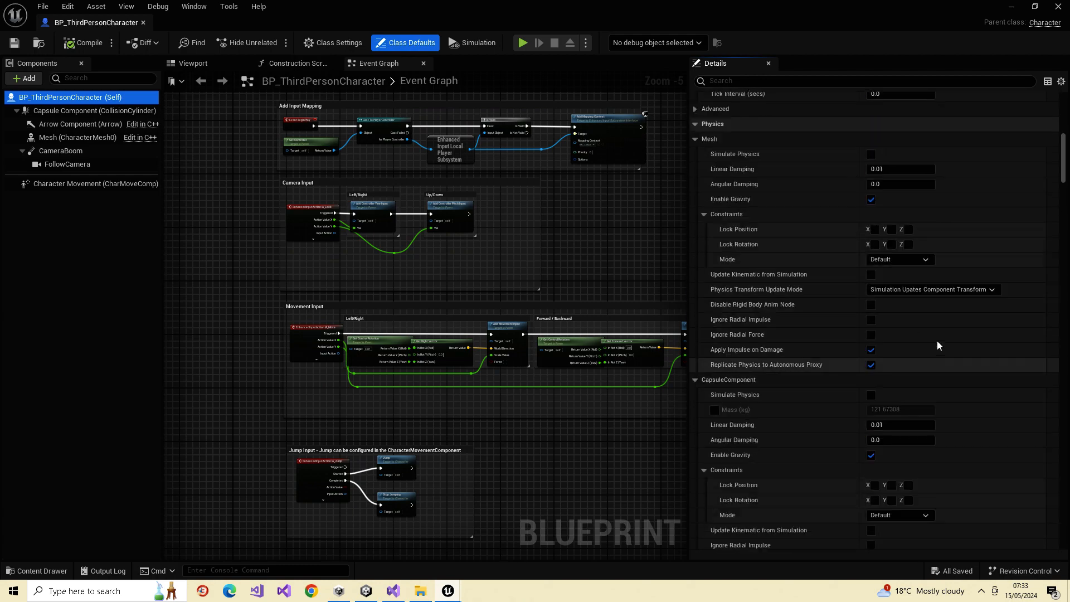
scroll(874, 320, down, 15)
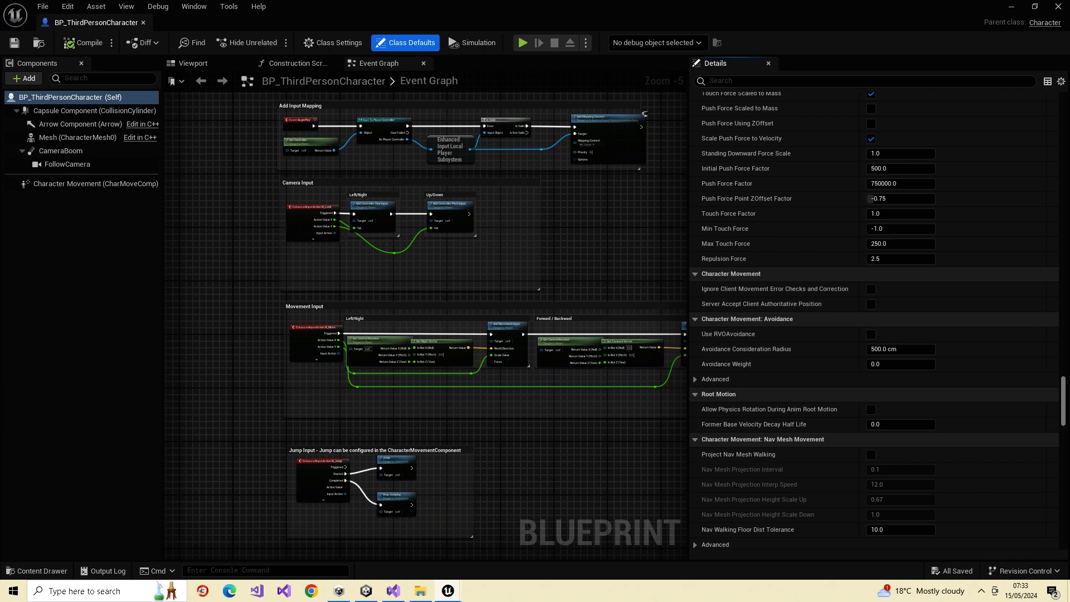
scroll(875, 318, up, 10)
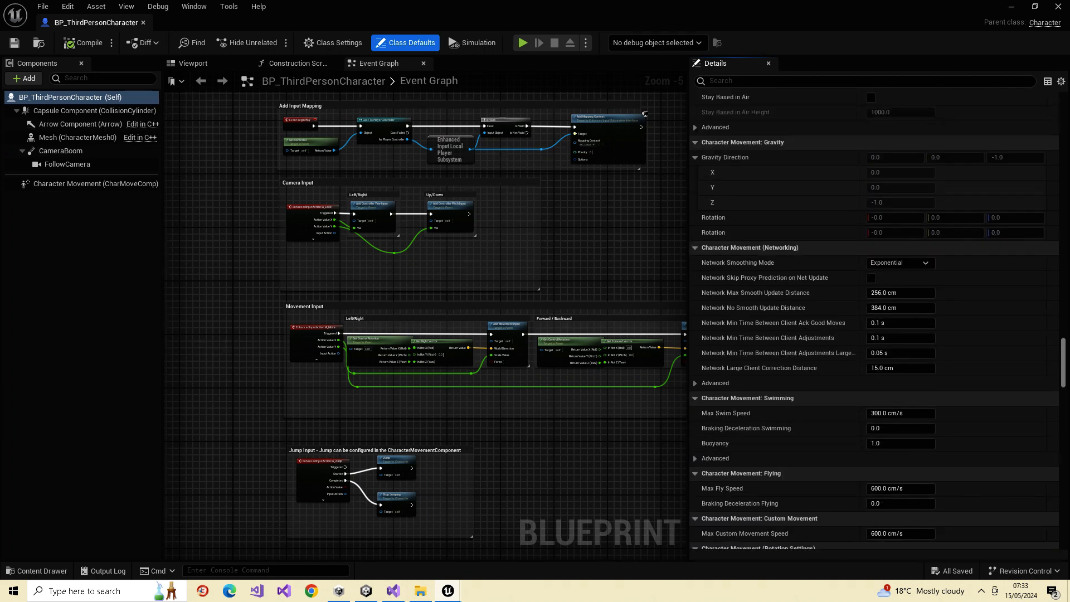
scroll(876, 318, up, 6)
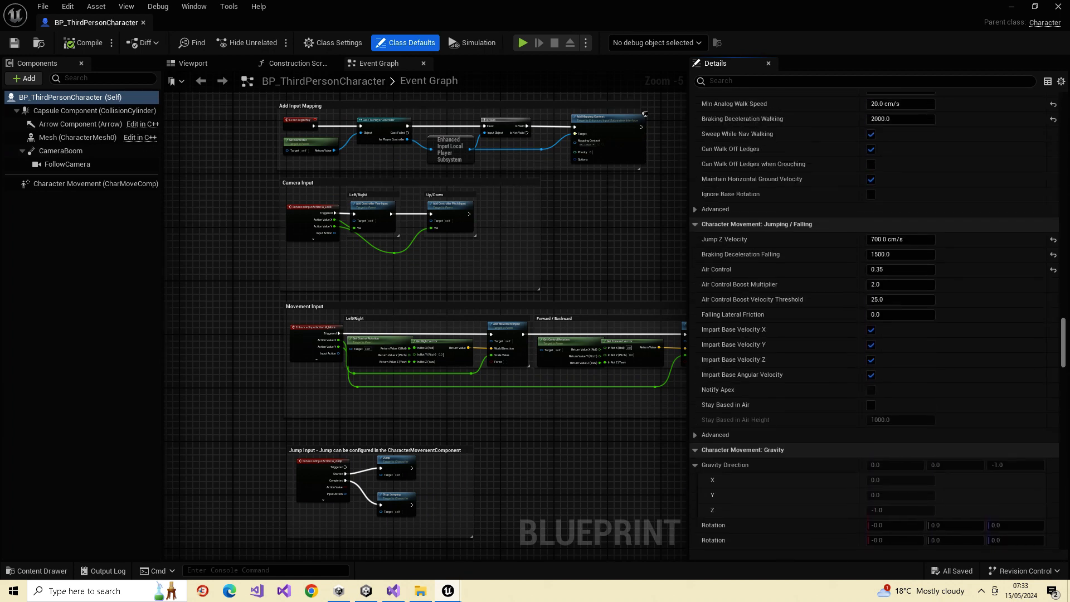
scroll(876, 318, up, 1)
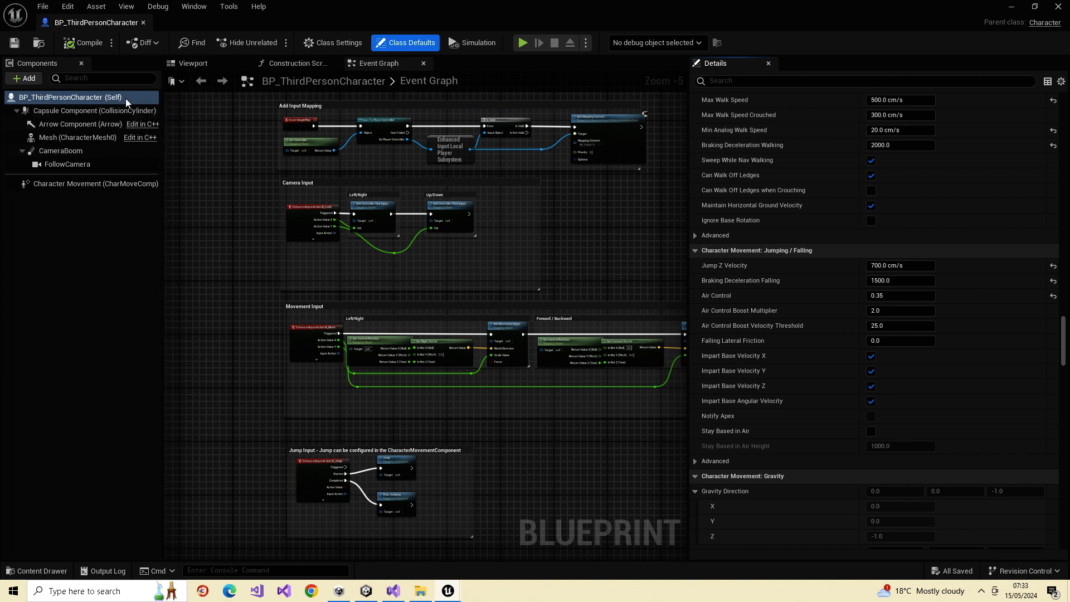
- Enable Use Controller Rotation Yaw in the character's Pawn settings and compile the blueprint
drag(1064, 337, 1067, 467)
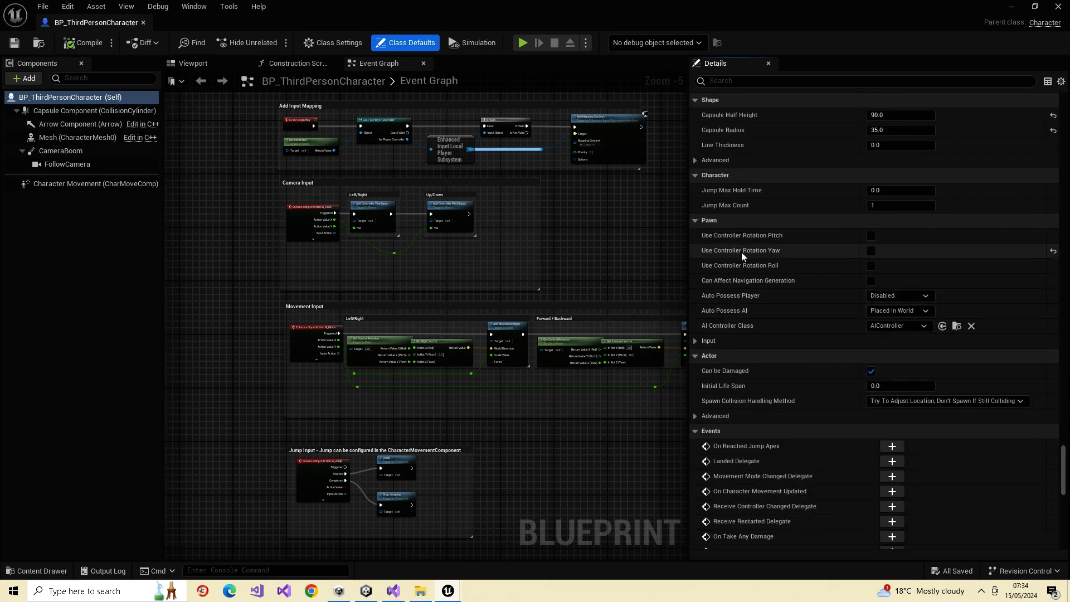
click(871, 251)
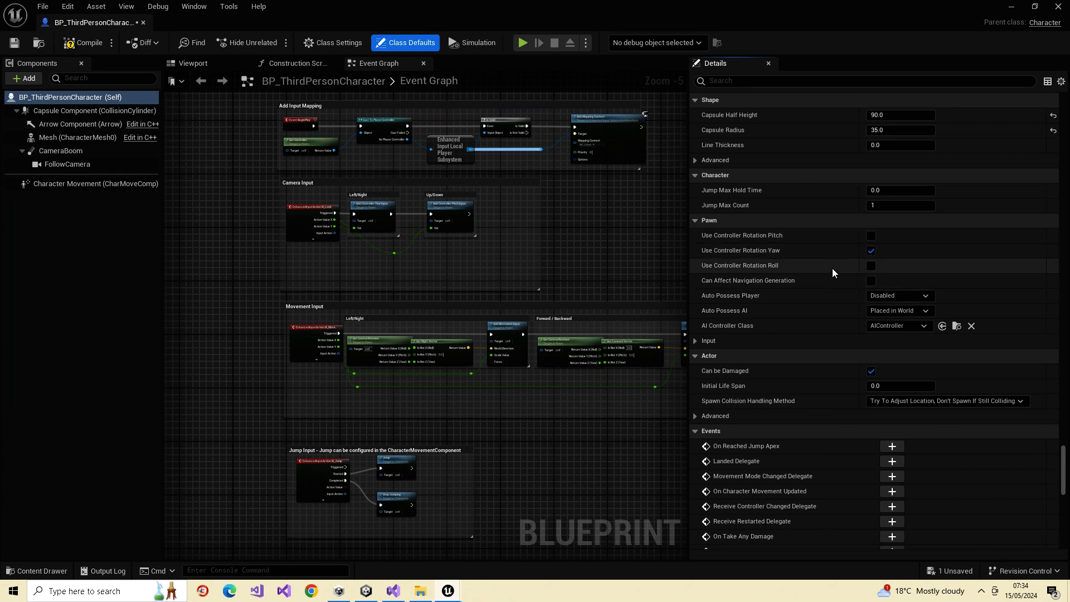
click(77, 48)
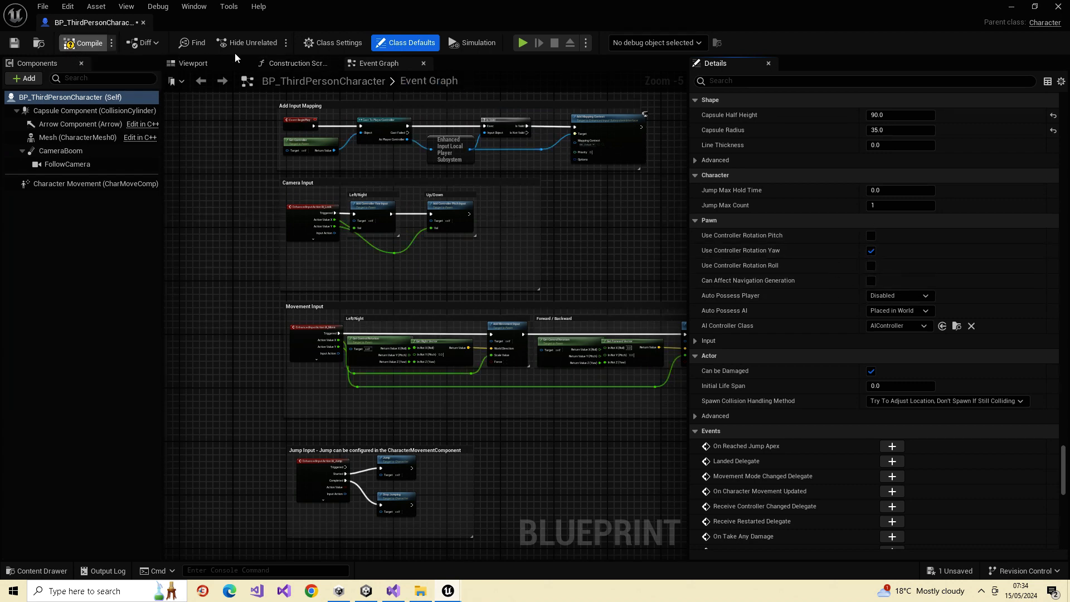
- Start playing the level and clear the character blueprint, World Settings and Content Browser windows off the game view
click(523, 43)
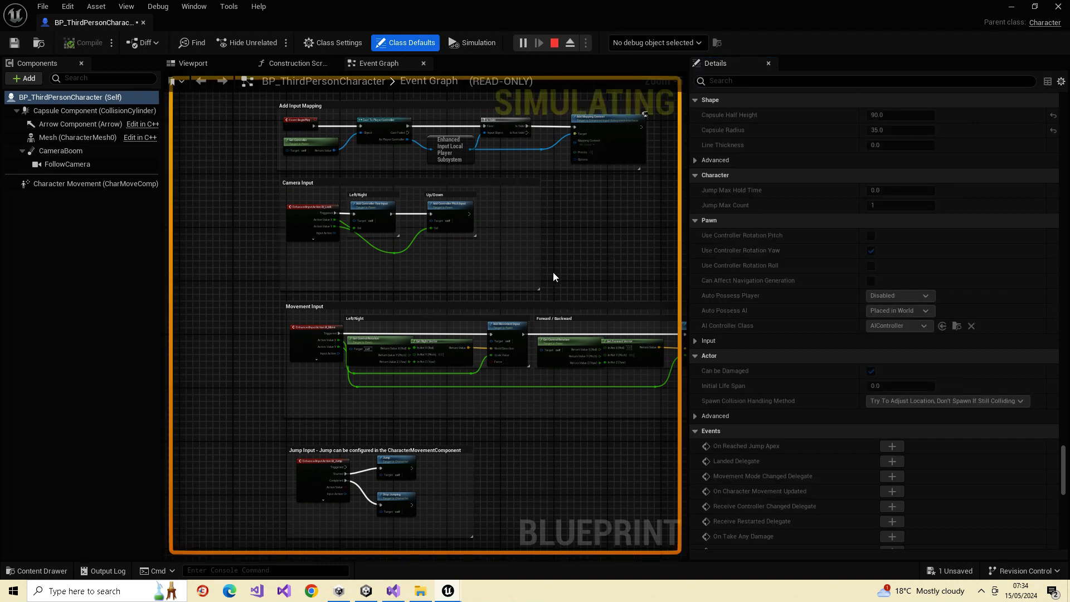
double_click(564, 69)
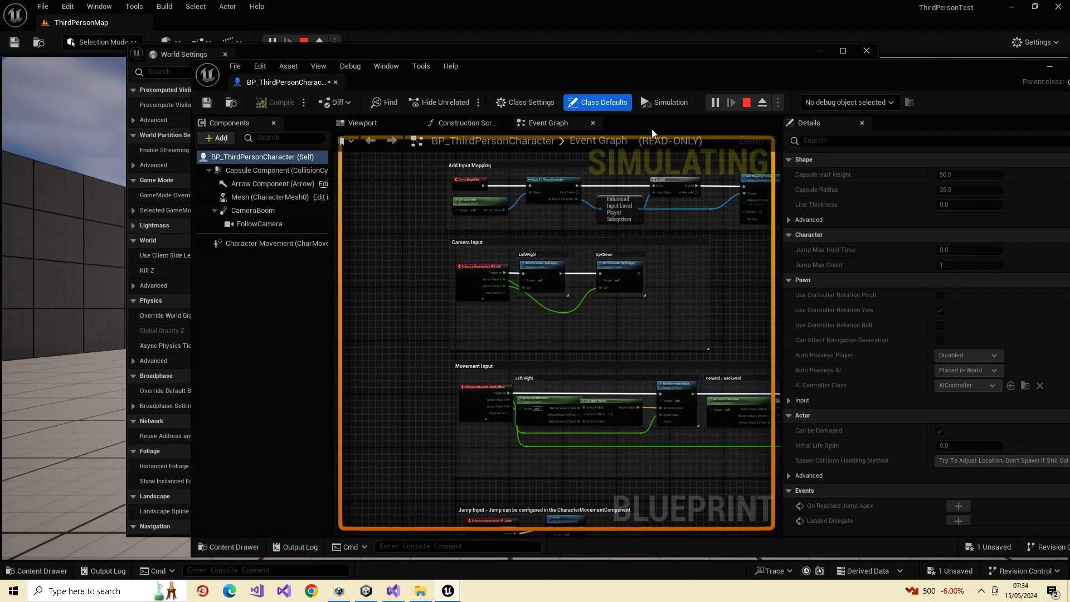
drag(383, 86, 1069, 72)
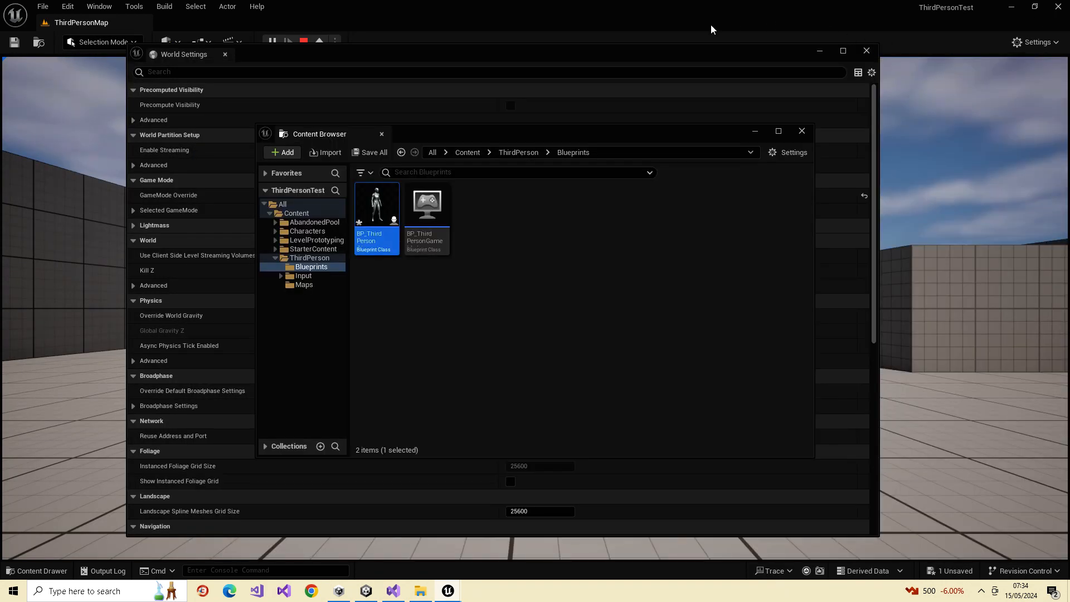
drag(666, 56, 1069, 54)
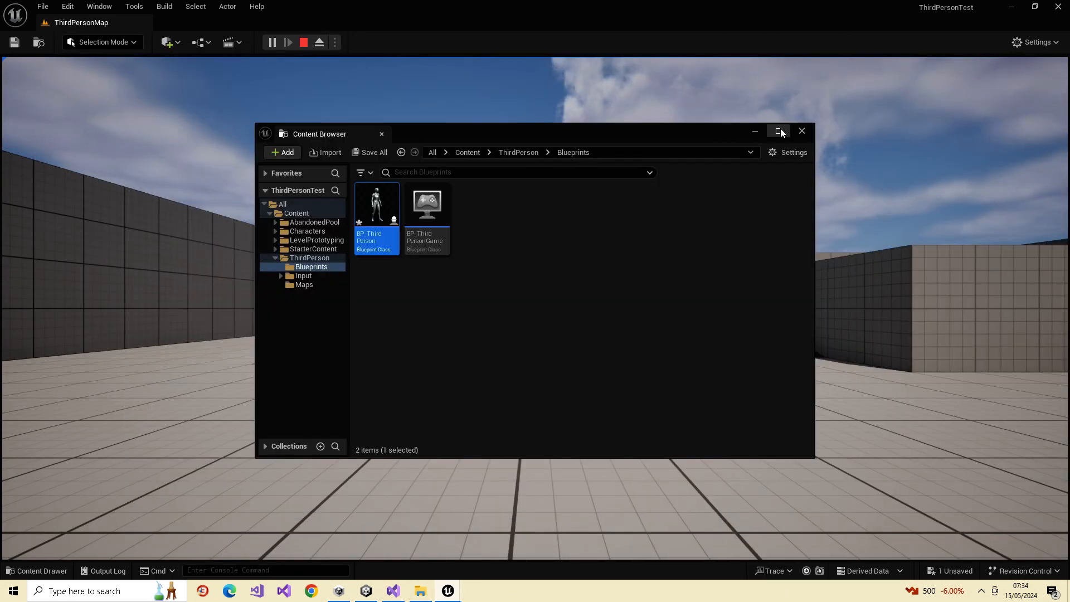
click(801, 131)
- Run the character around while turning the camera to test Use Controller Rotation Yaw, and stop the play session
click(780, 167)
key(w)
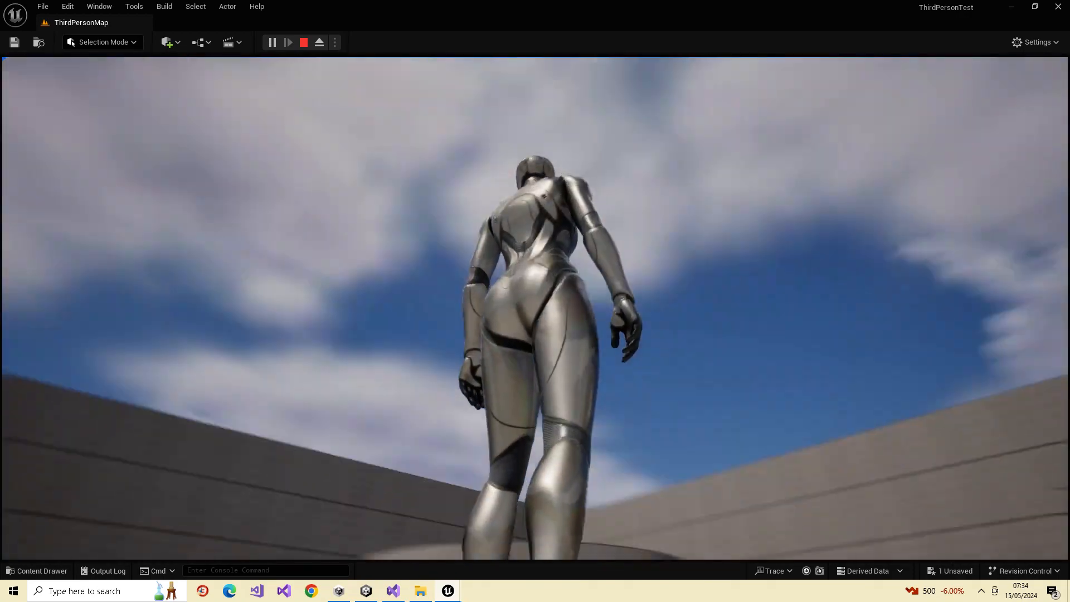
key(w)
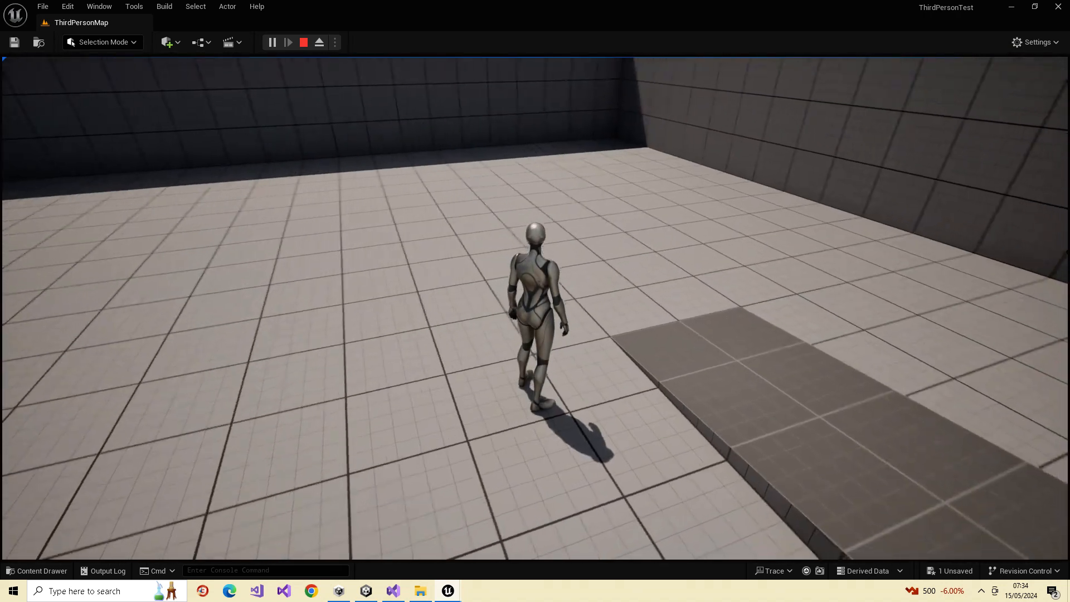
key(Escape)
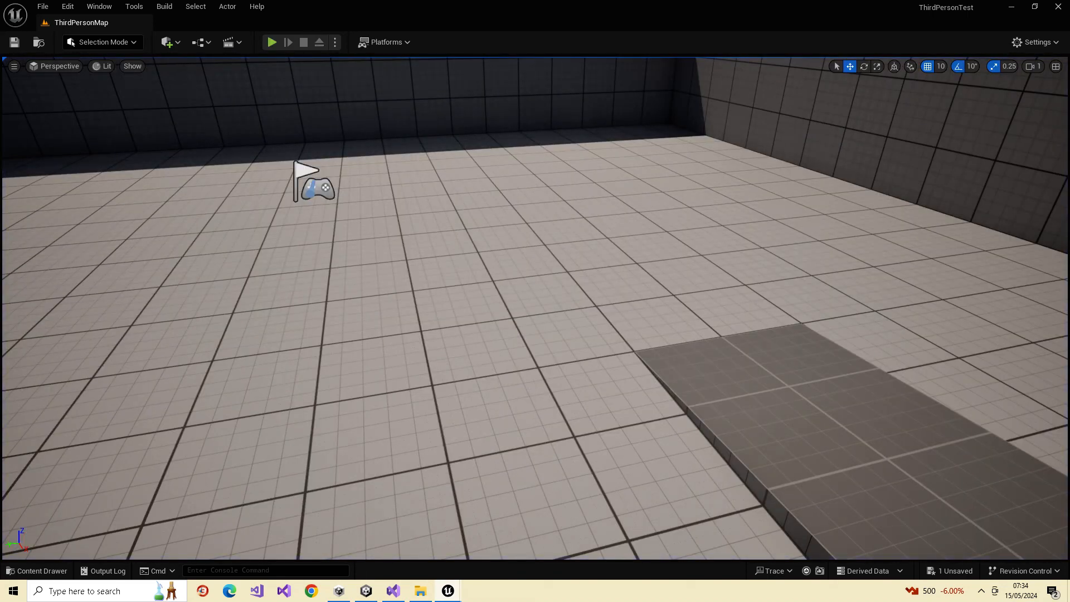
- Close the World Settings window and enable Use Controller Rotation Pitch in the character blueprint's Pawn settings
drag(1069, 60, 463, 60)
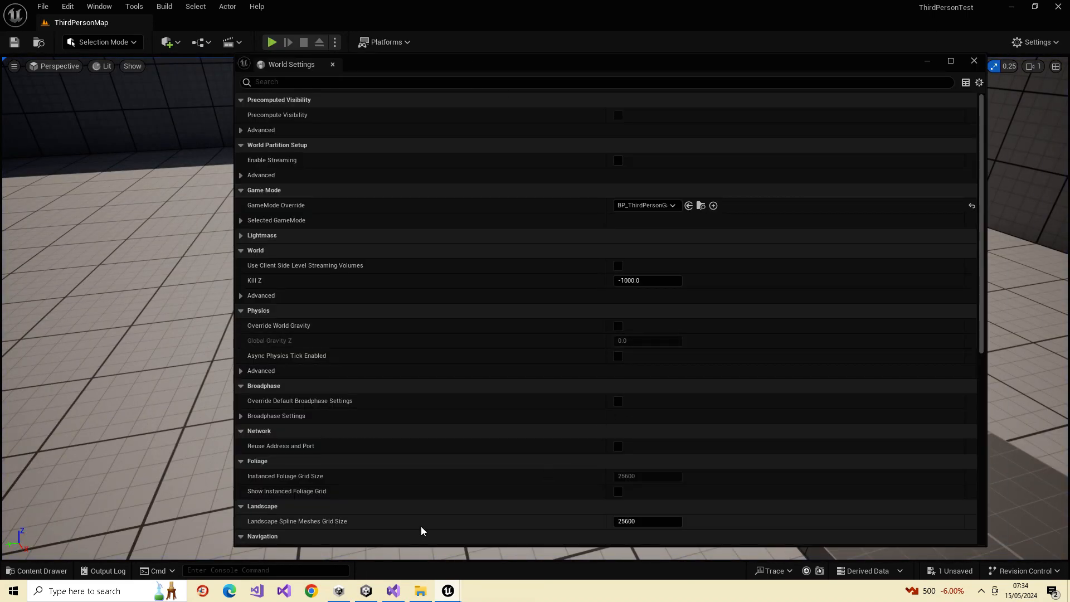
scroll(641, 419, down, 3)
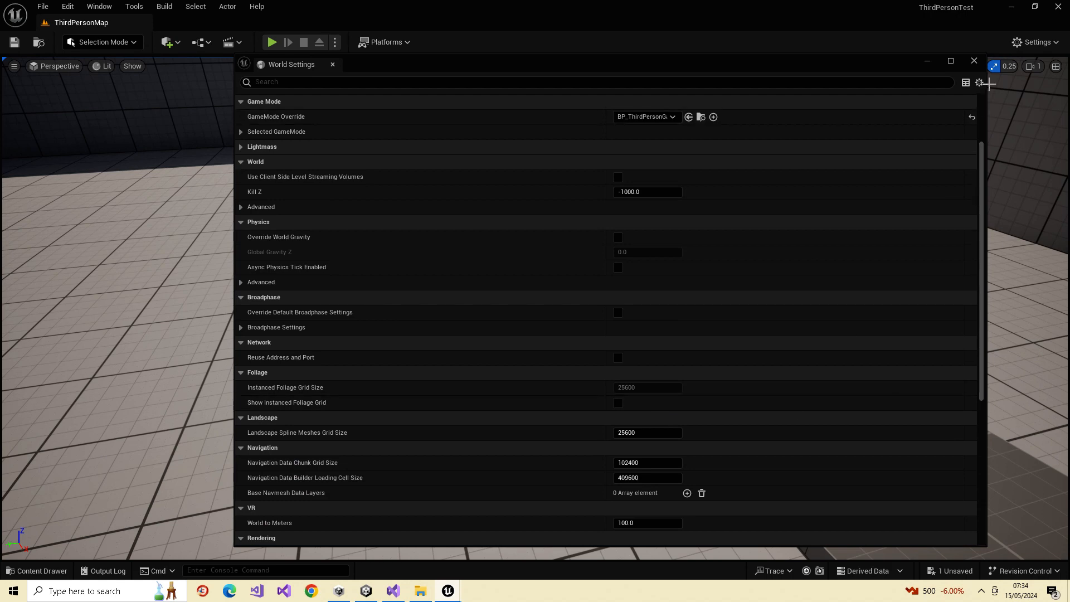
click(974, 60)
drag(1069, 83, 467, 73)
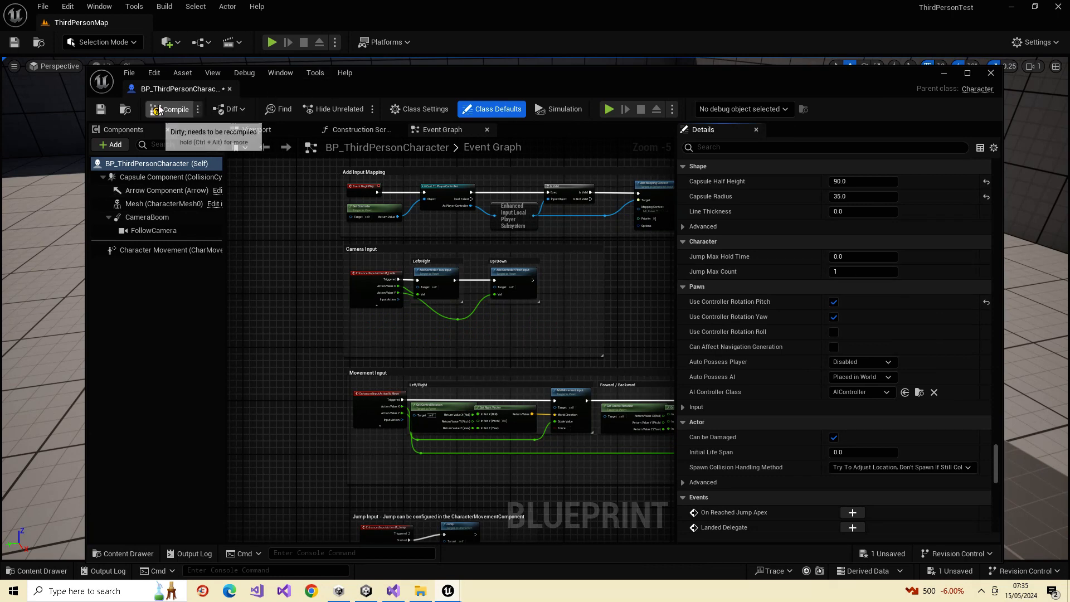
- Play the level with the blueprint window minimized, test the controller pitch rotation on the character, and stop
click(609, 109)
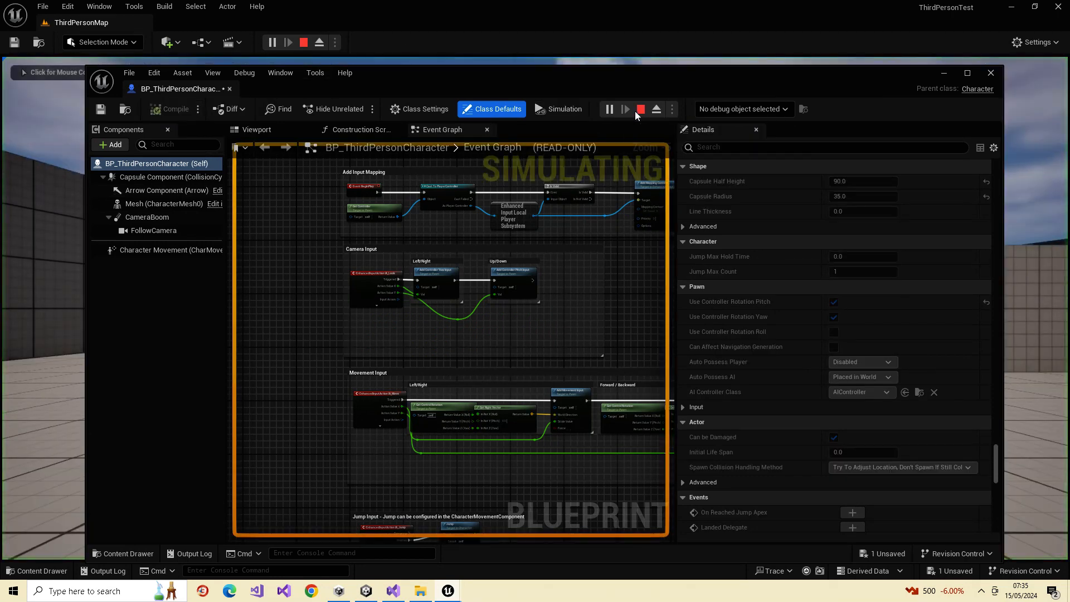
click(944, 73)
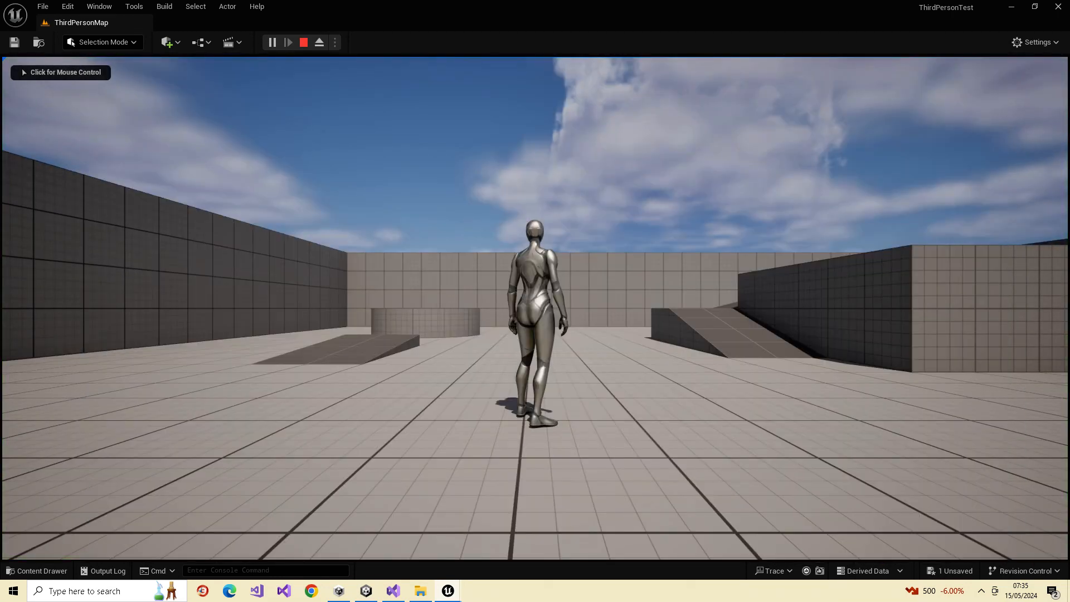
click(669, 234)
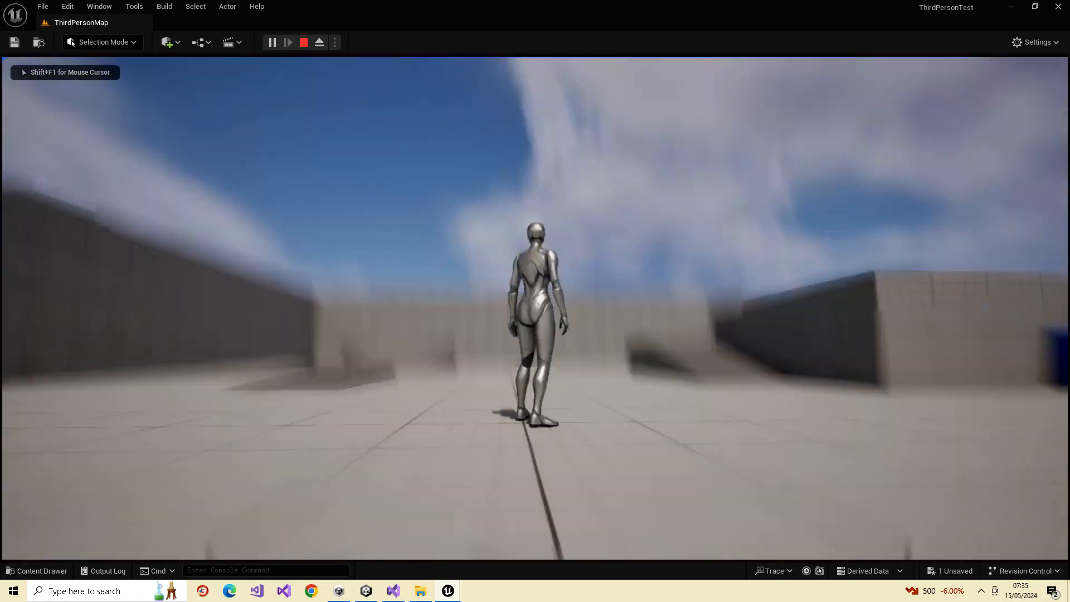
key(w)
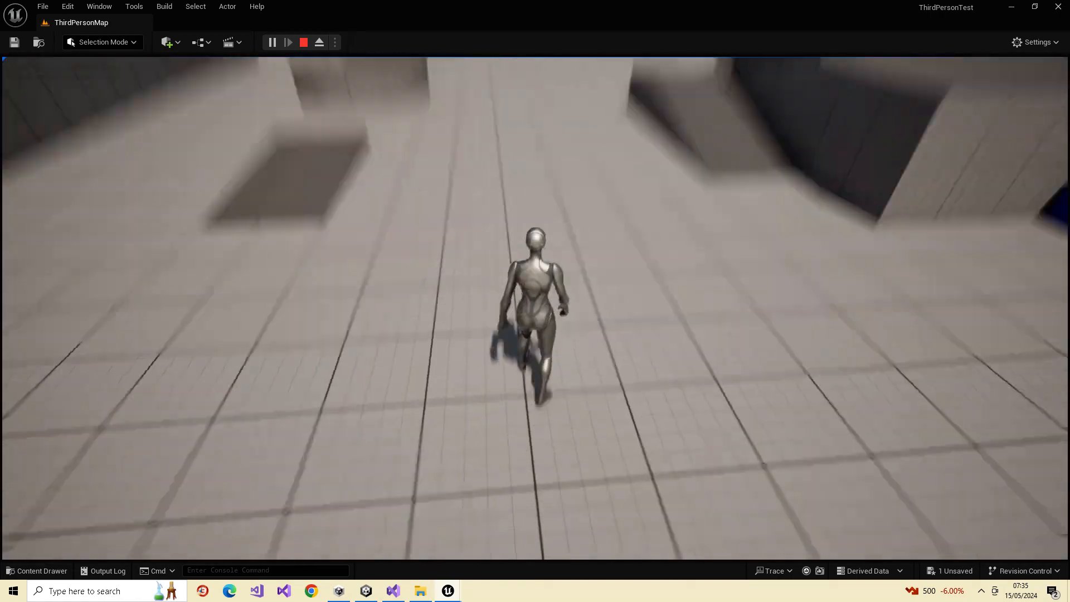
key(Escape)
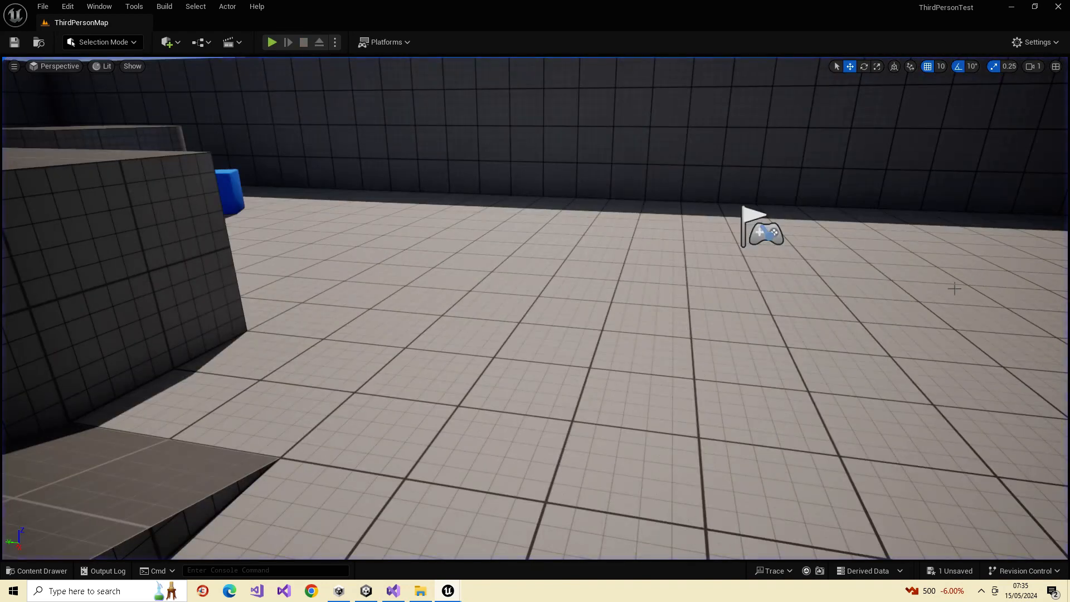
- Disable Use Controller Rotation Pitch and Use Controller Rotation Yaw in the character's Pawn settings and close the blueprint
drag(1069, 33, 457, 53)
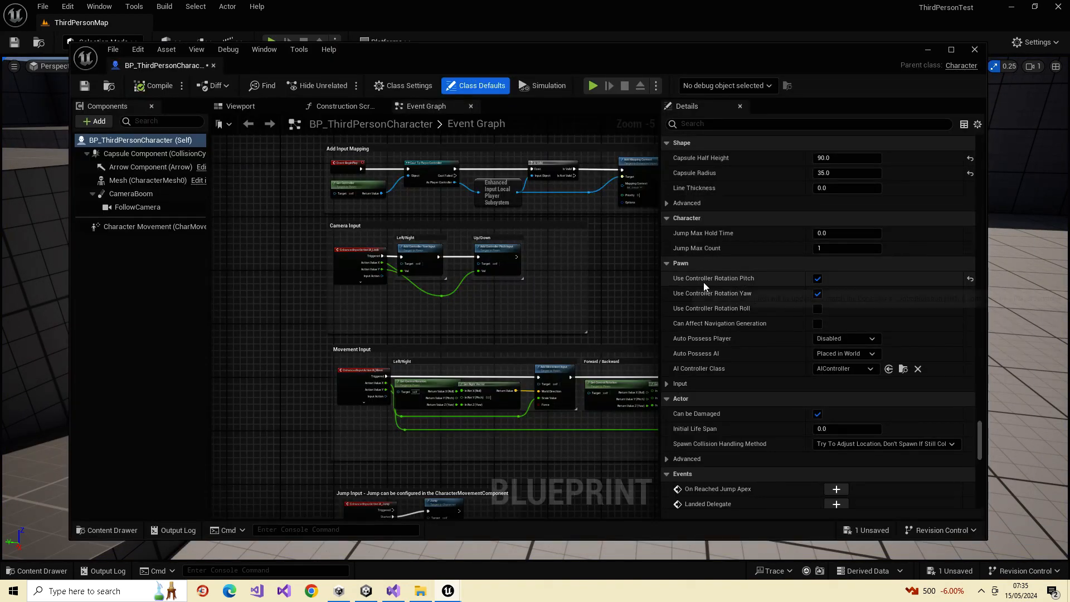
click(817, 294)
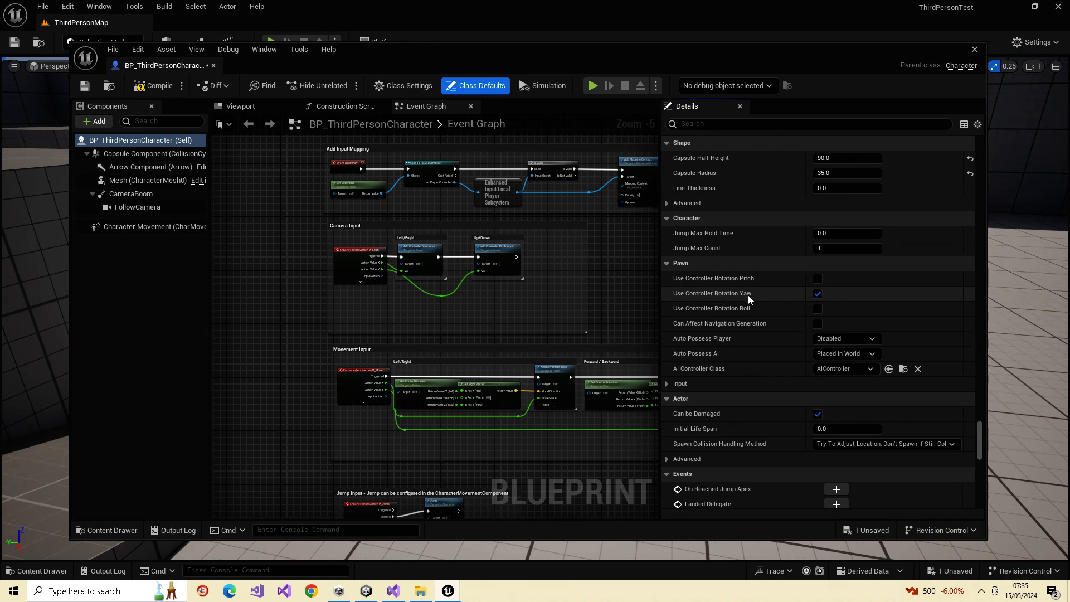
click(817, 294)
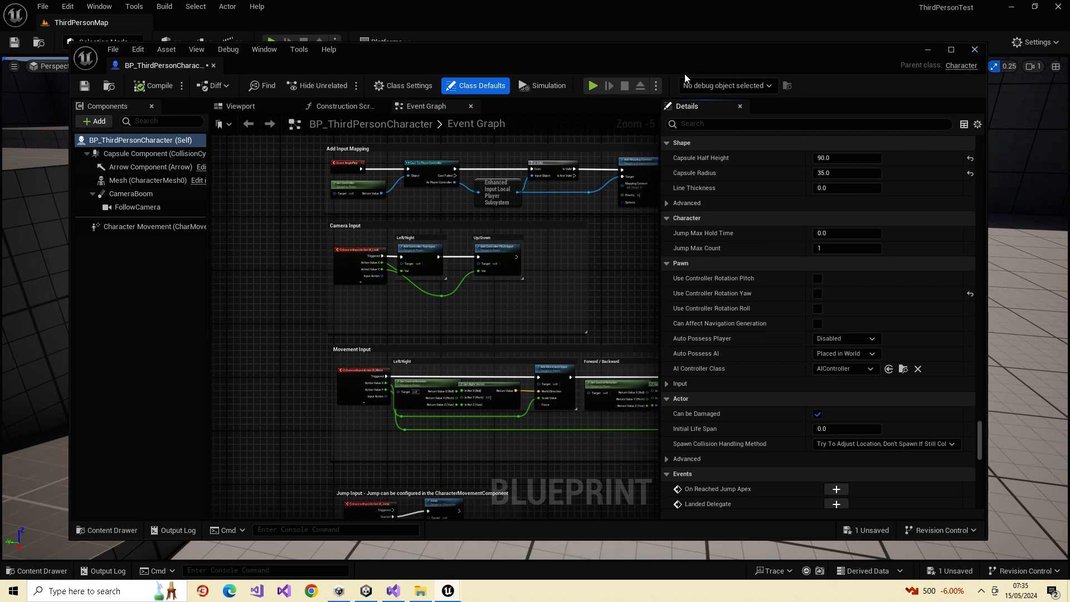
click(975, 50)
- Play the level and run the character in different directions while turning the camera to test movement without controller rotation
click(273, 43)
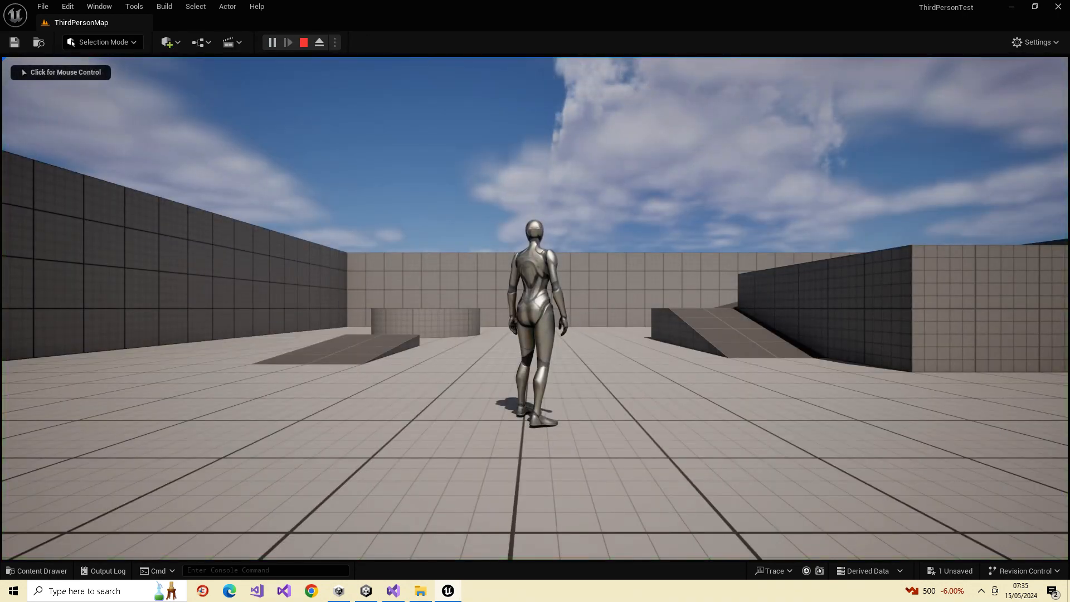
click(535, 308)
key(w)
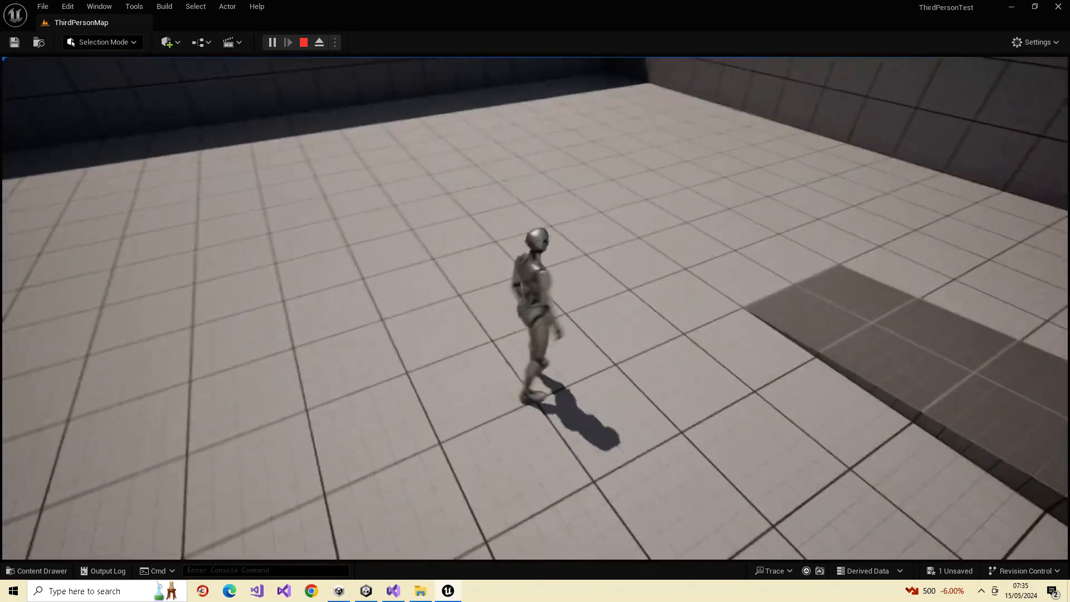
key(w)
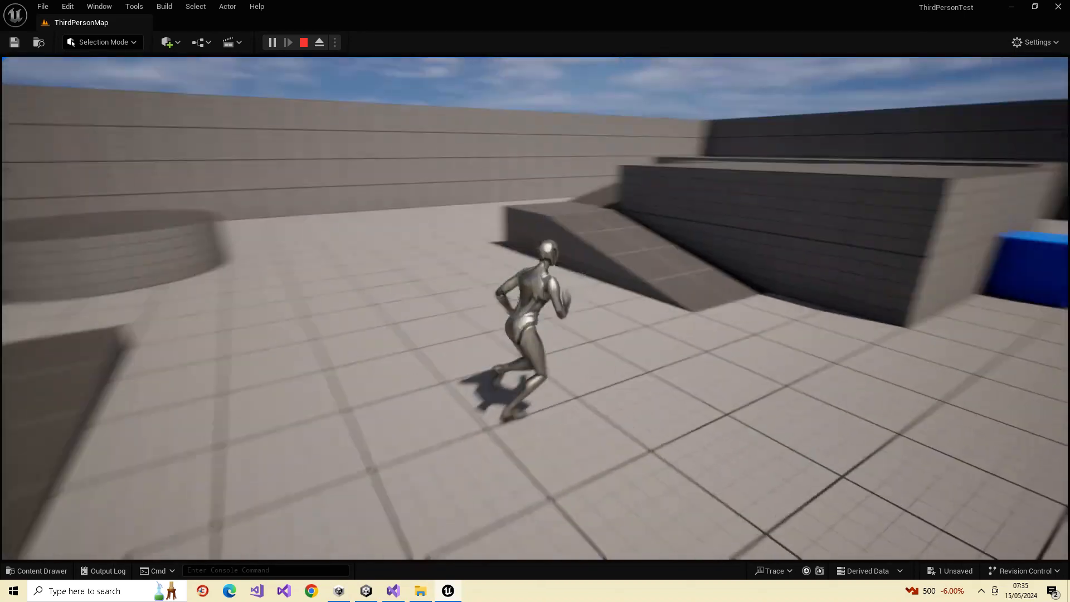
key(a)
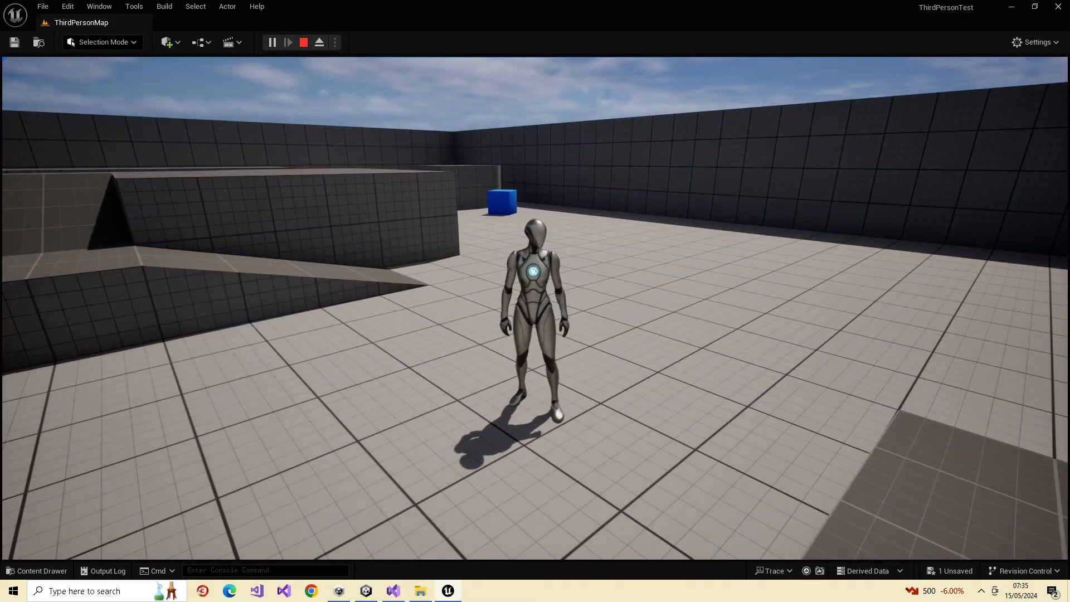
key(w)
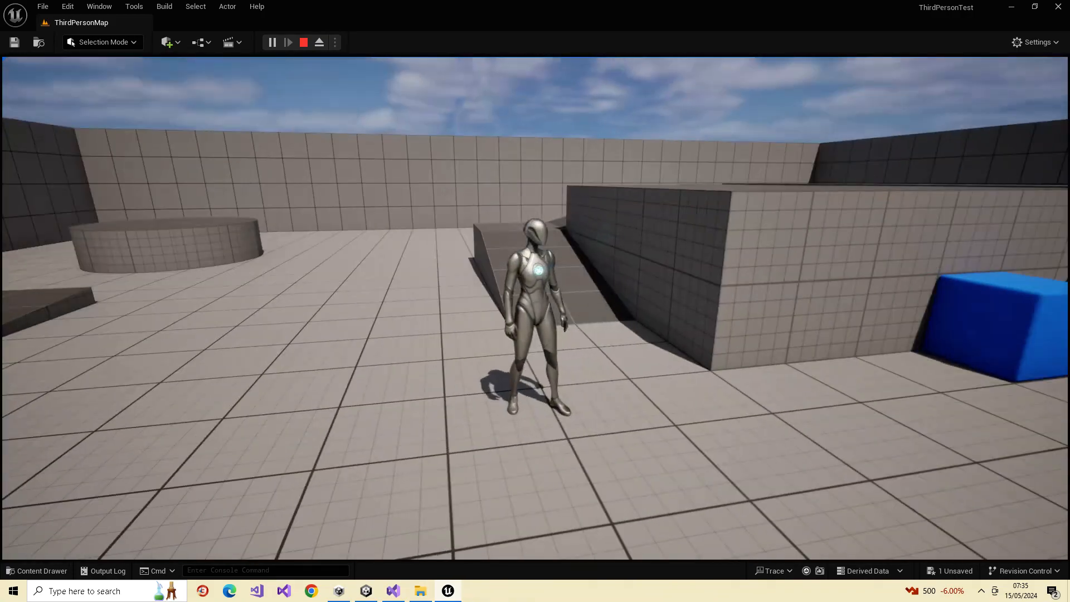
key(w)
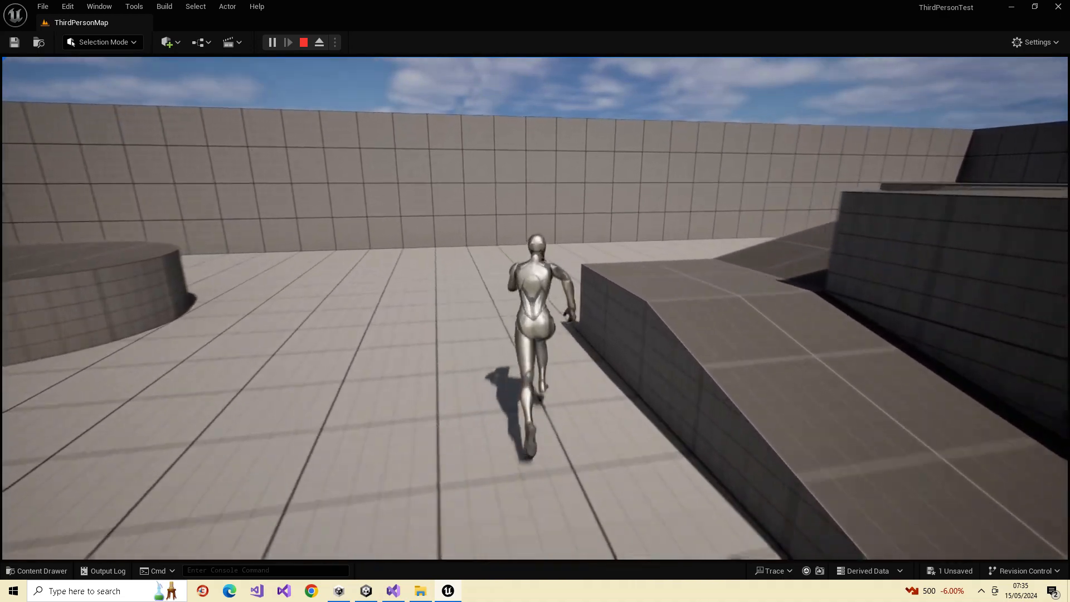
key(a)
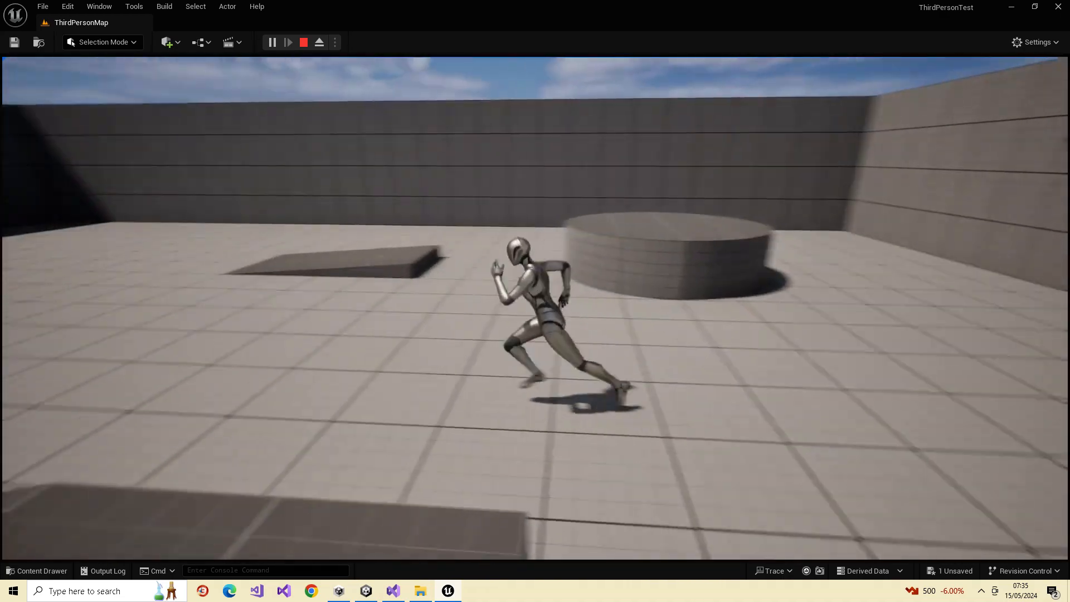
key(w)
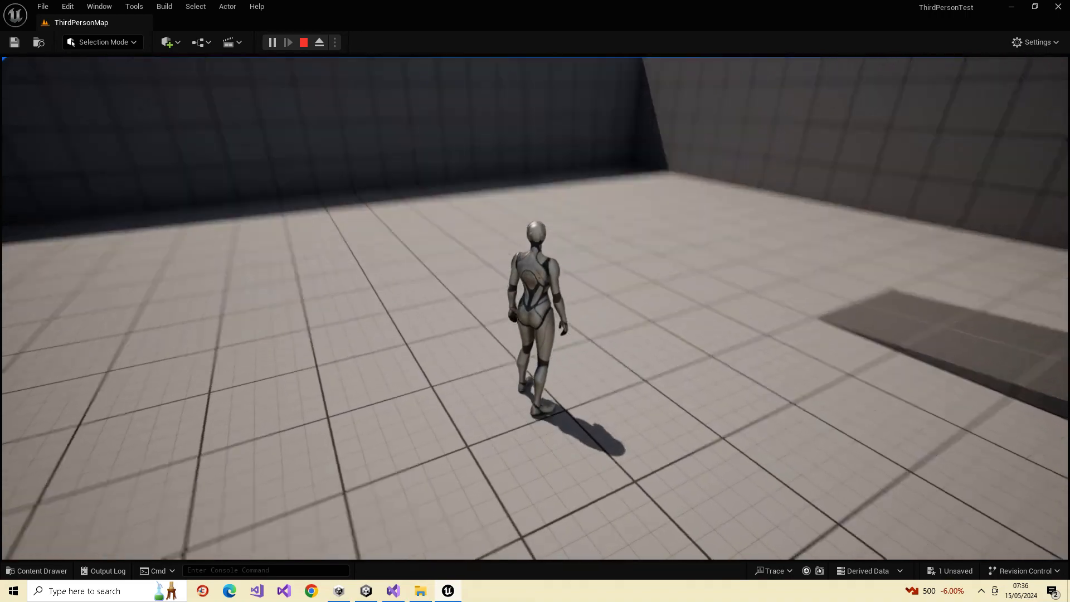
key(Escape)
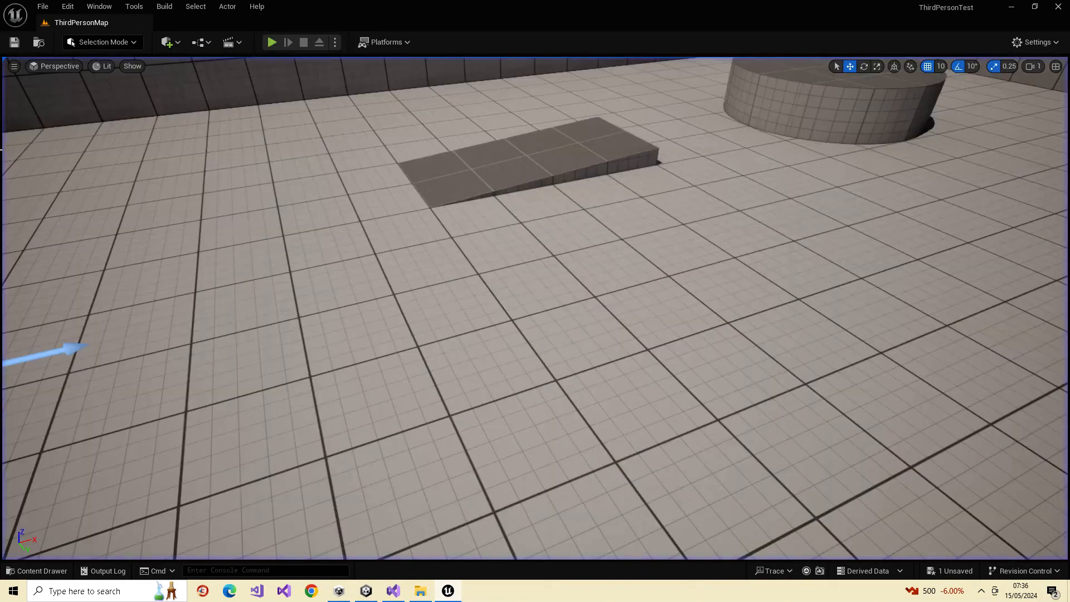
- Reopen the World Settings and locate the BP_ThirdPersonGameMode override asset in the Content Browser
click(68, 6)
mouse_move(99, 6)
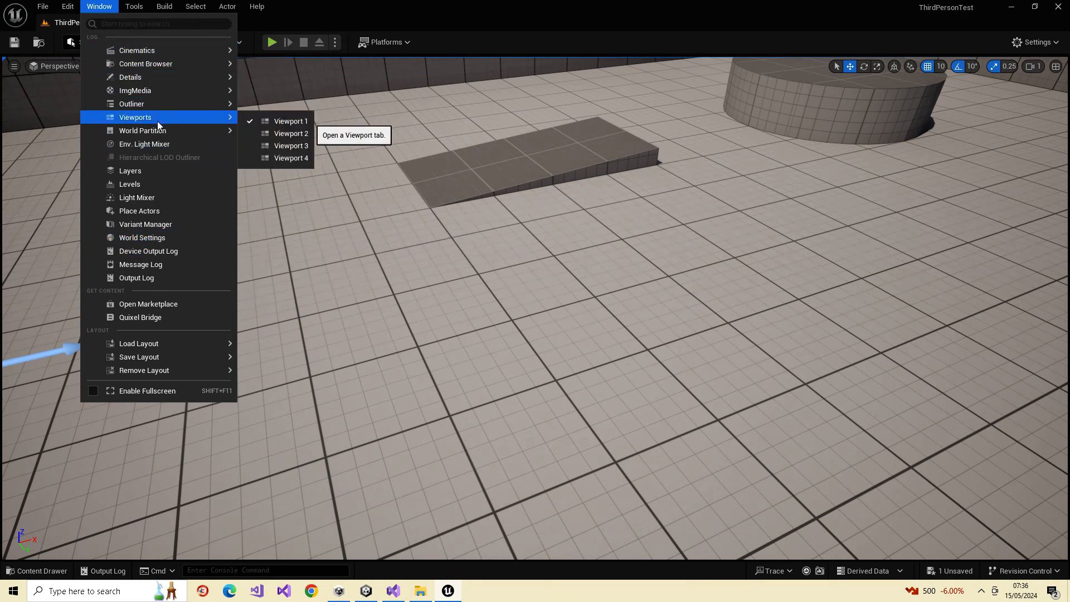
click(156, 238)
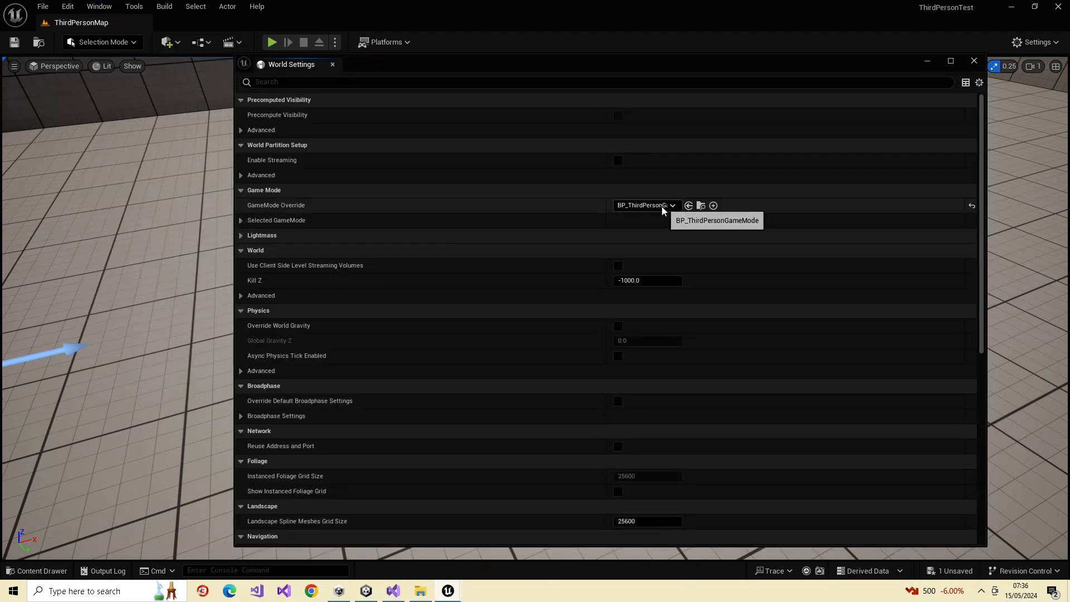
click(647, 205)
click(671, 246)
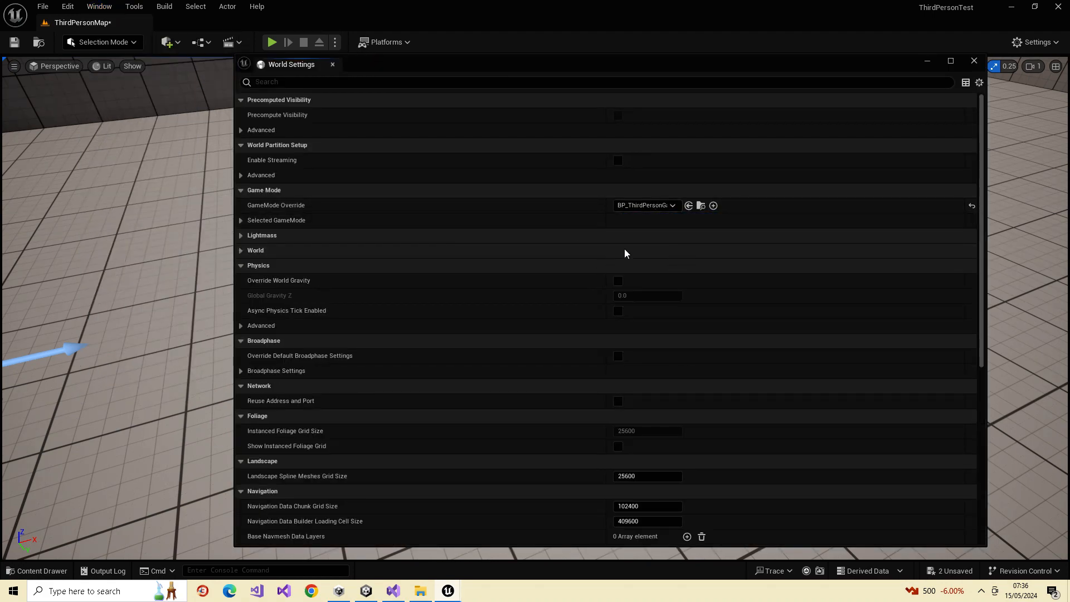
click(649, 209)
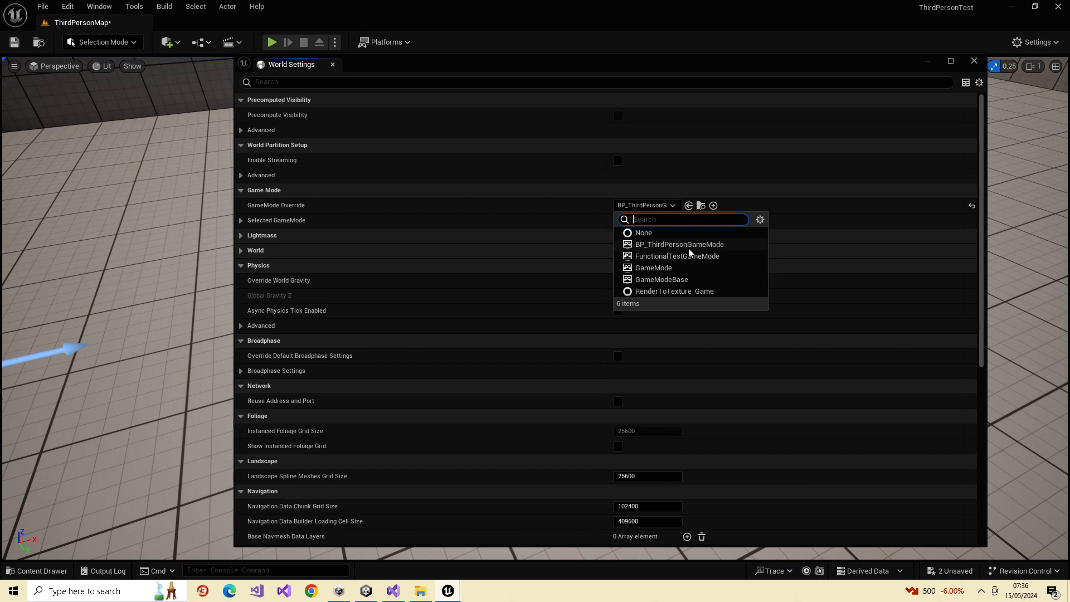
click(701, 205)
click(703, 206)
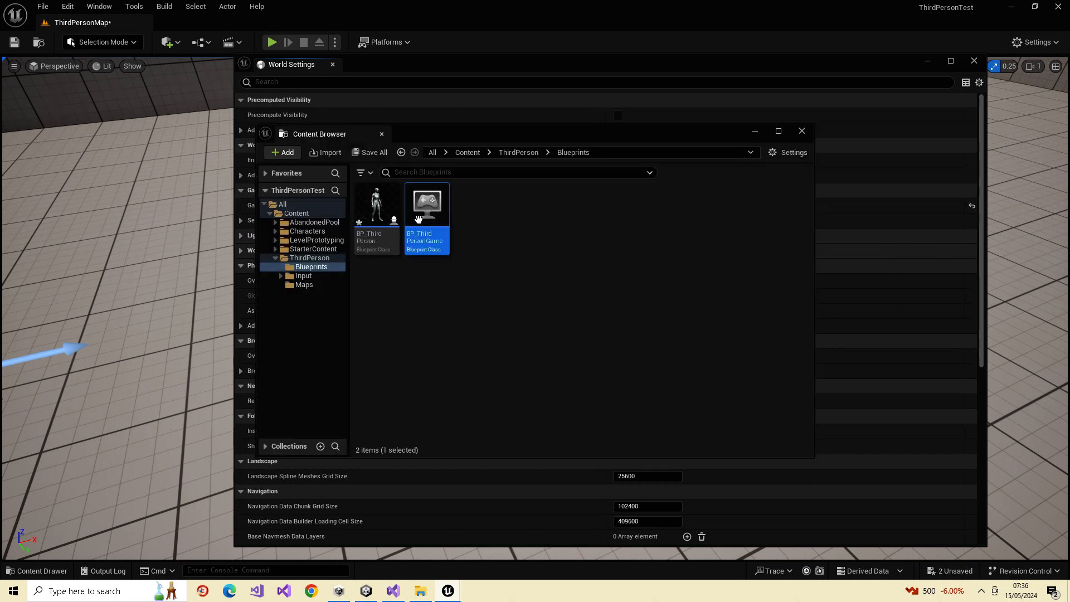
- Open the BP_ThirdPersonCharacter blueprint and look through its class default properties
double_click(393, 220)
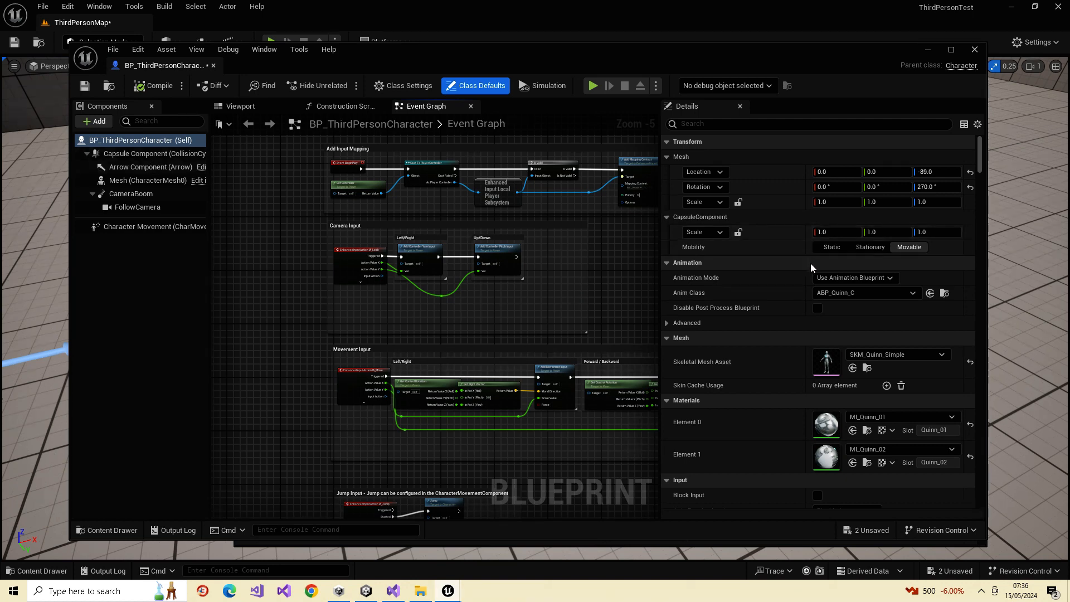
scroll(844, 316, down, 5)
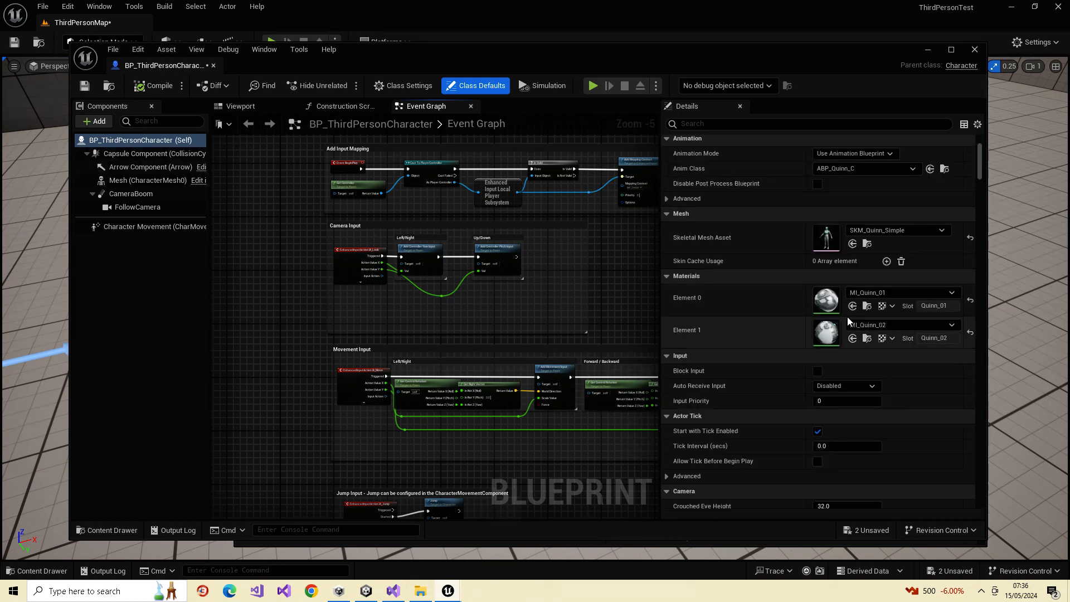
scroll(848, 316, down, 7)
scroll(853, 330, down, 15)
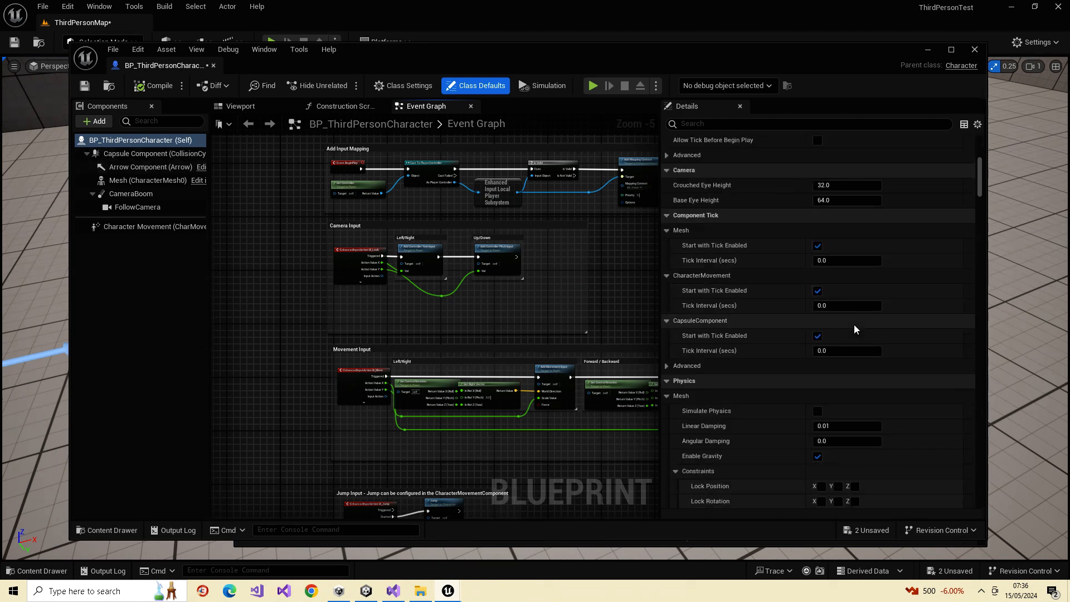
scroll(850, 329, down, 12)
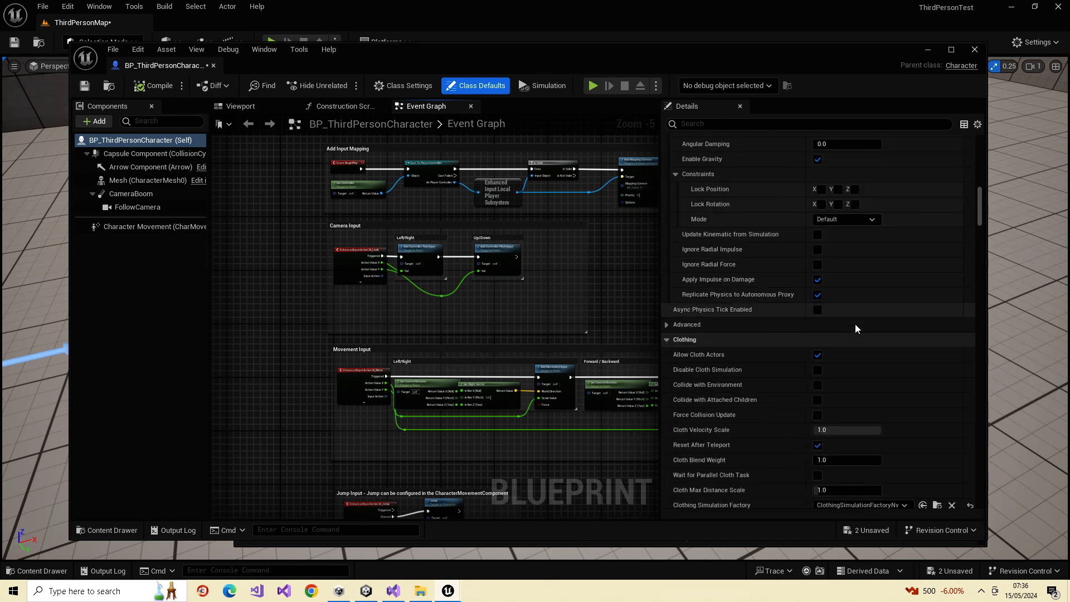
scroll(860, 340, down, 12)
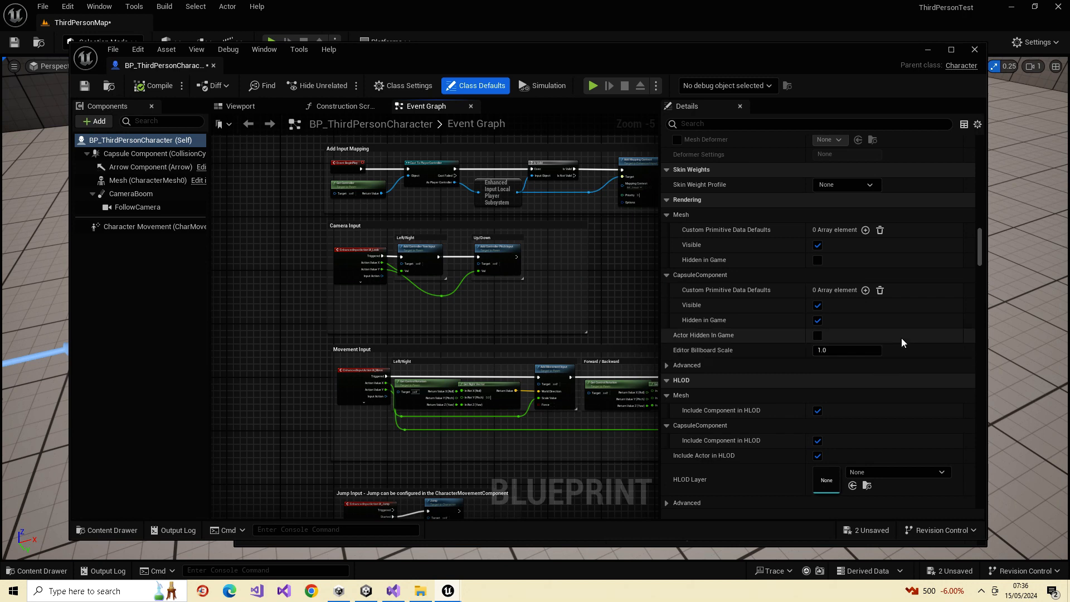
scroll(878, 344, down, 4)
scroll(846, 333, down, 12)
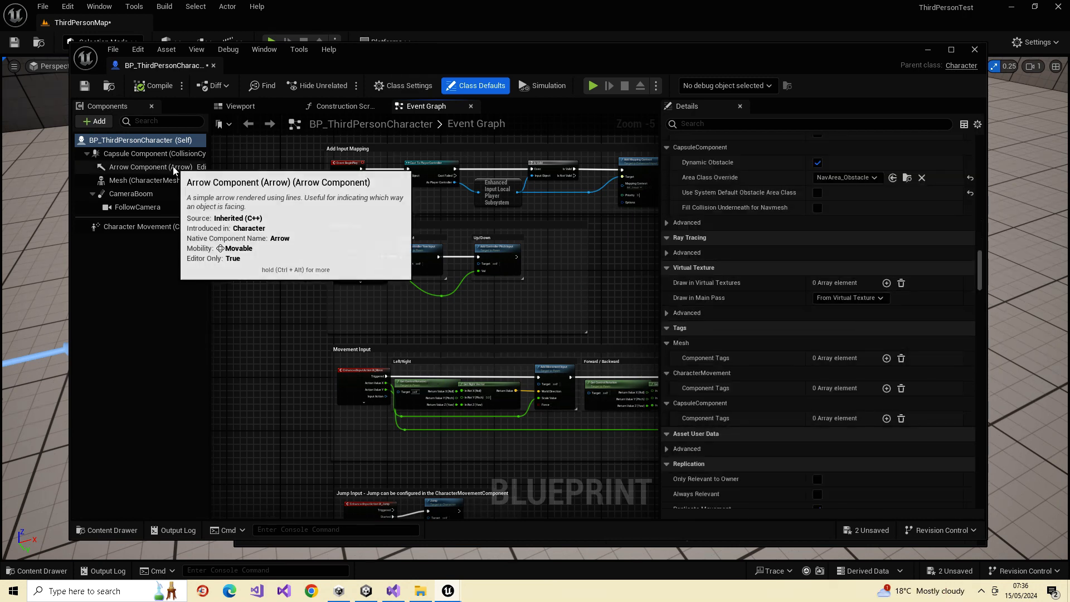
scroll(875, 324, down, 4)
scroll(862, 342, down, 2)
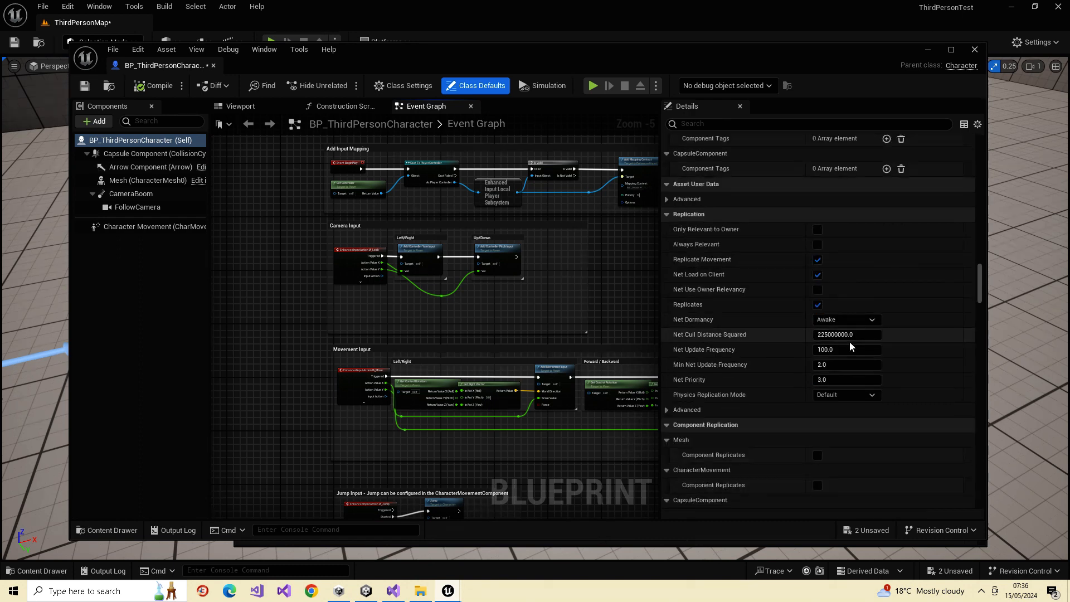
- Disable Use Pawn Control Rotation in the CameraBoom component's Camera Settings and compile the blueprint
click(131, 193)
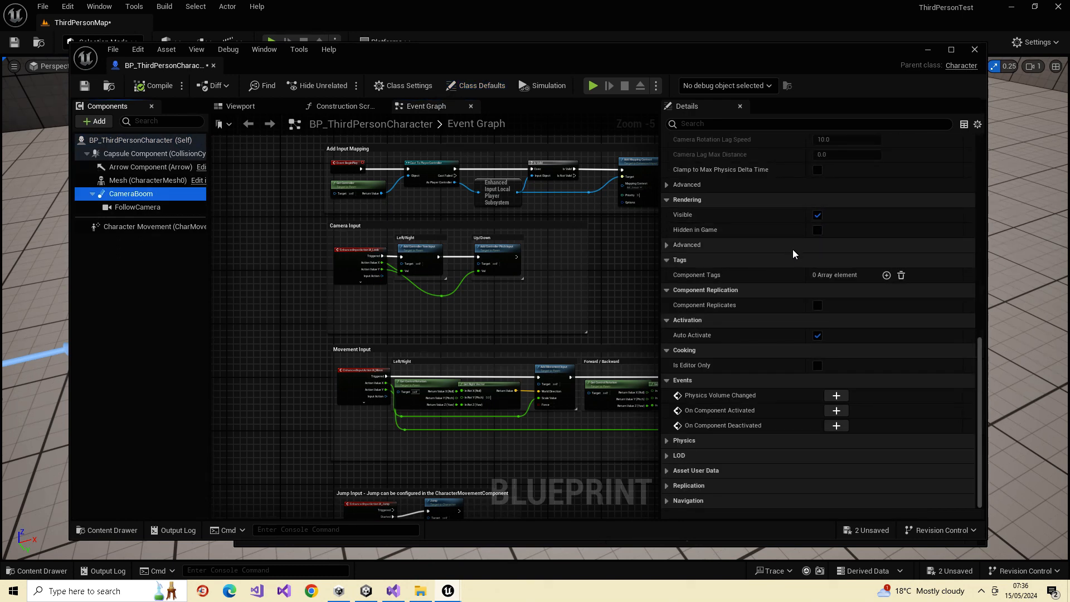
scroll(813, 289, up, 11)
scroll(857, 291, up, 4)
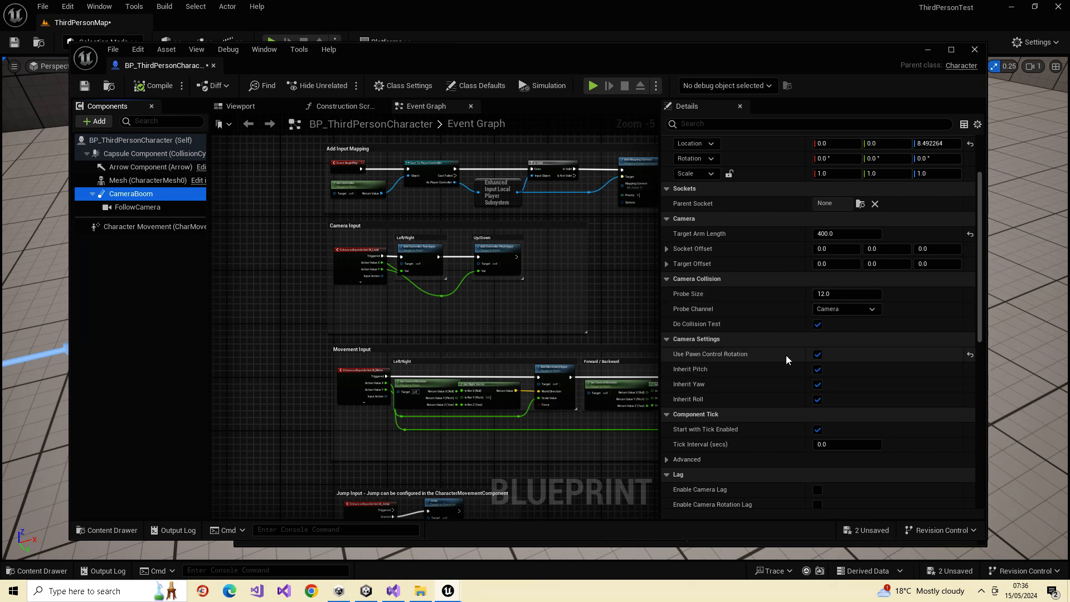
click(818, 355)
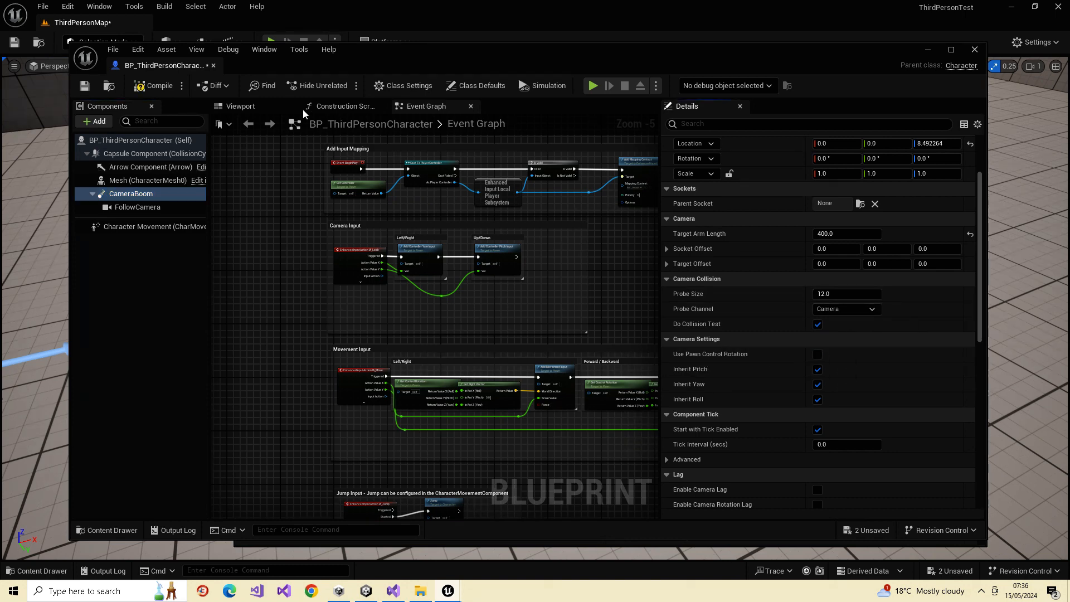
click(149, 91)
- Move the blueprint window off the level viewport and close the Content Browser and World Settings windows
drag(390, 61, 1069, 32)
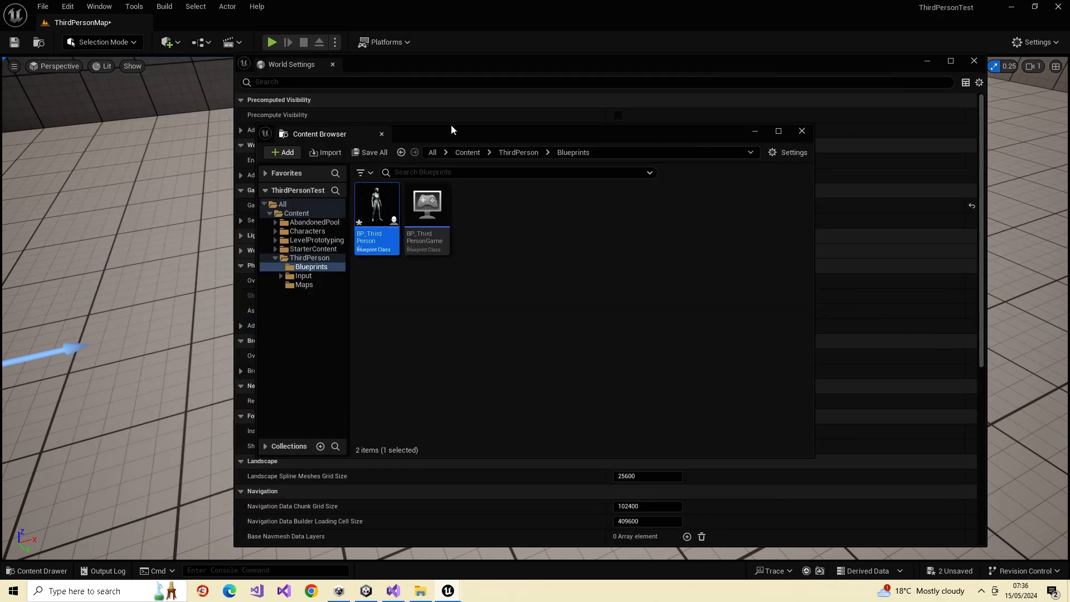
click(802, 131)
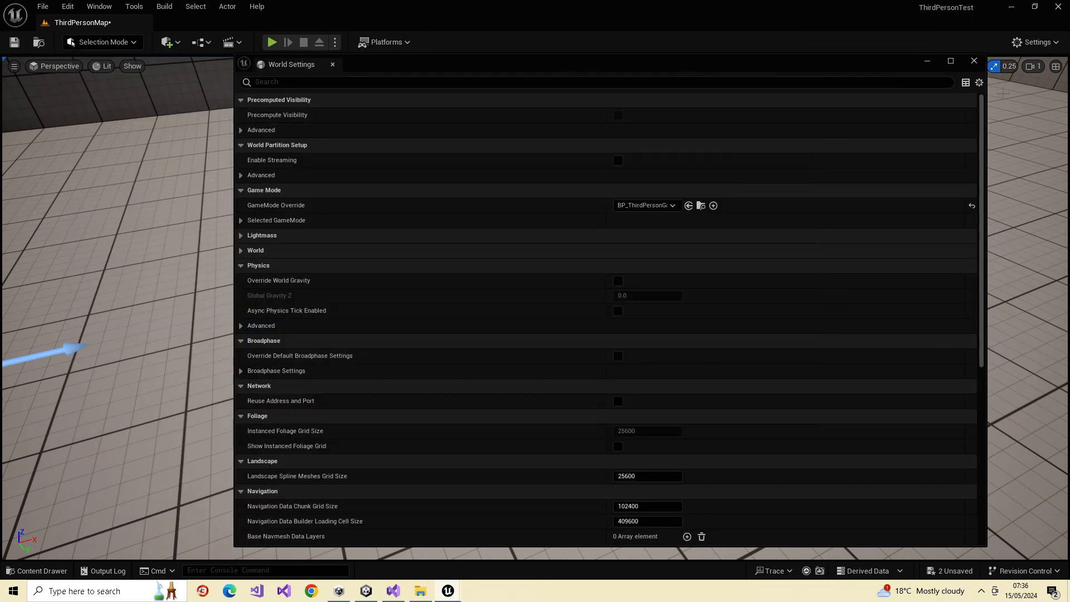
click(974, 61)
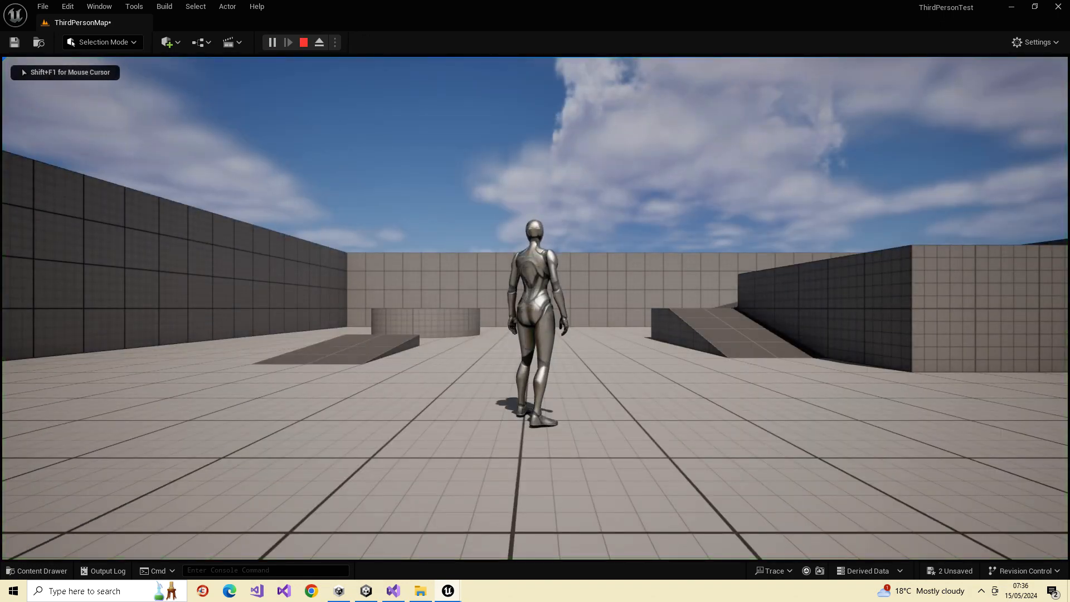
- Play the level, run the character forward around the map to test the camera without pawn control rotation, and stop
key(w)
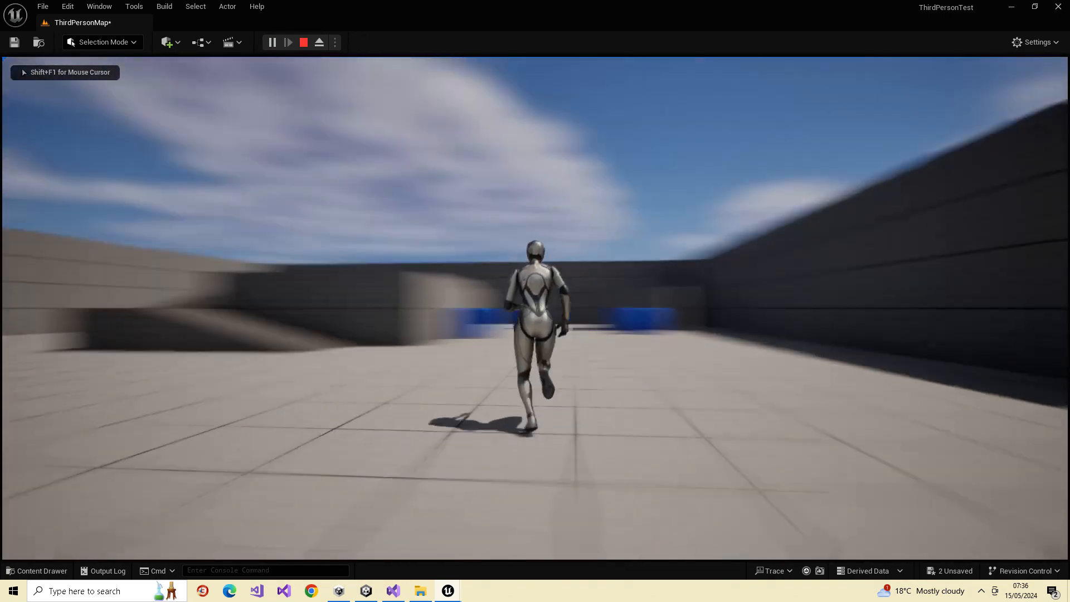
key(w)
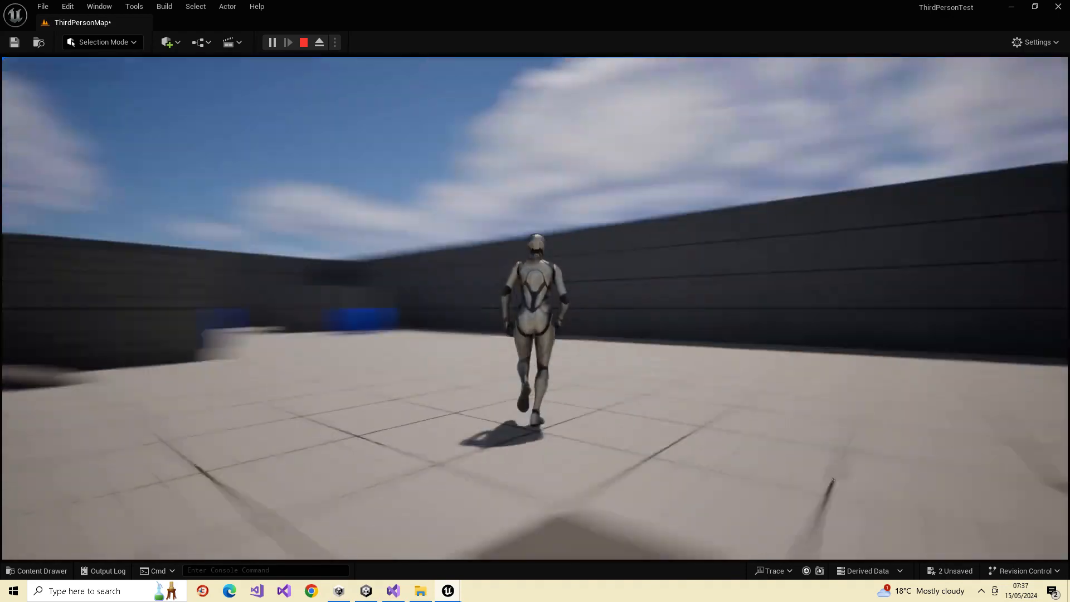
key(w)
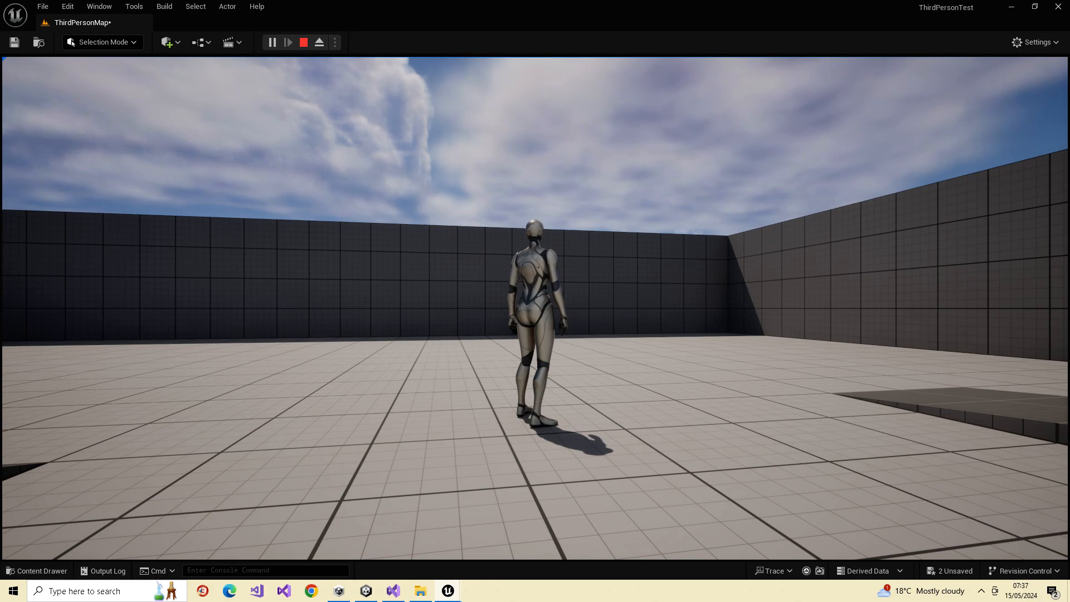
key(w)
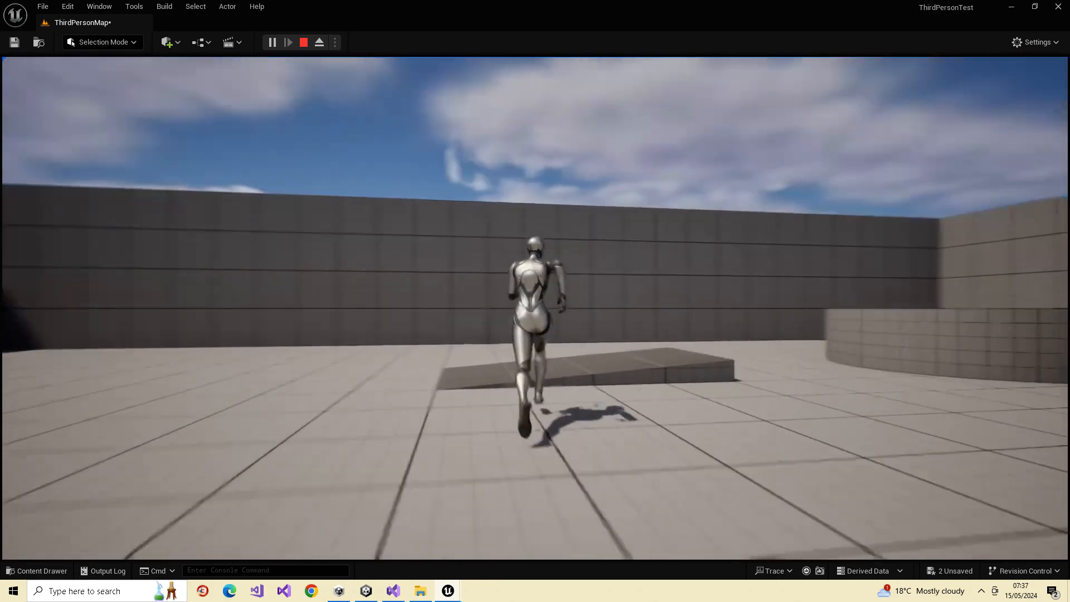
key(w)
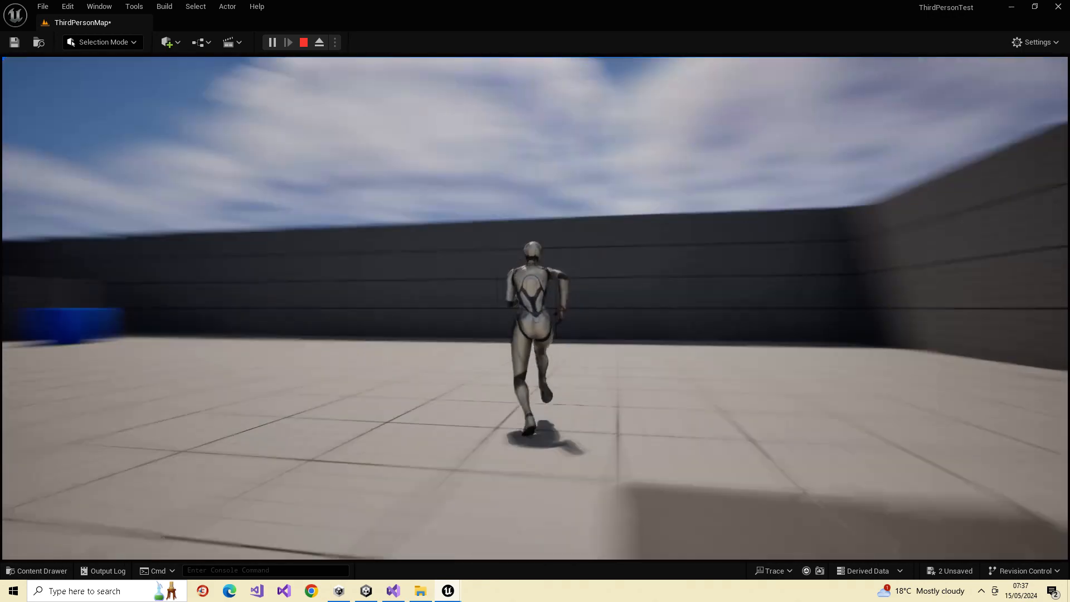
key(w)
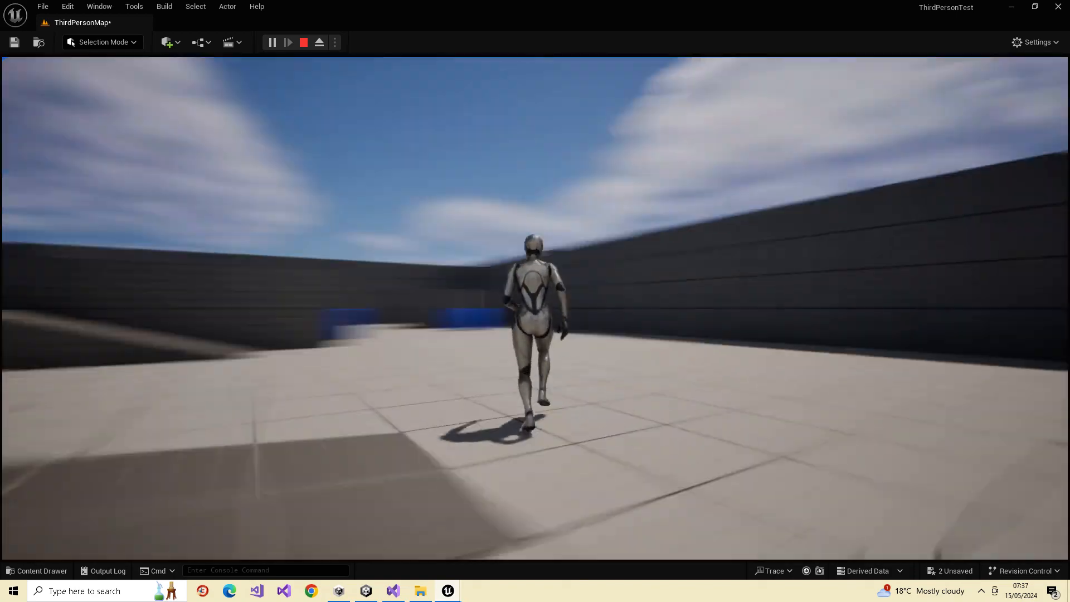
key(w)
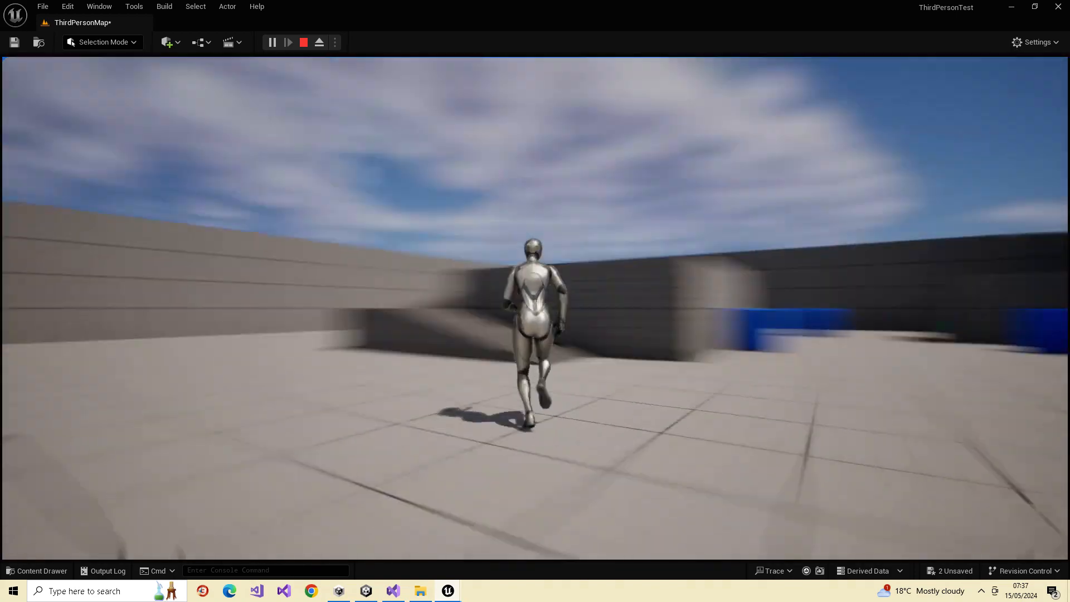
key(w)
key(w)
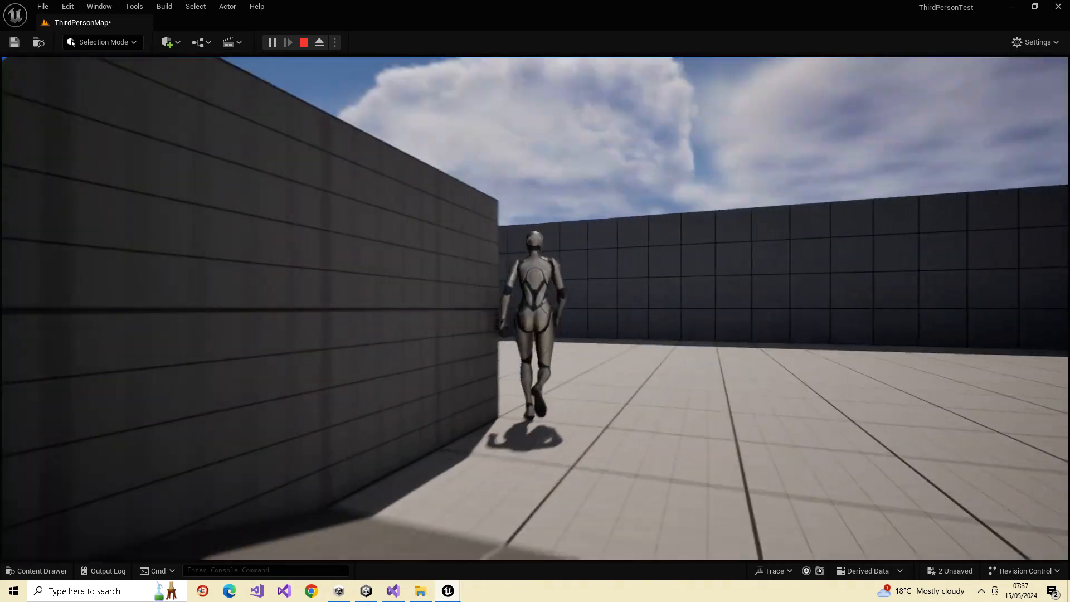
key(w)
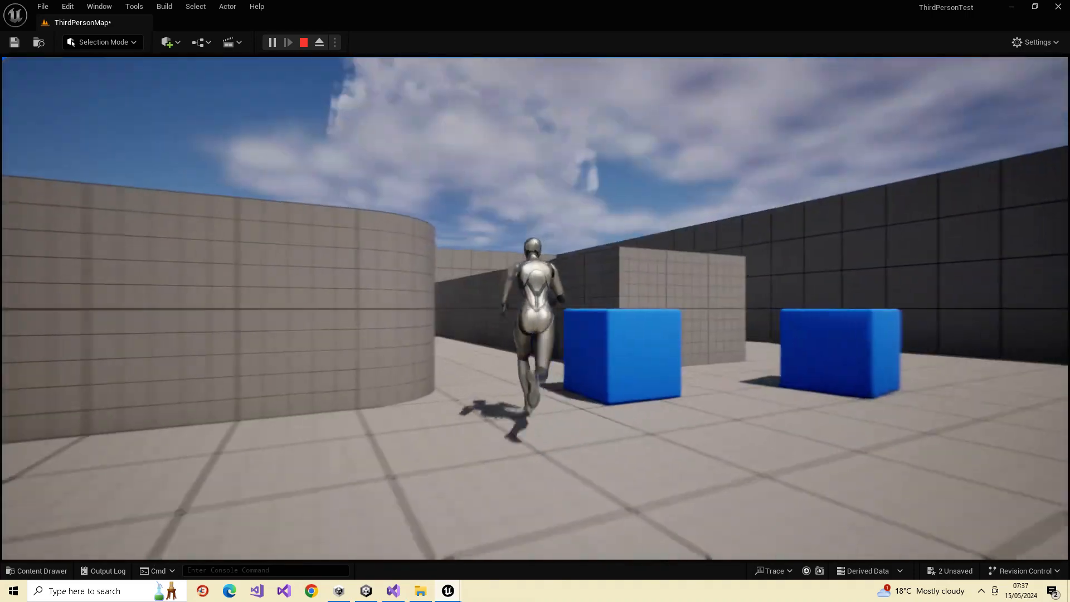
key(w)
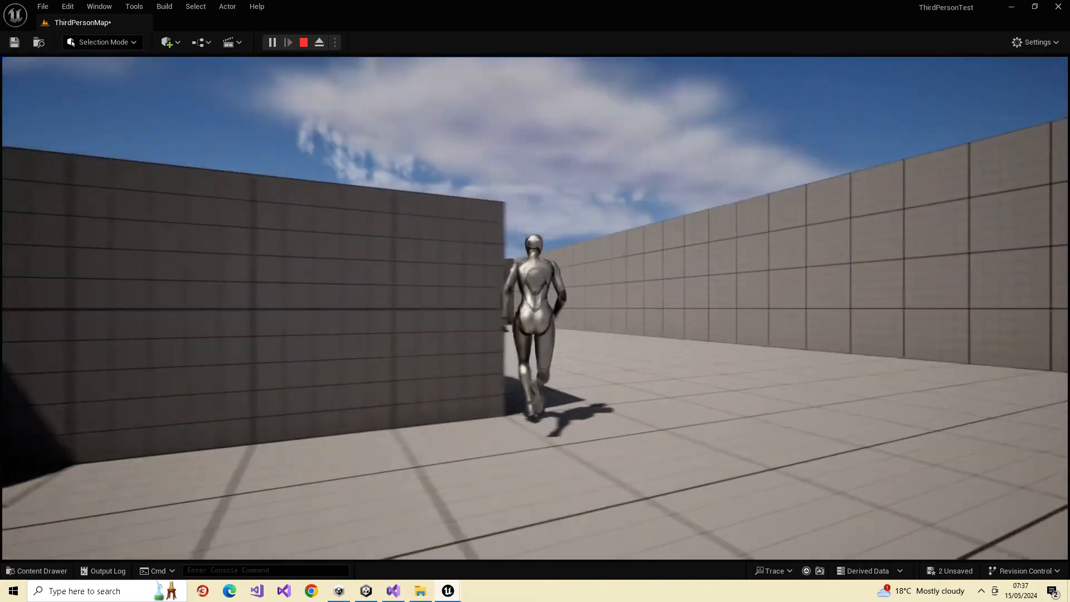
key(w)
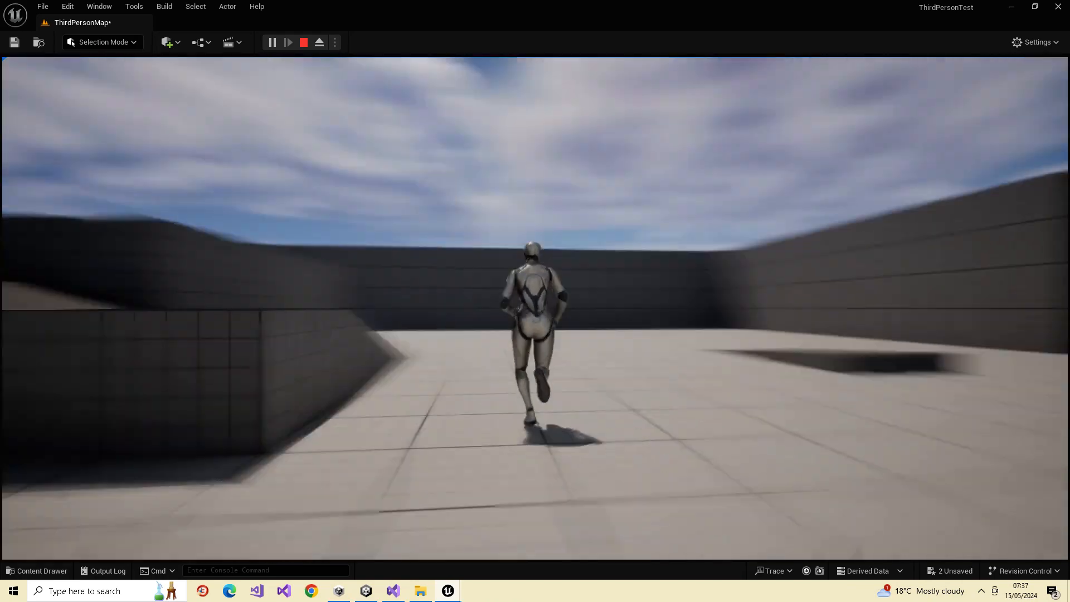
key(w)
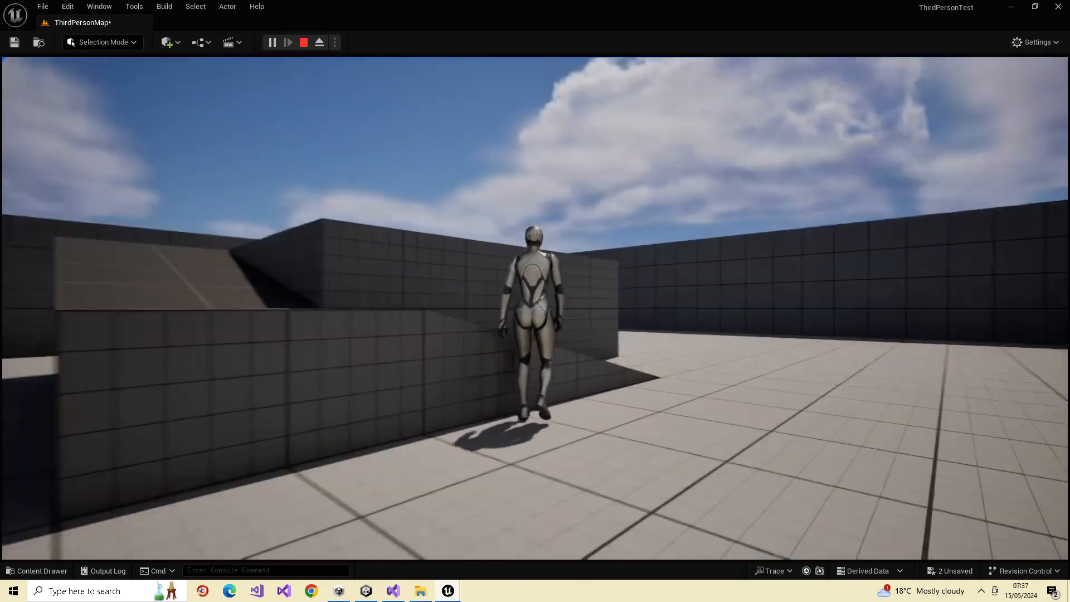
key(Escape)
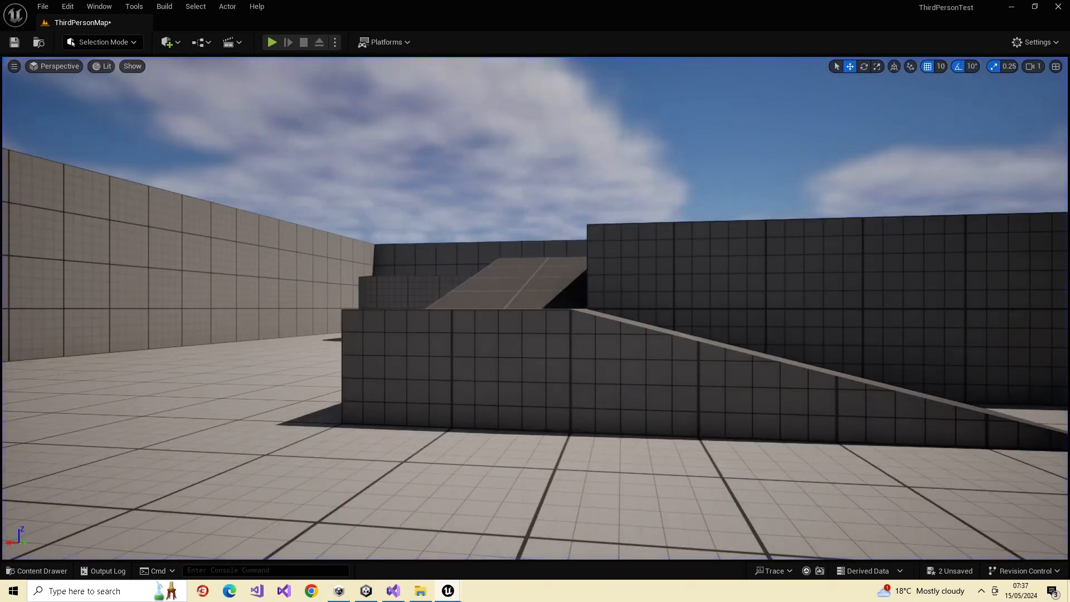
- Bring back the character blueprint, re-enable Use Pawn Control Rotation on the CameraBoom, and move the window off the viewport again
drag(1069, 6, 544, 49)
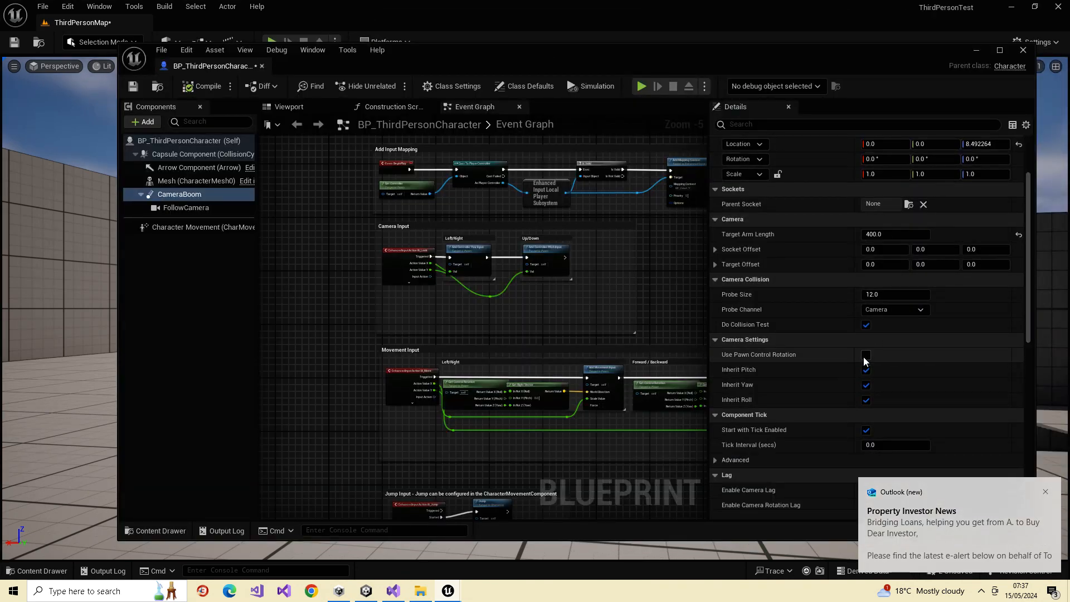
click(866, 356)
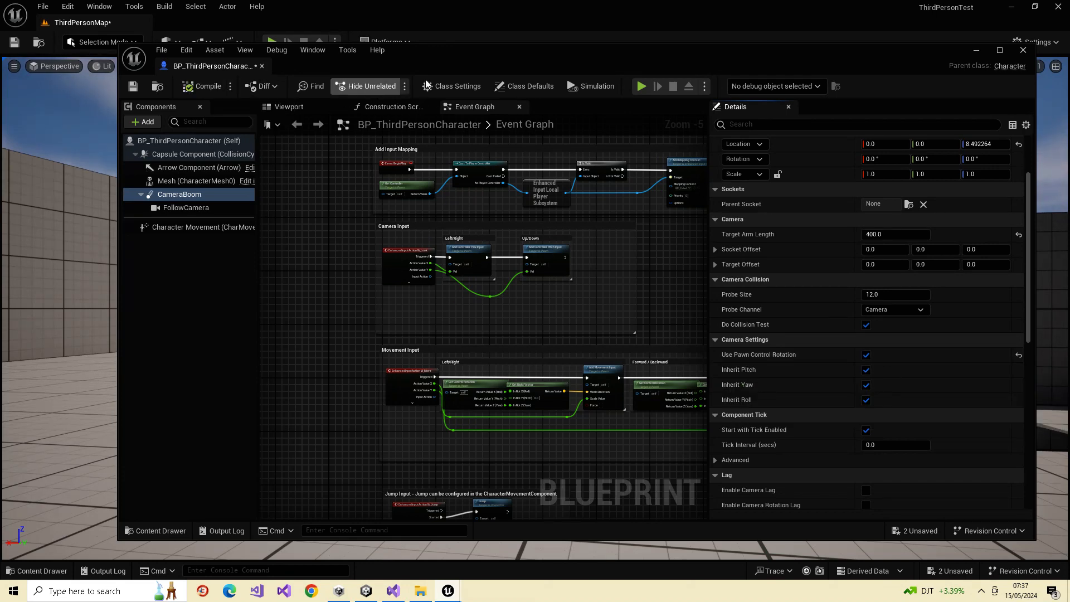
drag(635, 52, 1069, 50)
- Play the level again, orbit the camera and run the character forward and sideways to test pawn control rotation, and stop
key(alt+p)
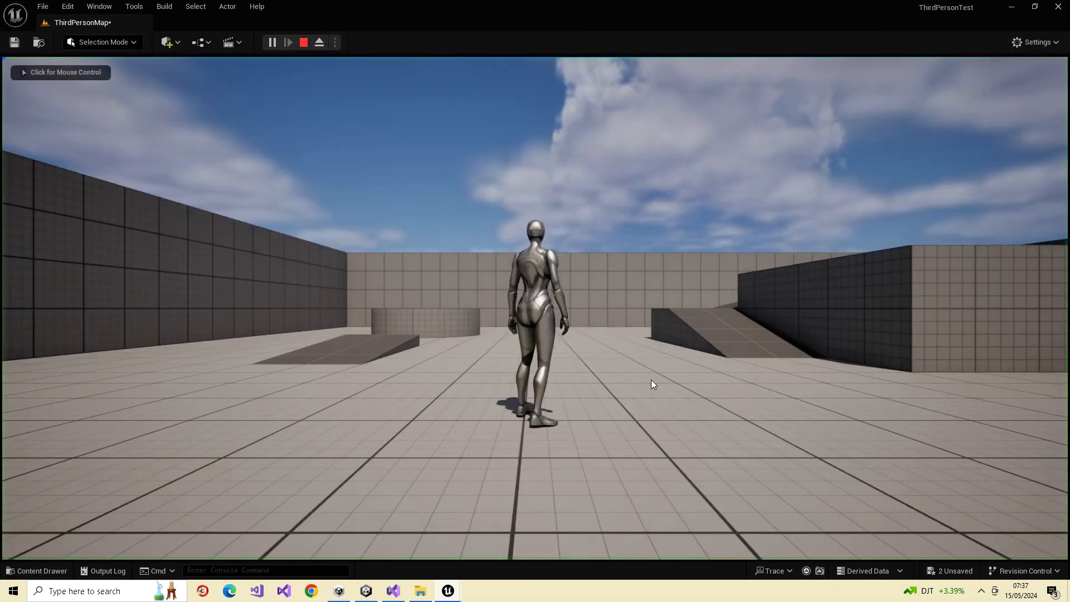
click(946, 386)
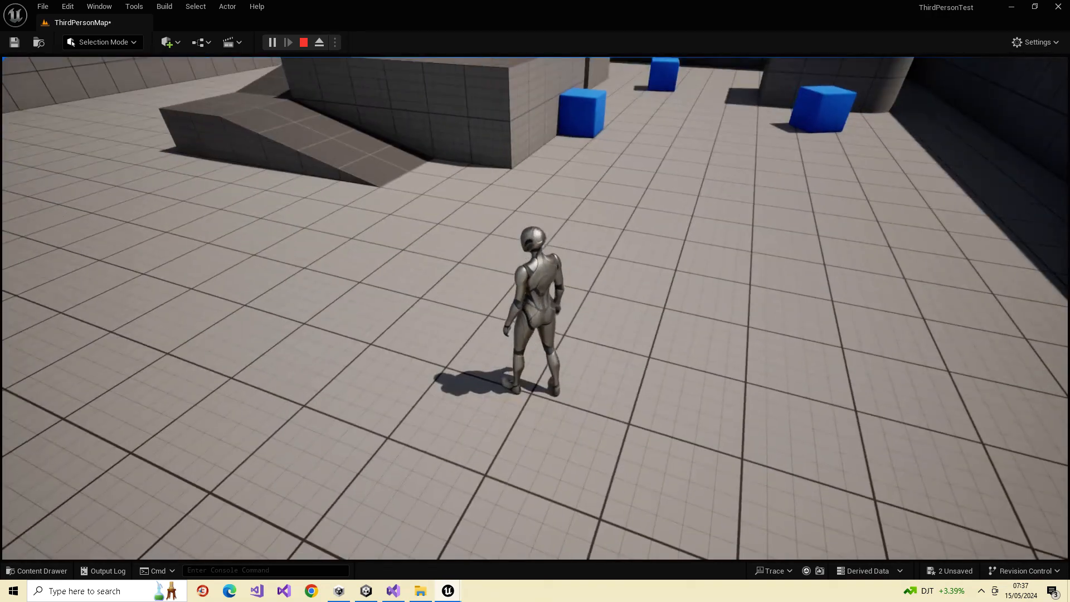
key(w)
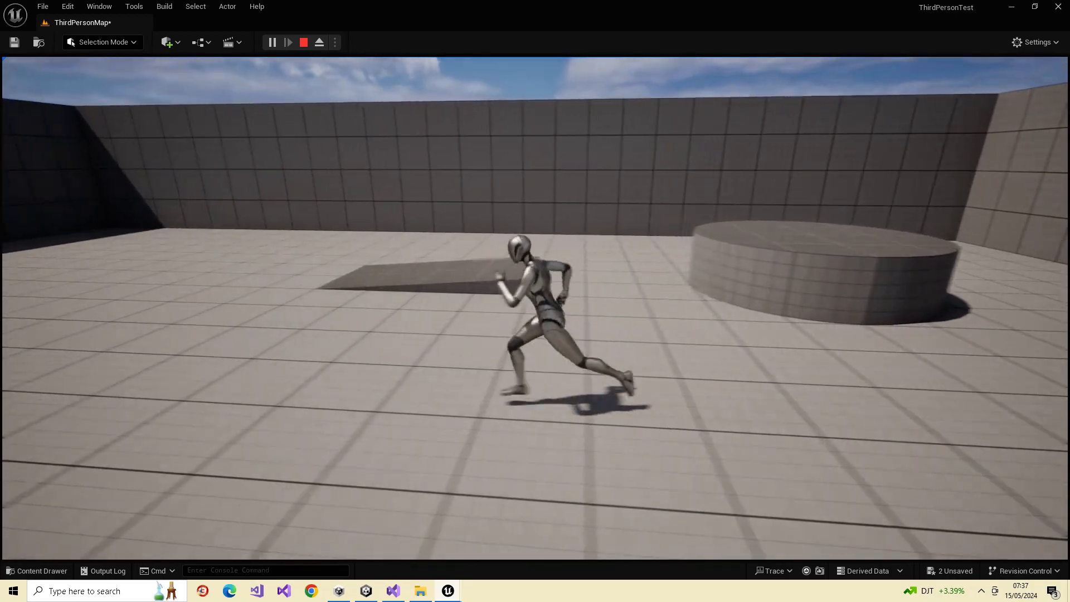
key(d)
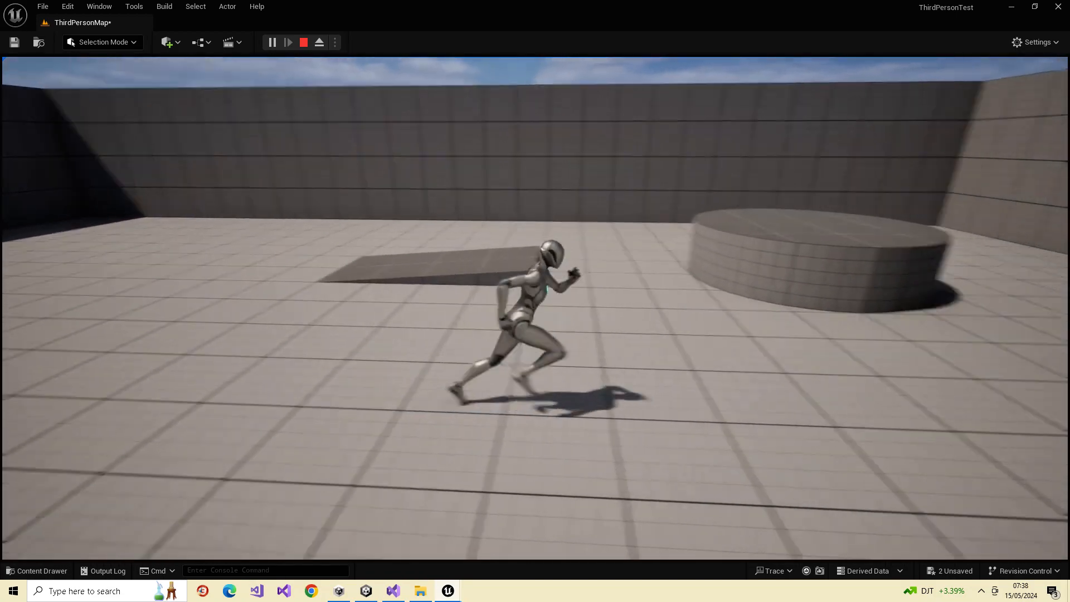
key(shift+F1)
key(Escape)
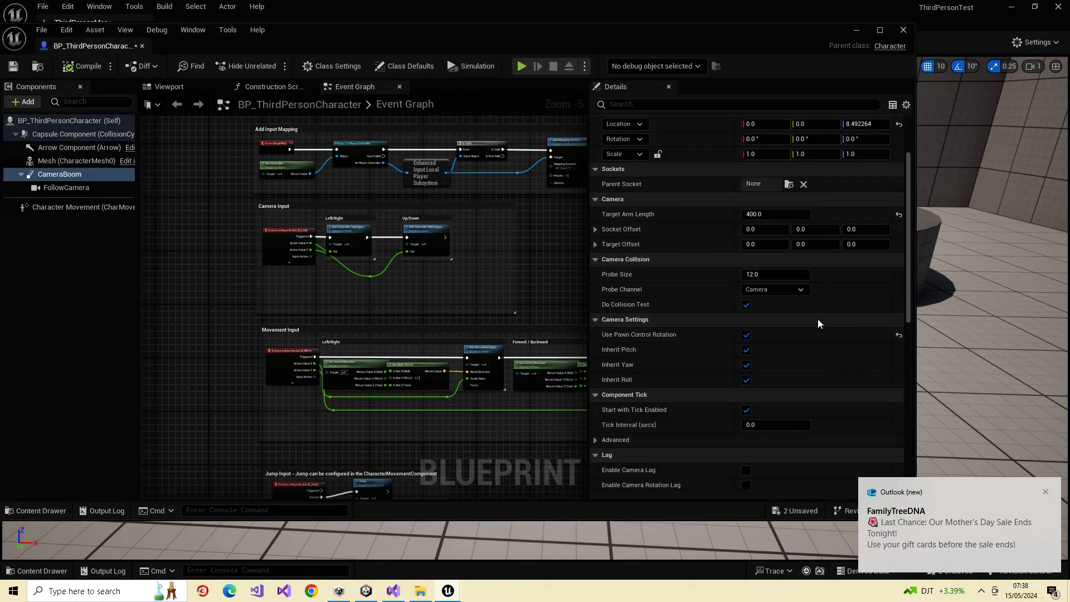
- Select the Character Movement component and review its movement properties down to the Rotation Settings
click(84, 208)
scroll(813, 374, down, 2)
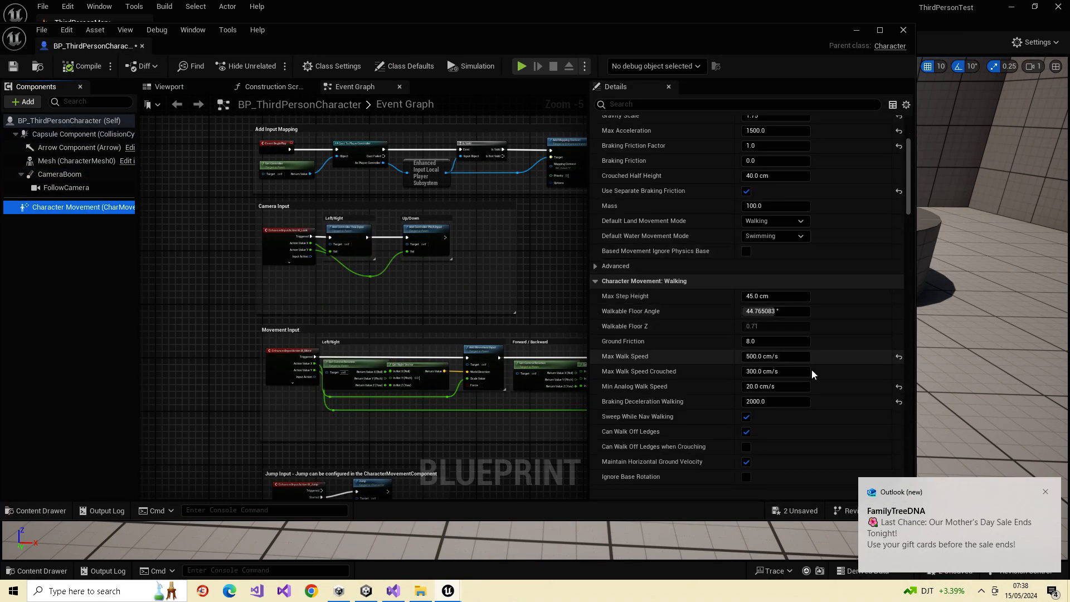
scroll(808, 352, down, 10)
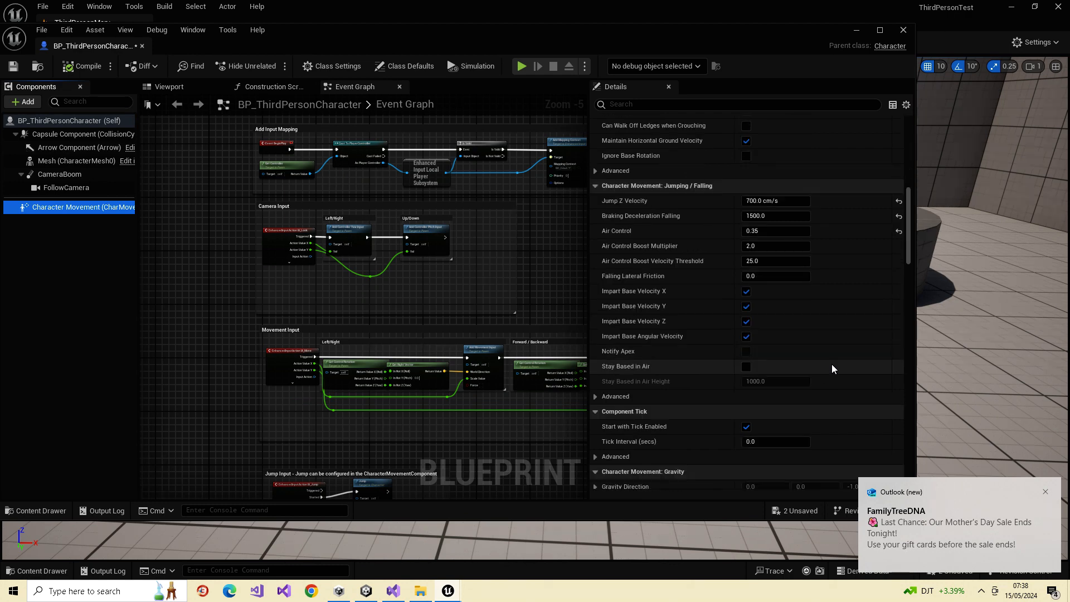
scroll(834, 366, down, 8)
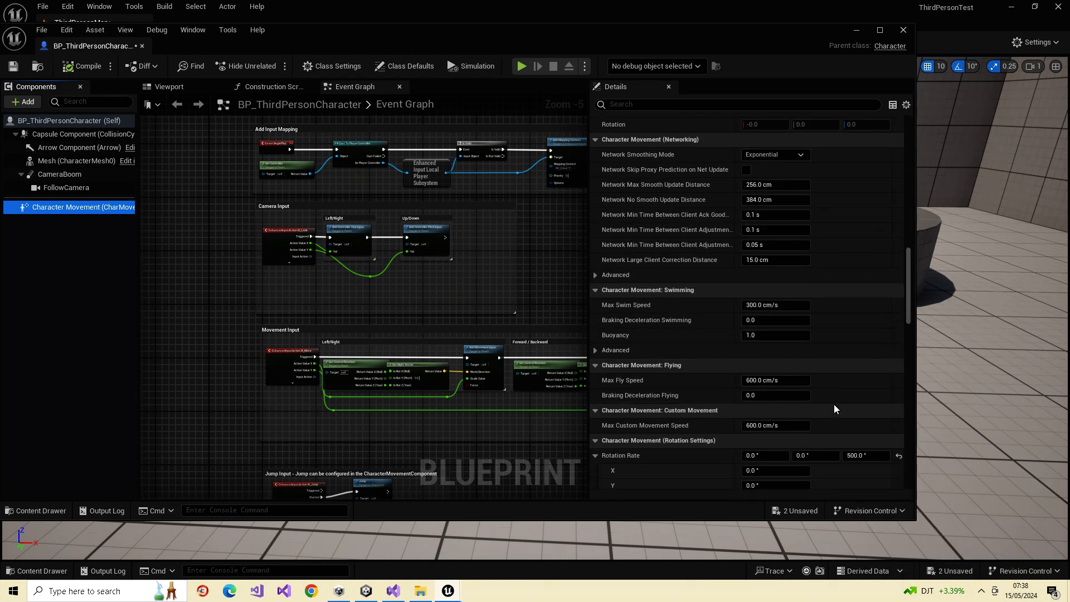
scroll(836, 407, down, 4)
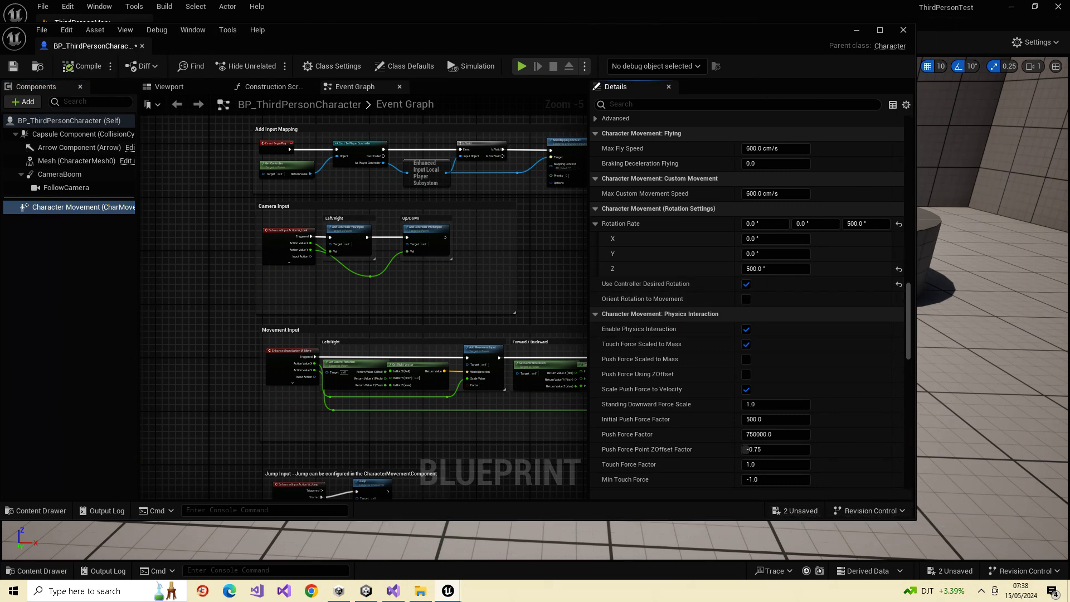
- Play the level, run the character forward and sideways while turning the camera to test Use Controller Desired Rotation, and stop
right_drag(992, 279, 931, 362)
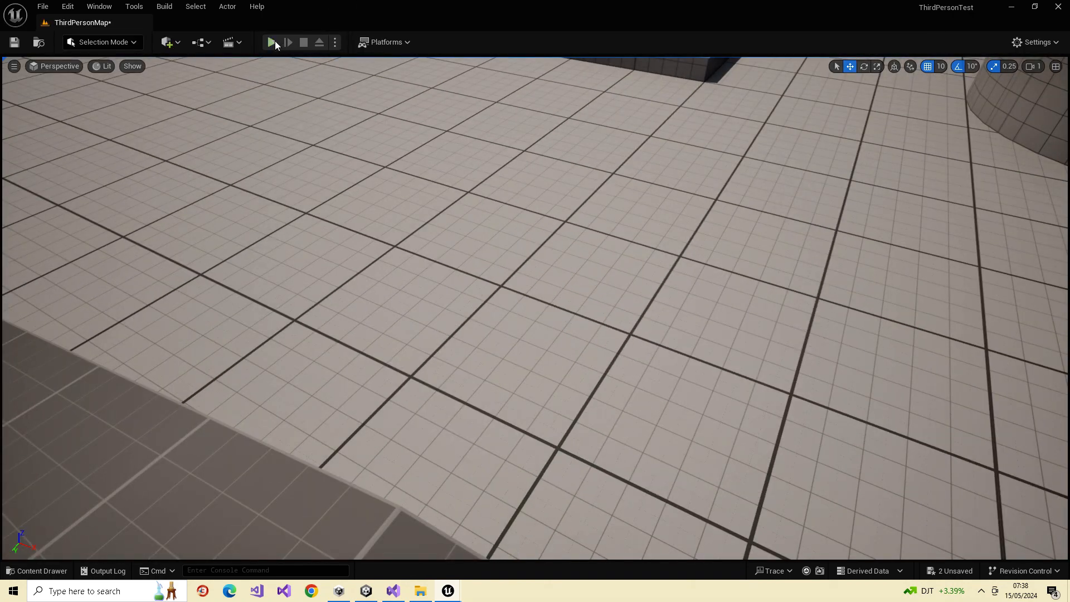
click(274, 43)
key(w)
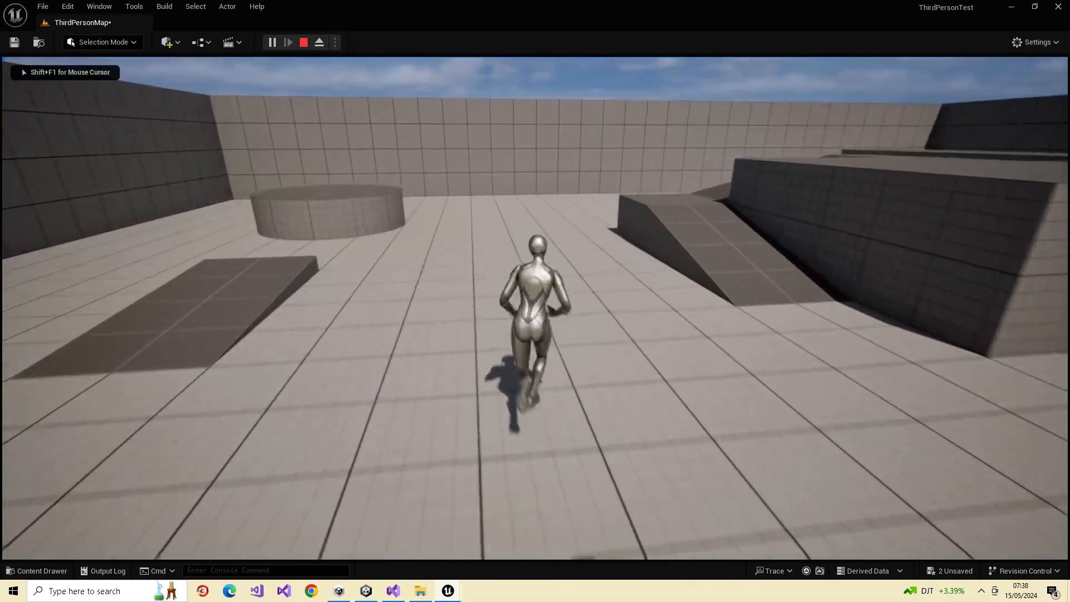
key(a)
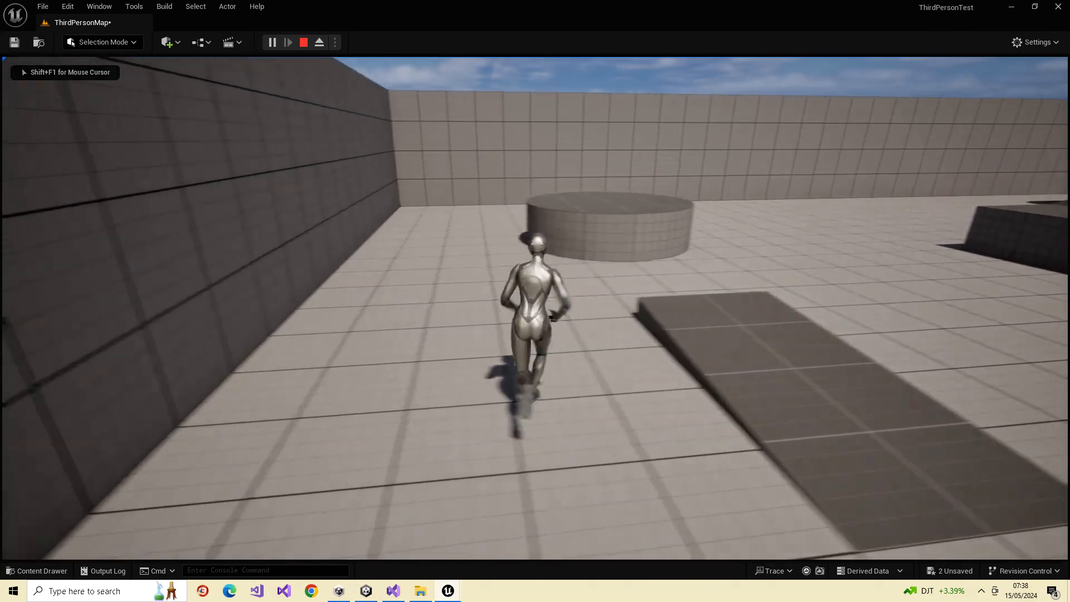
key(d)
key(w)
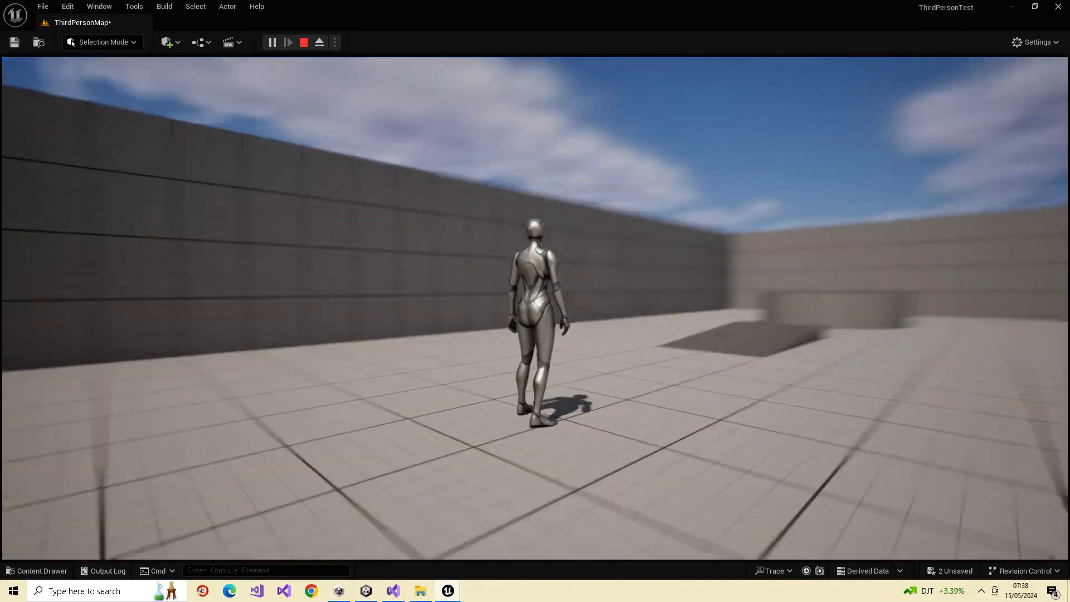
key(w)
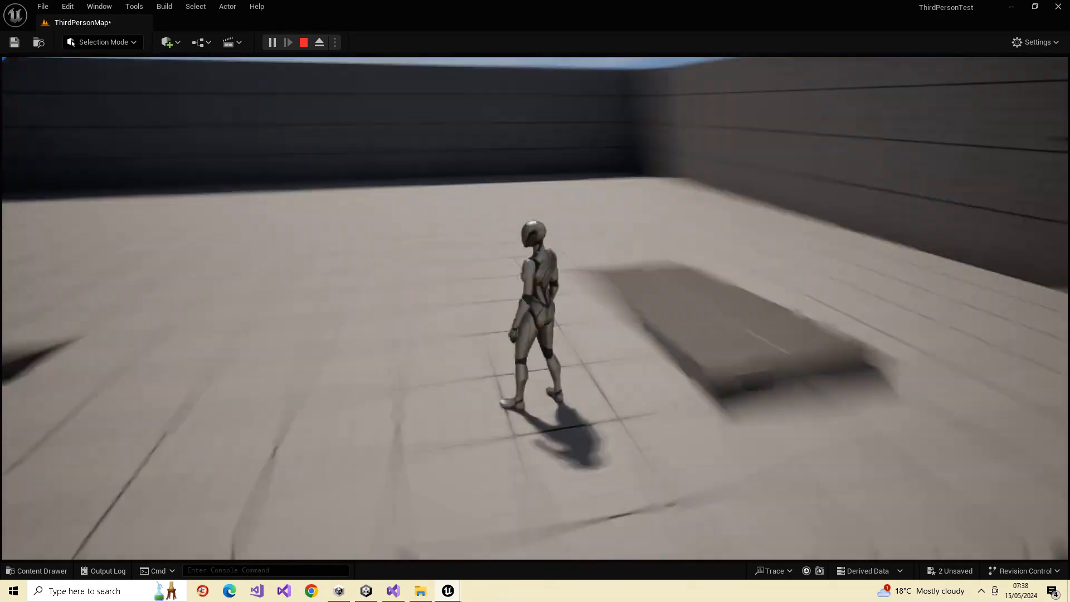
key(Escape)
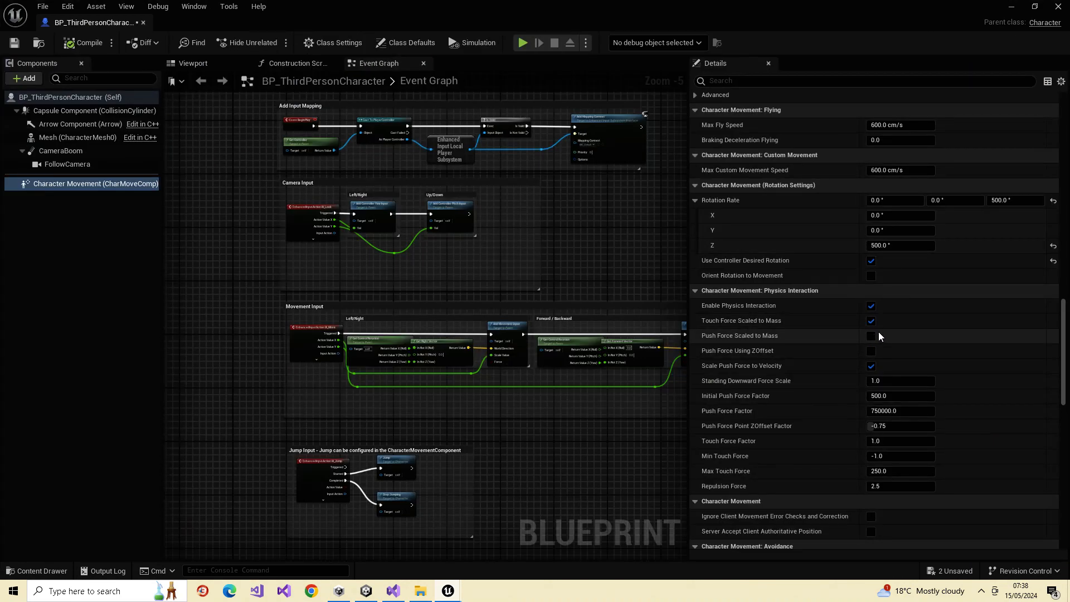
- Disable Use Controller Desired Rotation and enable Orient Rotation to Movement on Character Movement, and compile the character blueprint
scroll(985, 397, down, 3)
scroll(985, 398, down, 3)
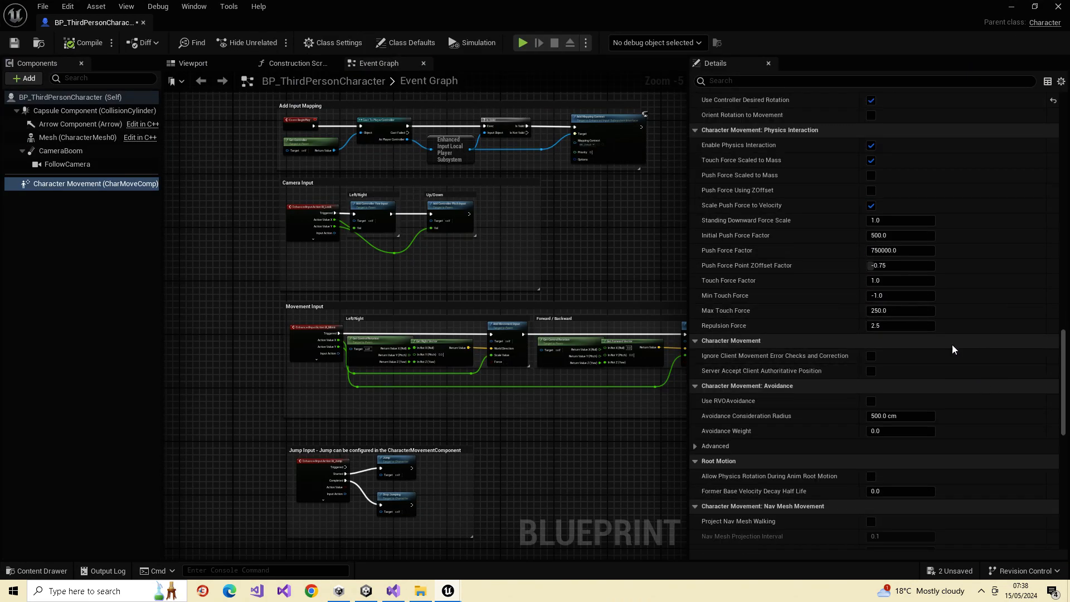
scroll(985, 365, up, 8)
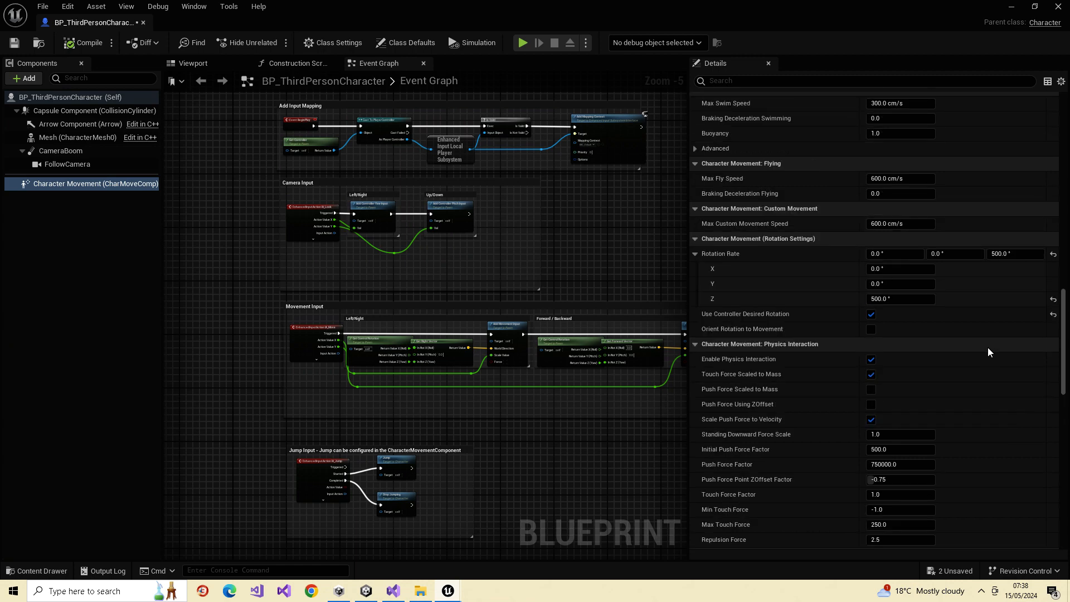
click(871, 316)
click(871, 329)
drag(633, 69, 523, 56)
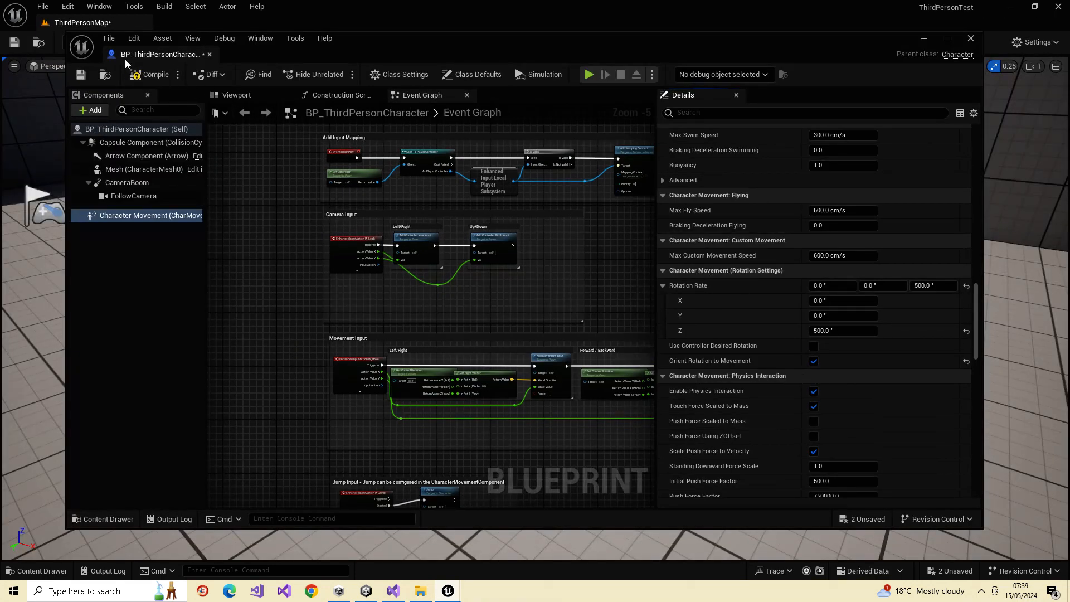
click(146, 76)
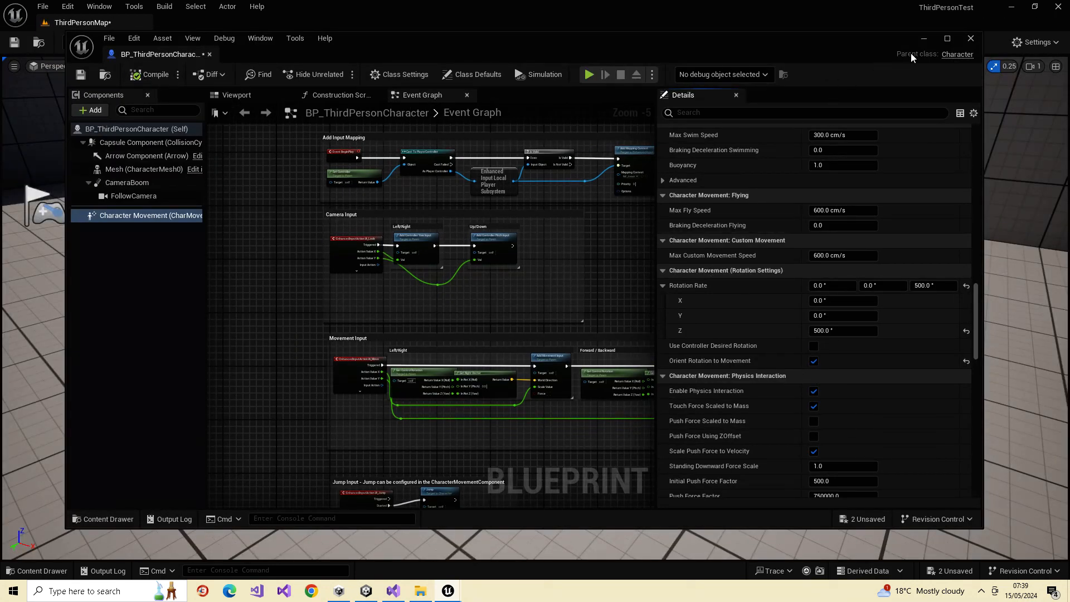